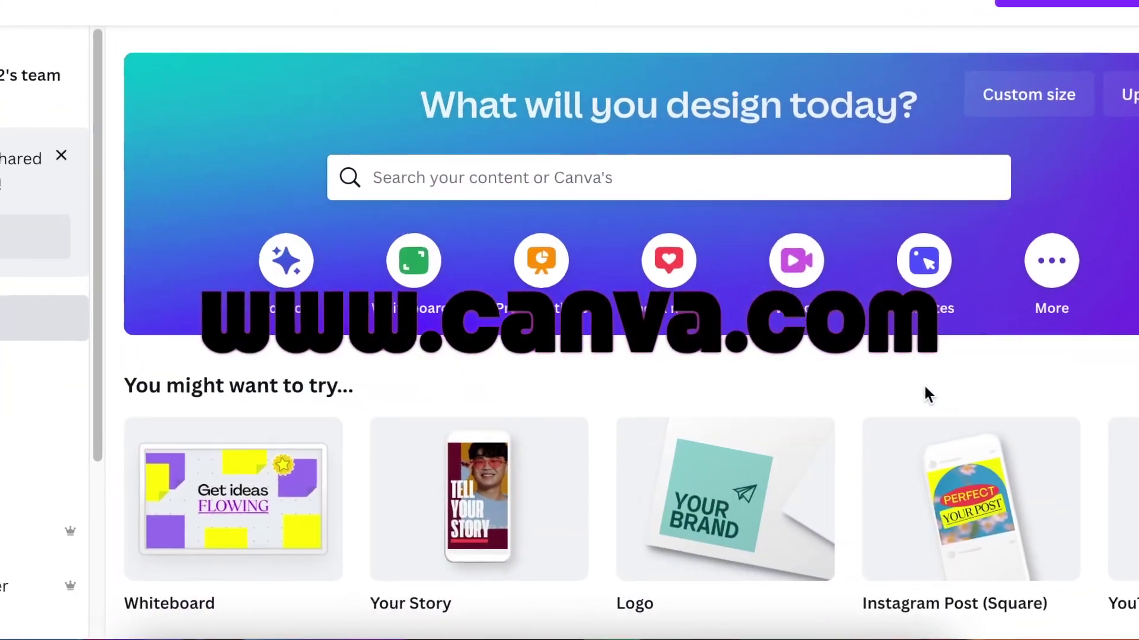
Create a blank Logo design and add a text box set in the League Spartan font.
{"action": "mouse_move", "coordinate": [703, 488]}
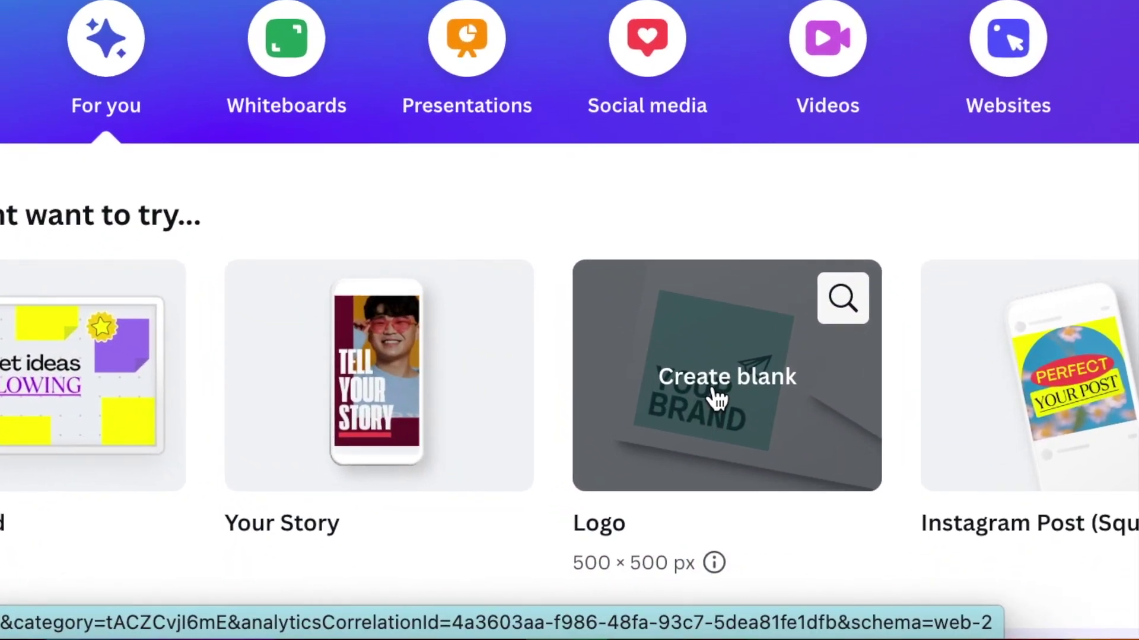
{"action": "left_click", "coordinate": [717, 391]}
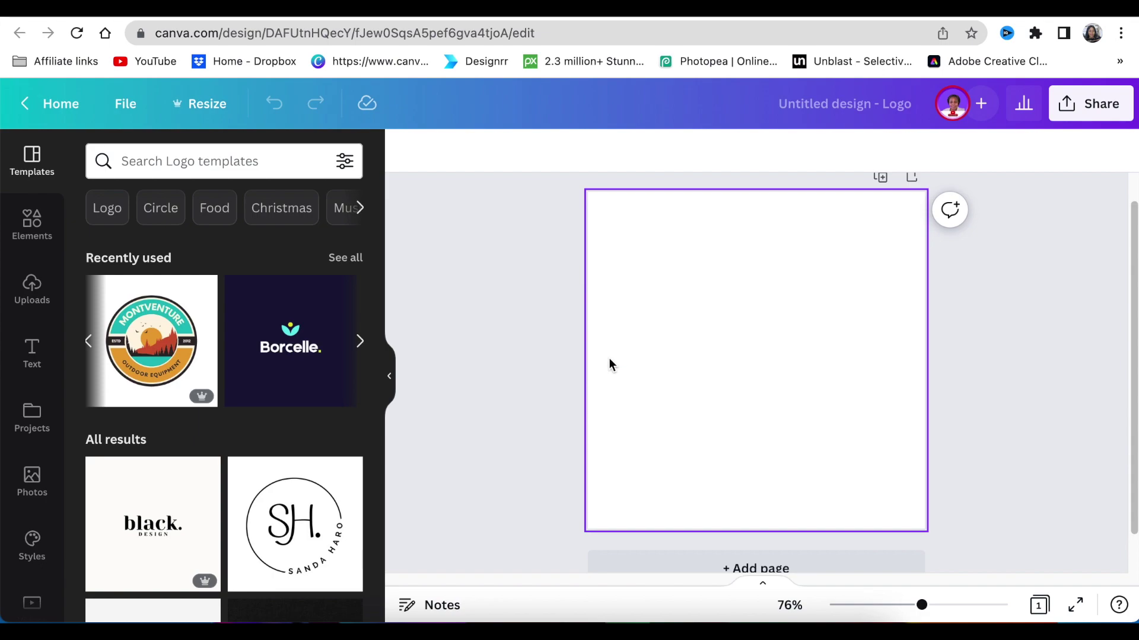
{"action": "key", "text": "t"}
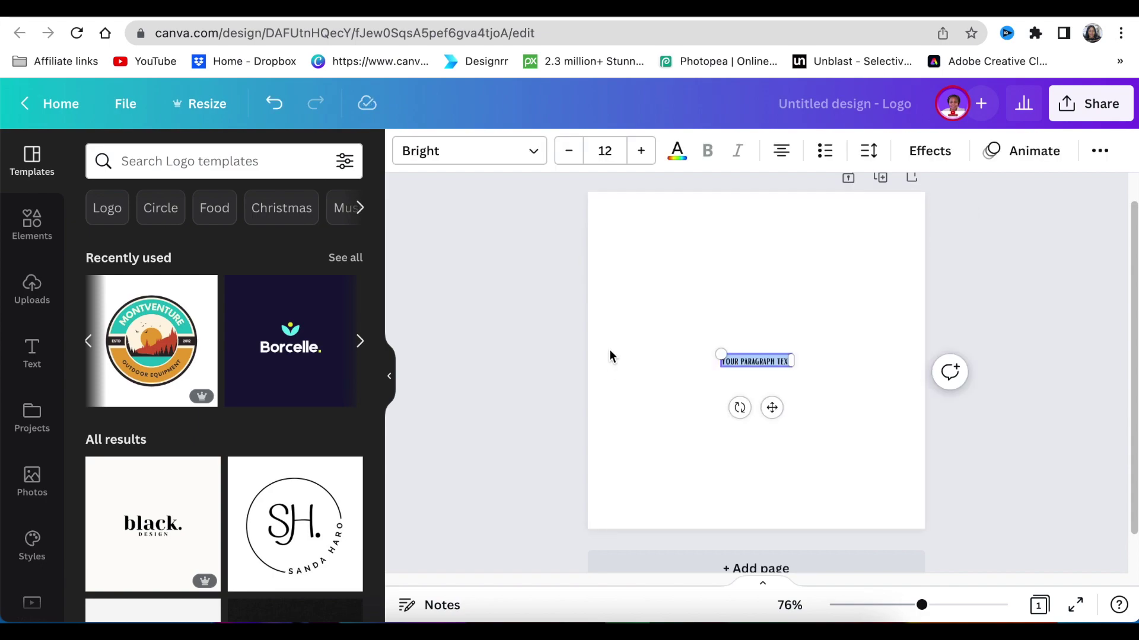
{"action": "left_click", "coordinate": [522, 162]}
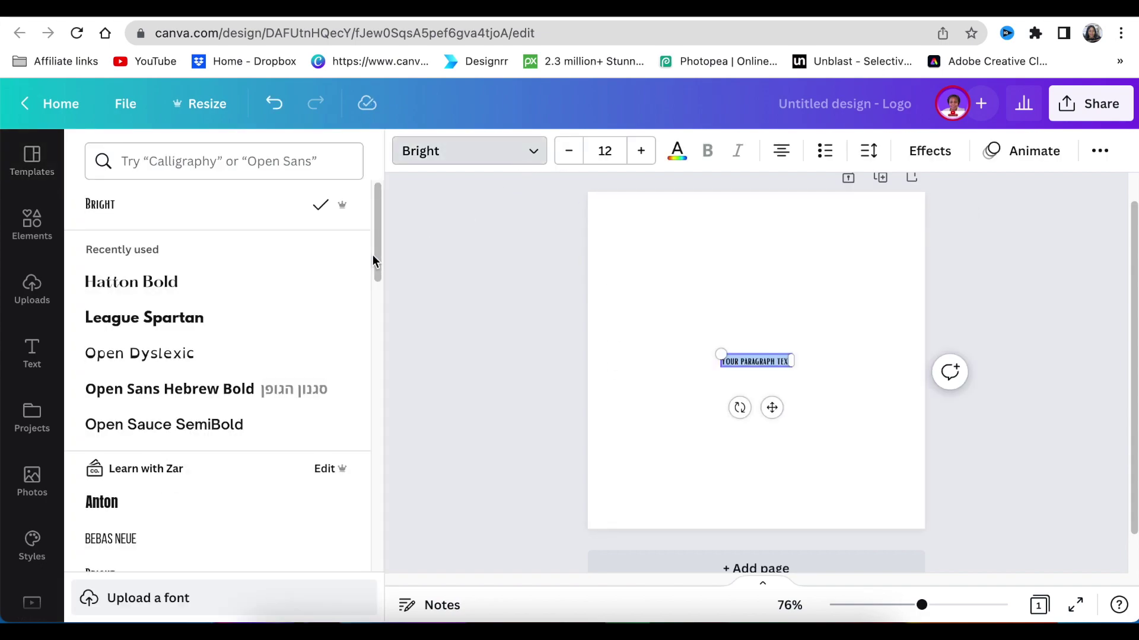
{"action": "left_click", "coordinate": [217, 320]}
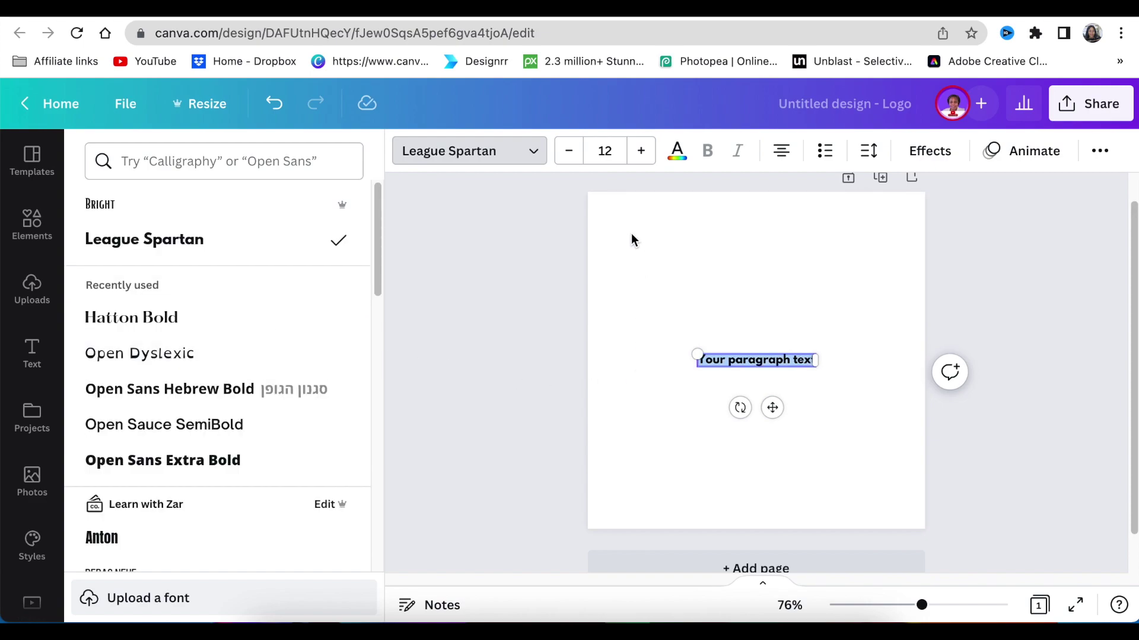
Set the text size to 200, replace the placeholder with the letter S, and move it up within the page.
{"action": "left_click", "coordinate": [602, 151]}
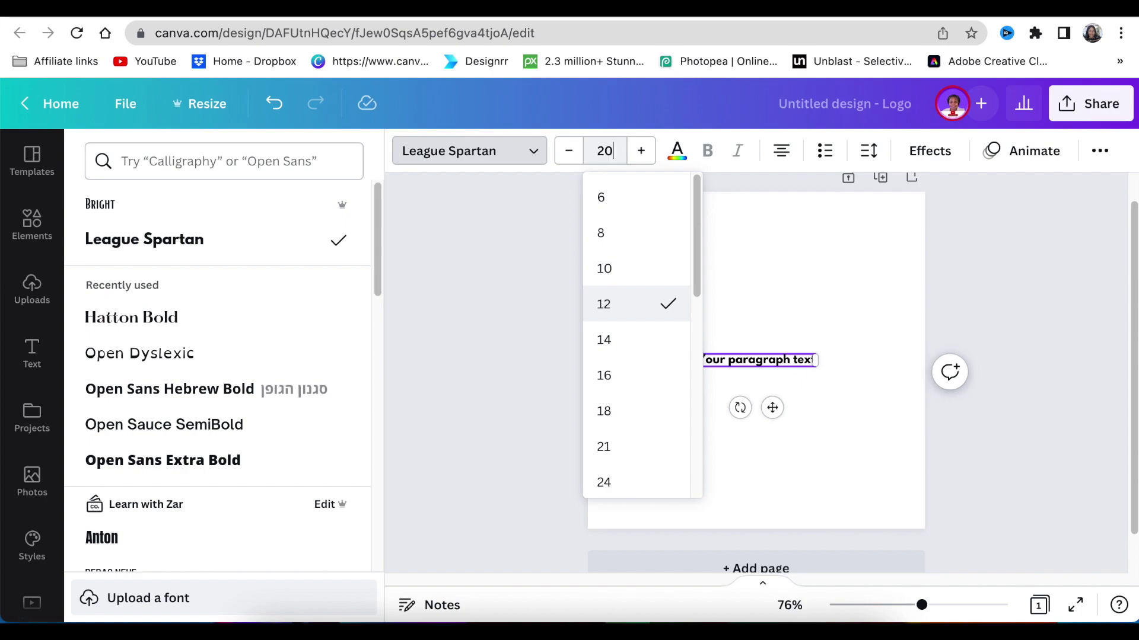
{"action": "type", "text": "200"}
{"action": "key", "text": "Return"}
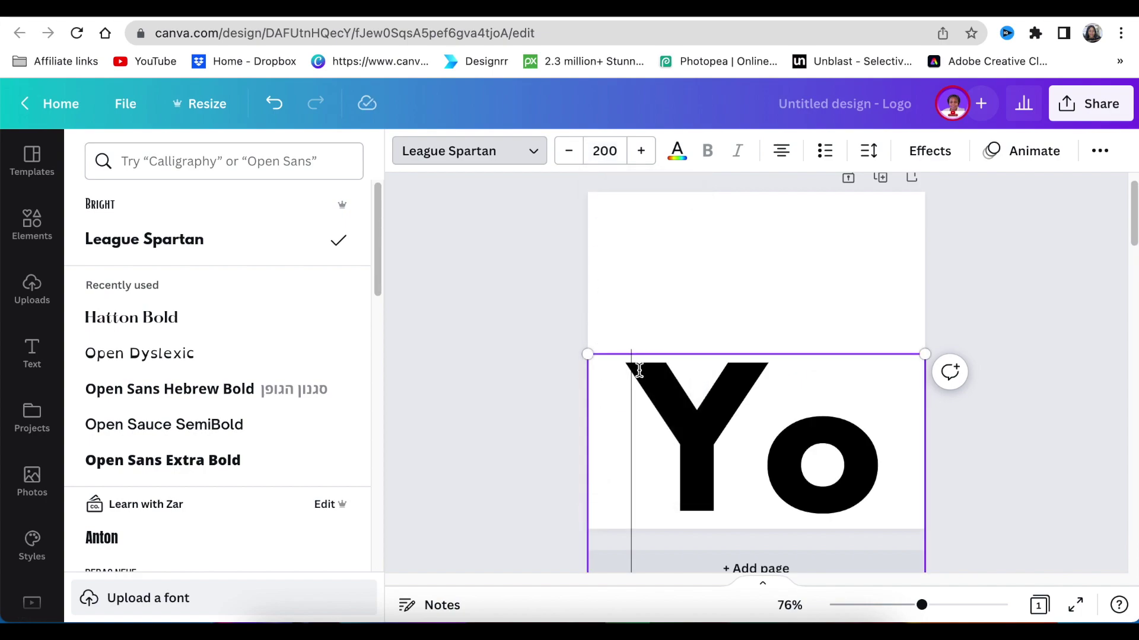
{"action": "double_click", "coordinate": [639, 370]}
{"action": "type", "text": "S"}
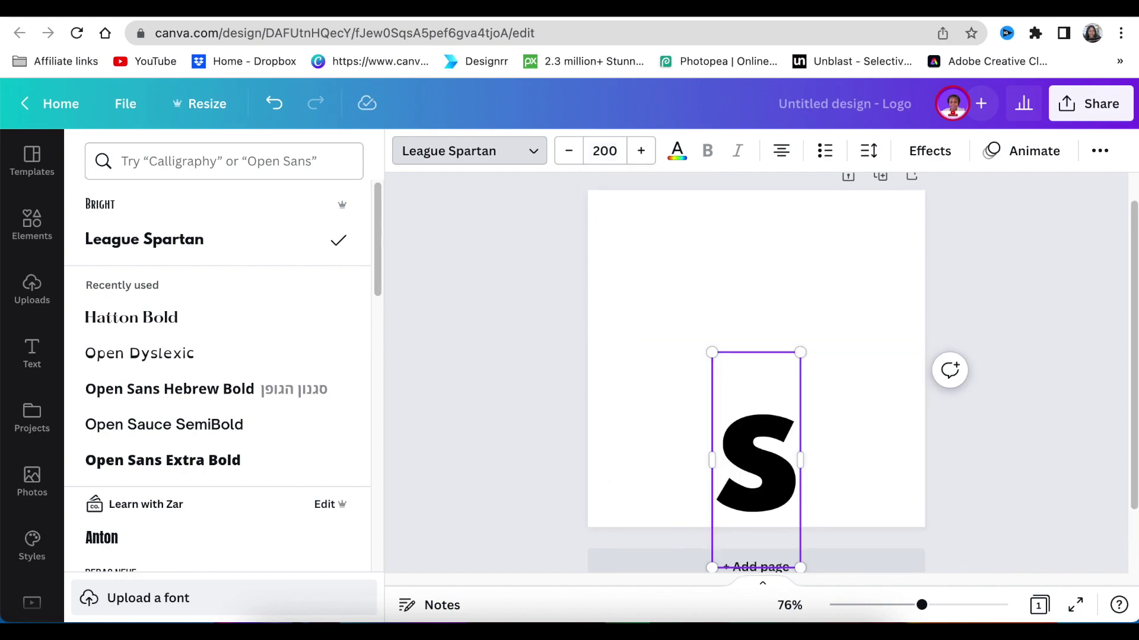
{"action": "left_click_drag", "start_coordinate": [763, 419], "coordinate": [707, 300]}
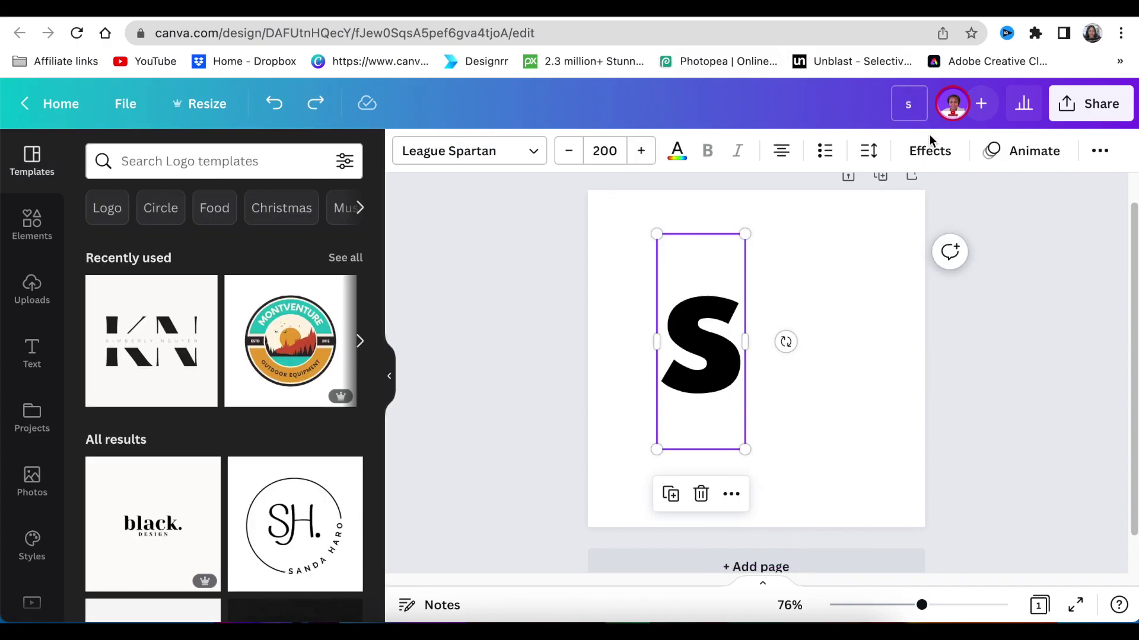
Apply the Hollow text effect to the letter S.
{"action": "left_click", "coordinate": [949, 159]}
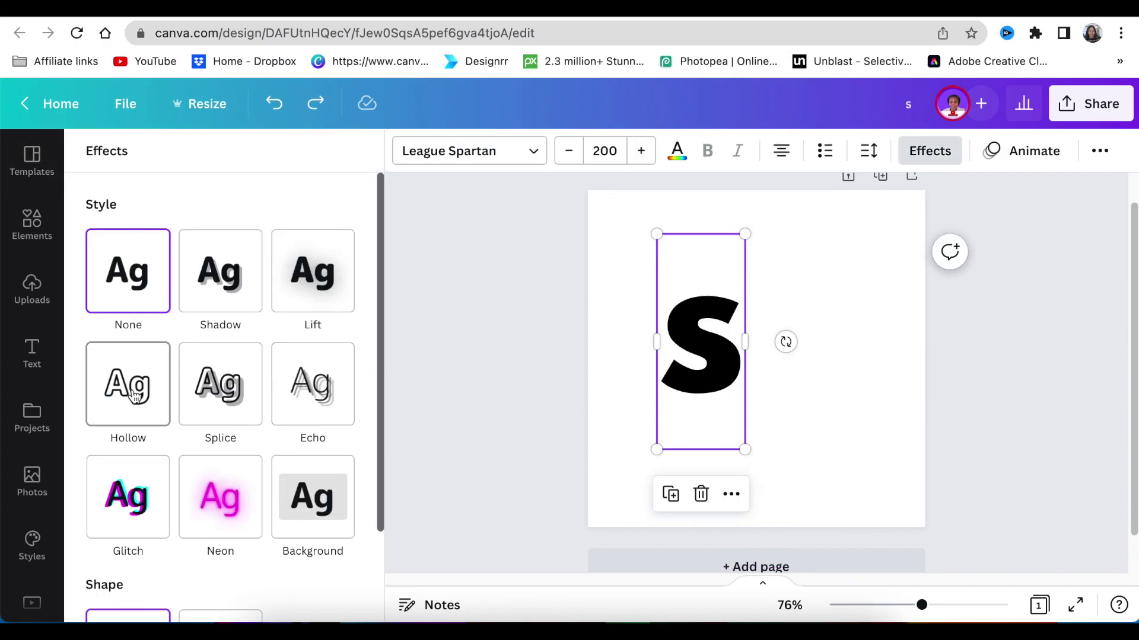
{"action": "left_click", "coordinate": [135, 396]}
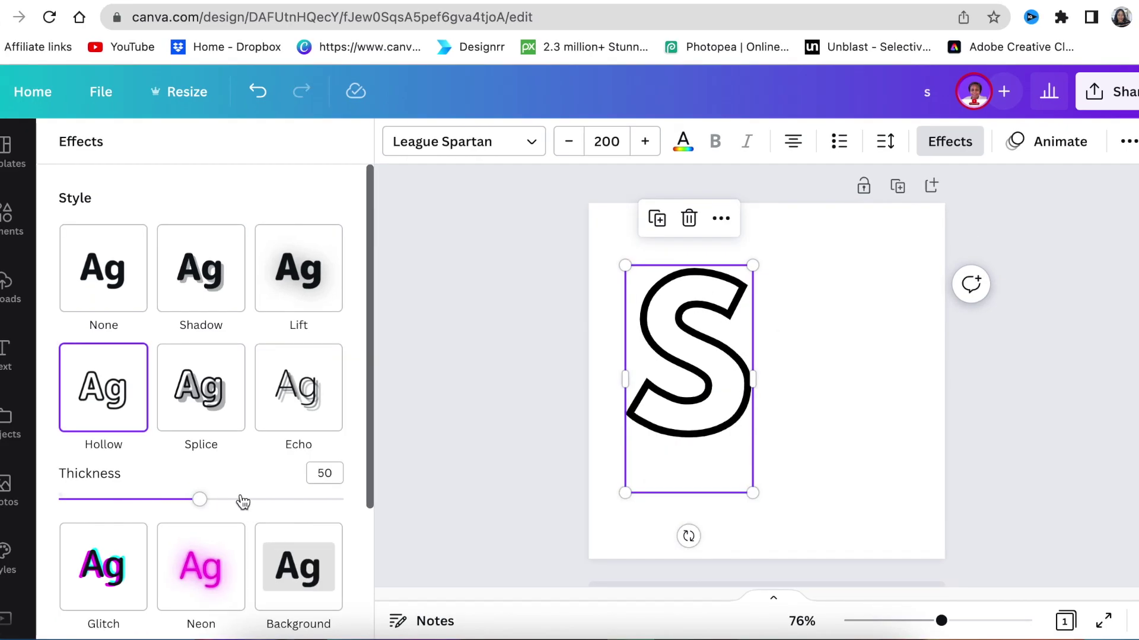
{"action": "left_click", "coordinate": [579, 379]}
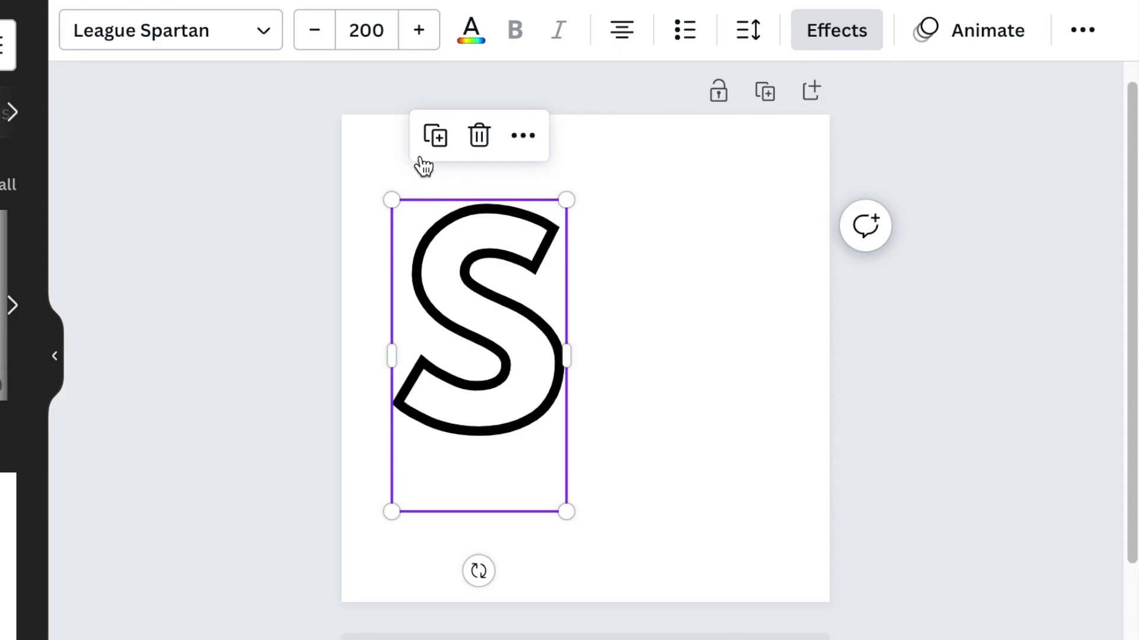
Duplicate the hollow S, place the copy directly to its right, and change the copy's text to K.
{"action": "left_click", "coordinate": [436, 138]}
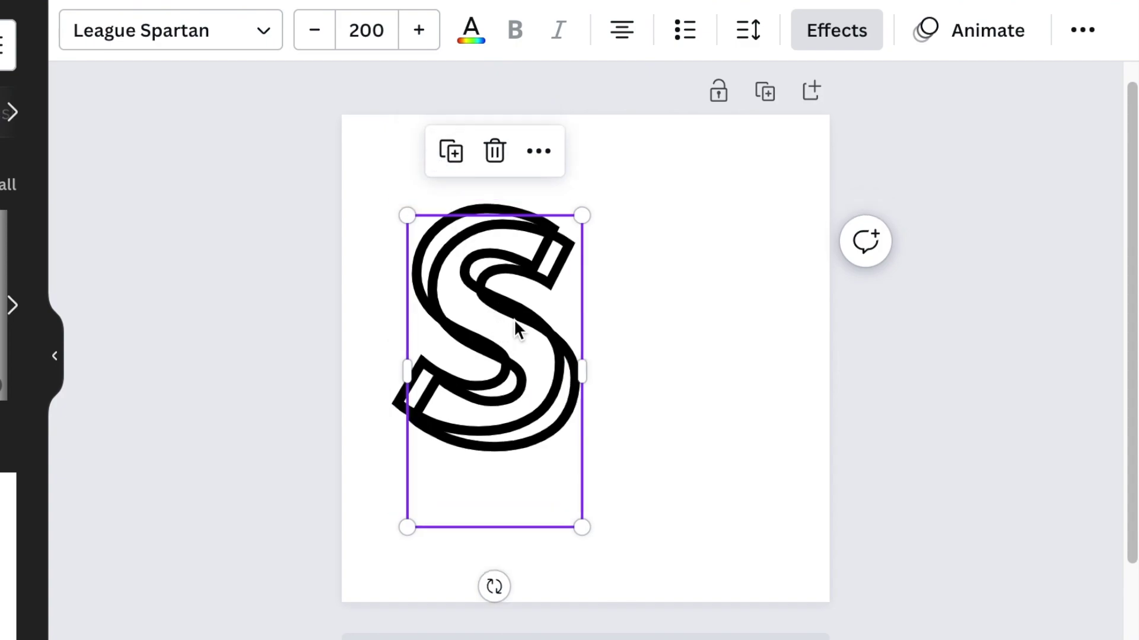
{"action": "left_click_drag", "start_coordinate": [513, 326], "coordinate": [648, 310]}
{"action": "double_click", "coordinate": [645, 313]}
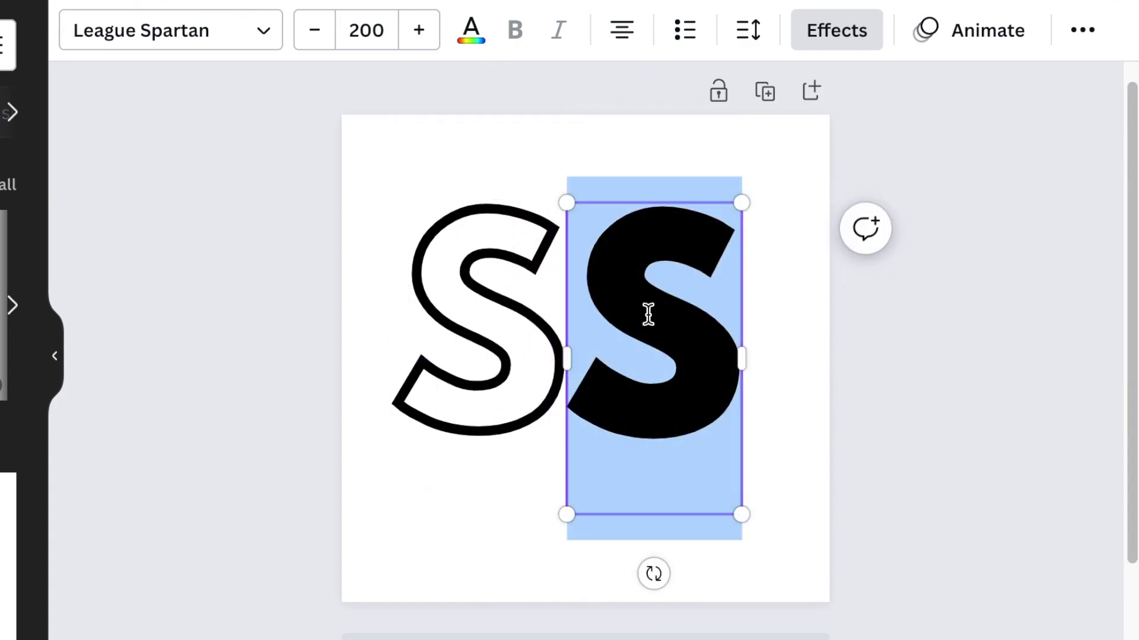
{"action": "type", "text": "K"}
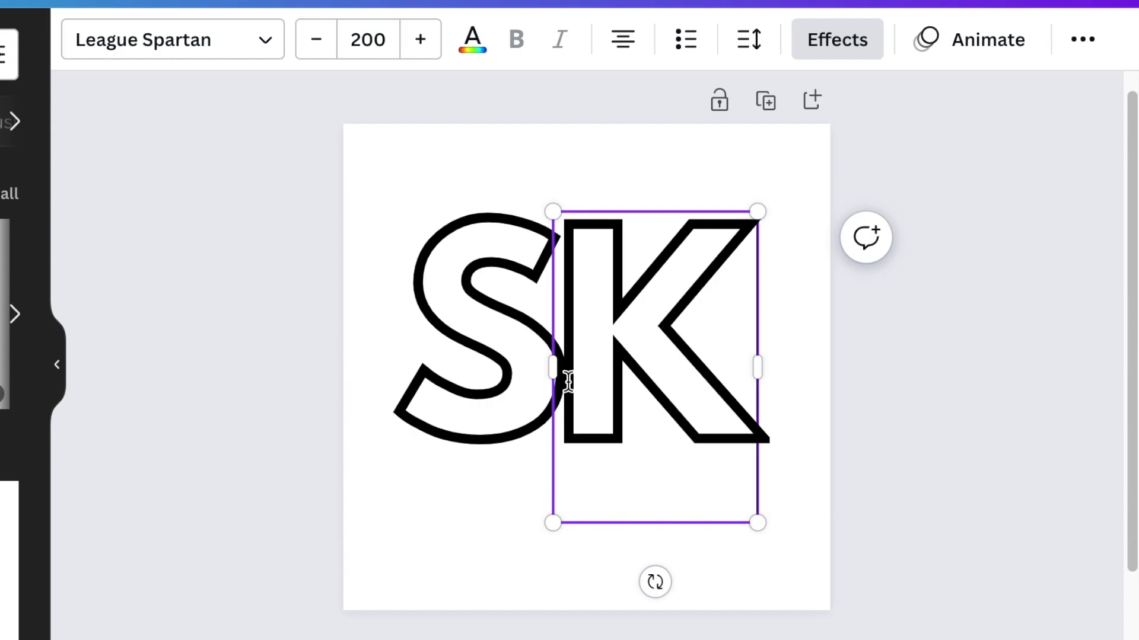
{"action": "key", "text": "Escape"}
{"action": "left_click", "coordinate": [663, 332]}
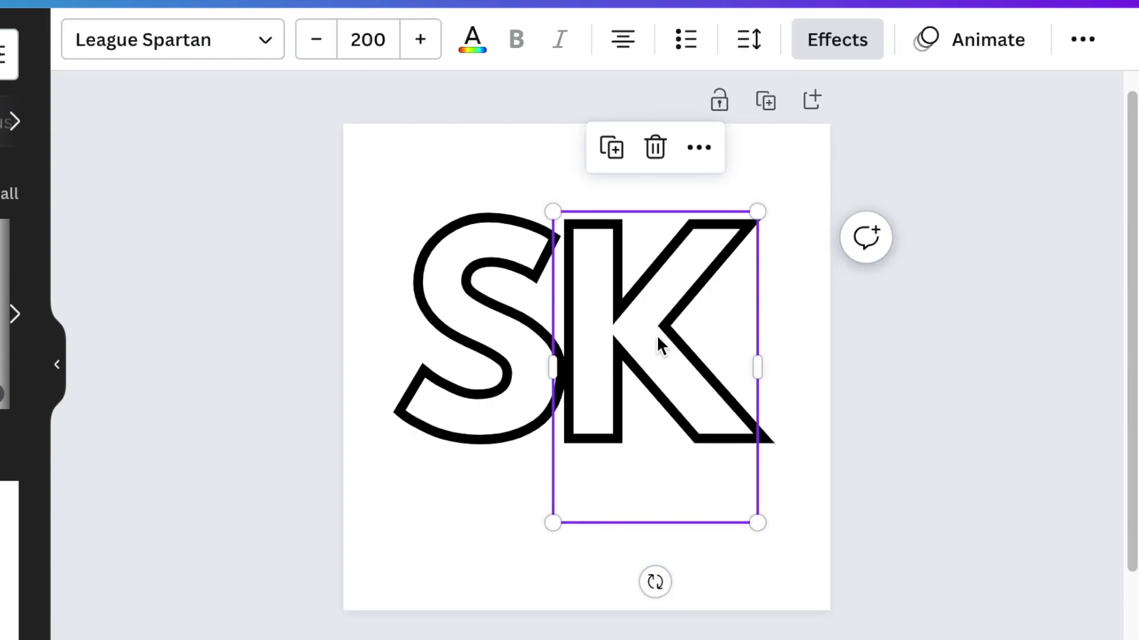
Change the page background colour to dark navy blue.
{"action": "left_click", "coordinate": [464, 166]}
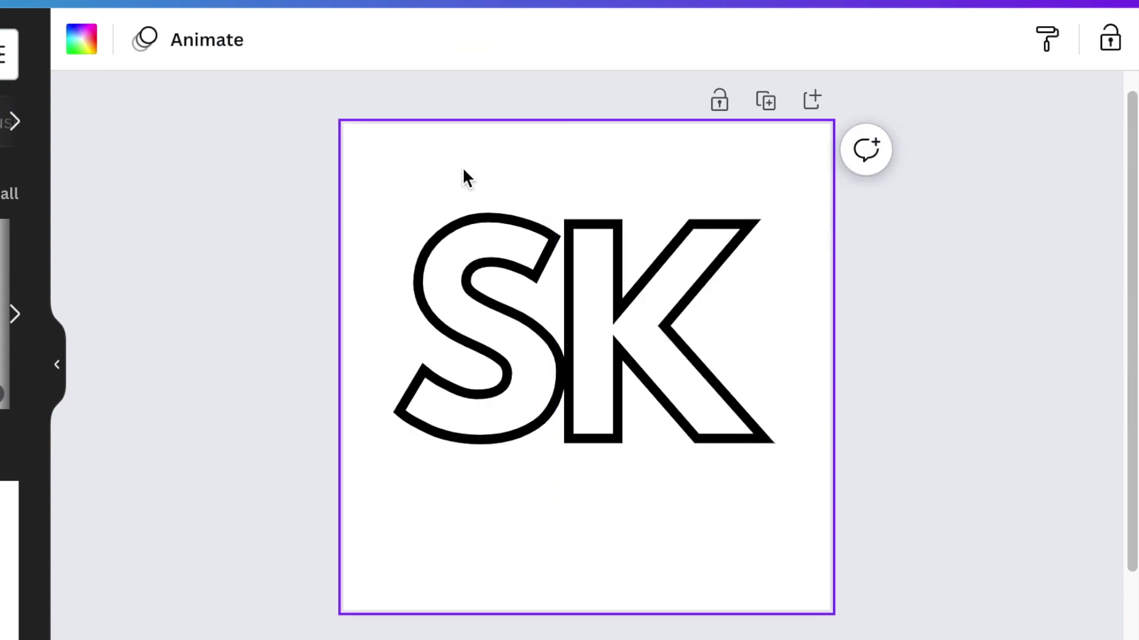
{"action": "left_click", "coordinate": [81, 39]}
{"action": "scroll", "coordinate": [24, 415], "scroll_direction": "down", "scroll_amount": 1}
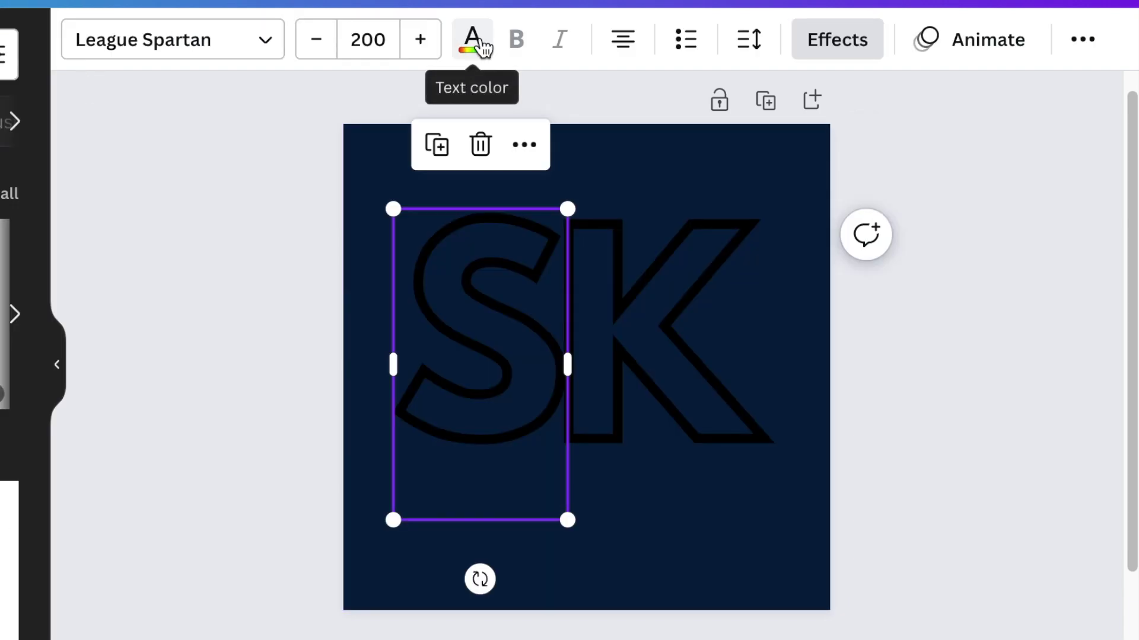
Recolour the S outline gold and apply the same colour change to the K.
{"action": "left_click", "coordinate": [475, 41]}
{"action": "scroll", "coordinate": [24, 320], "scroll_direction": "down", "scroll_amount": 3}
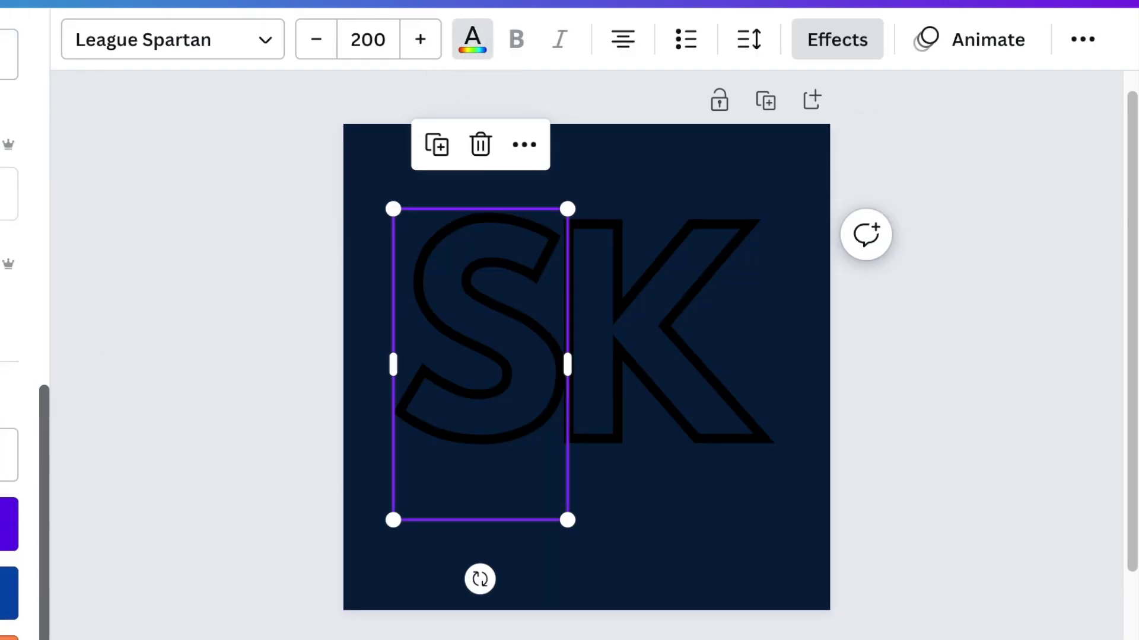
{"action": "left_click", "coordinate": [3, 384]}
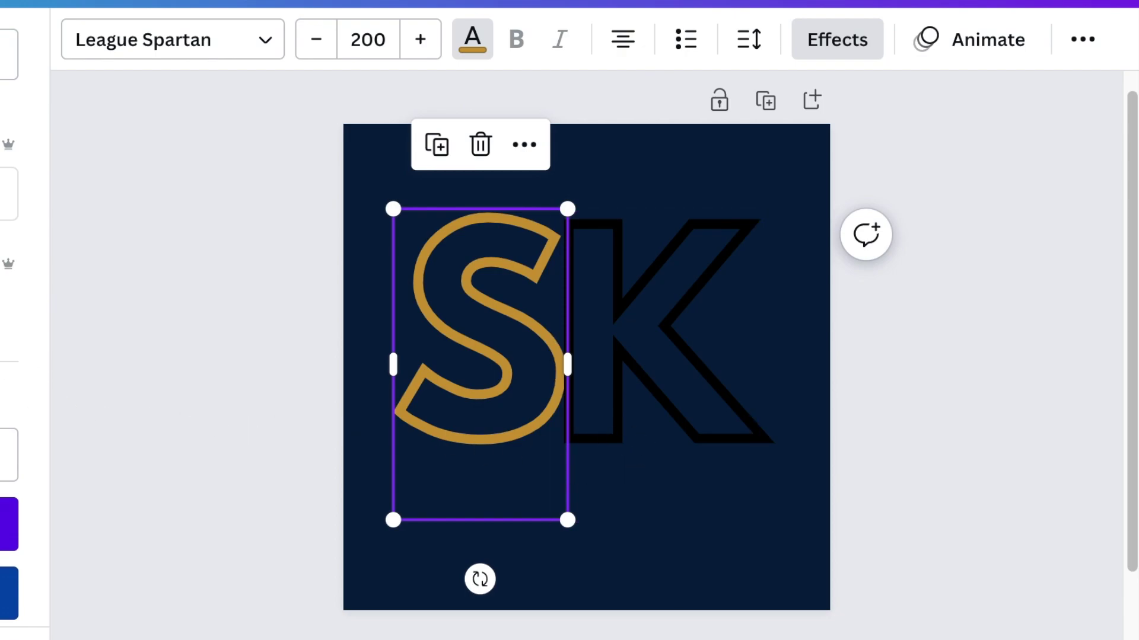
{"action": "left_click", "coordinate": [9, 638]}
{"action": "left_click", "coordinate": [177, 357]}
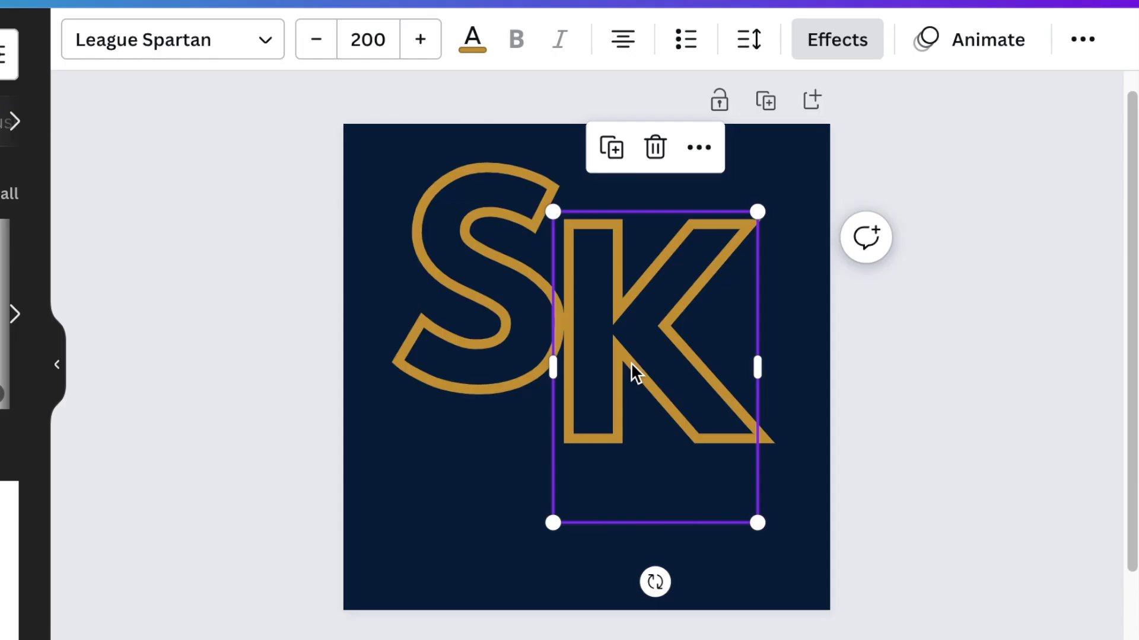
Move the K so its stem overlaps the lower curve of the S, and shift both letters together toward the page's horizontal centre.
{"action": "left_click_drag", "start_coordinate": [635, 355], "coordinate": [601, 378]}
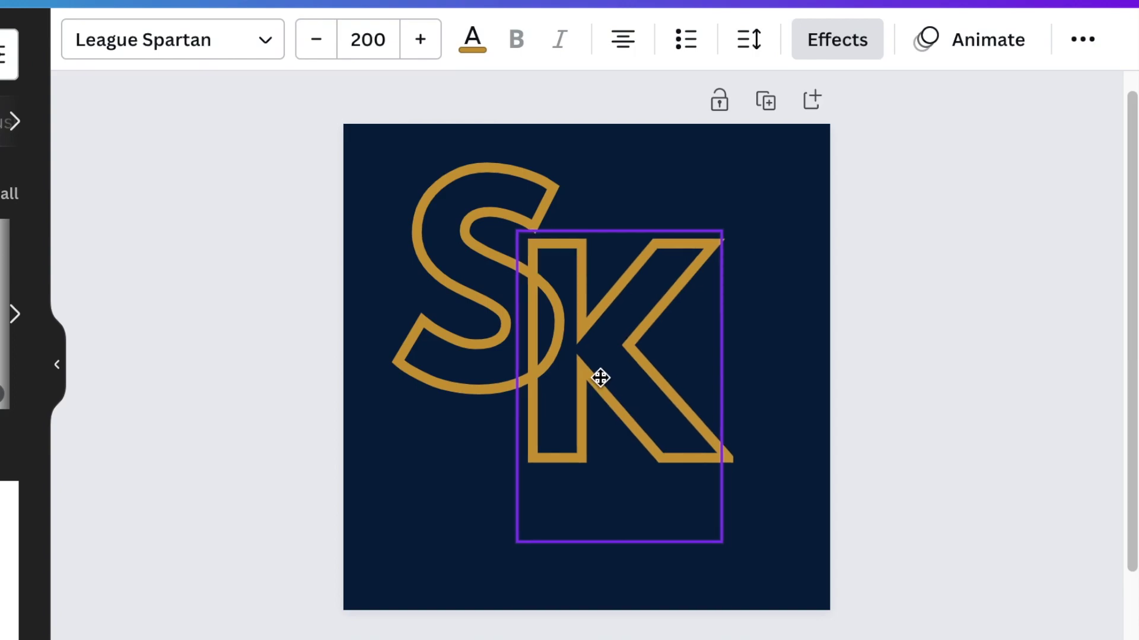
{"action": "left_click_drag", "start_coordinate": [600, 378], "coordinate": [600, 378]}
{"action": "left_click", "coordinate": [327, 455]}
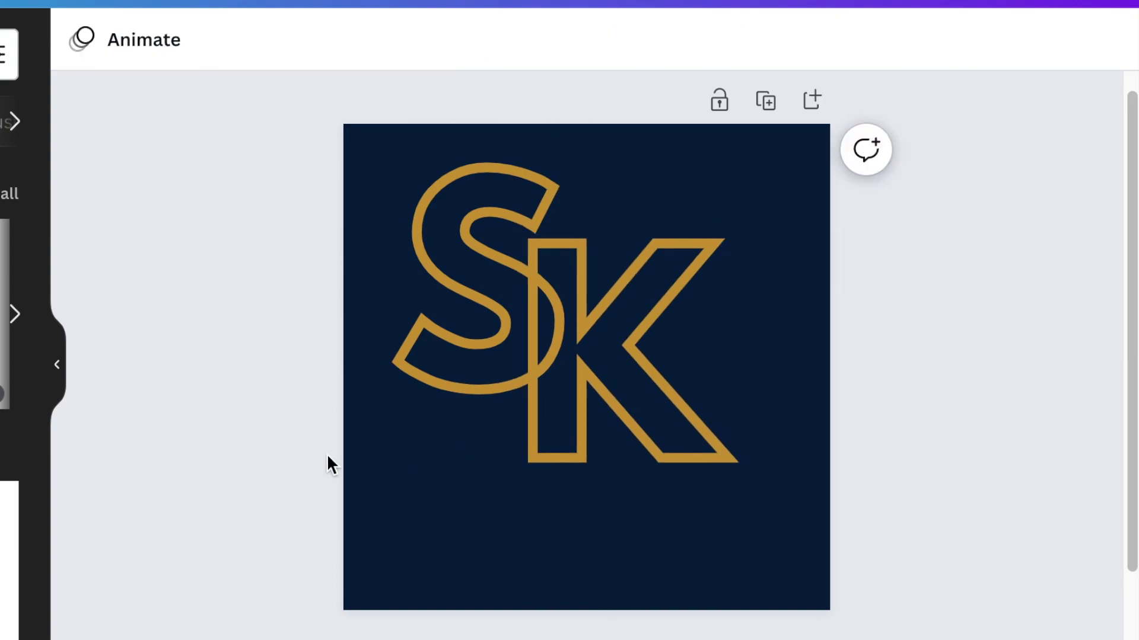
{"action": "left_click_drag", "start_coordinate": [301, 226], "coordinate": [635, 373]}
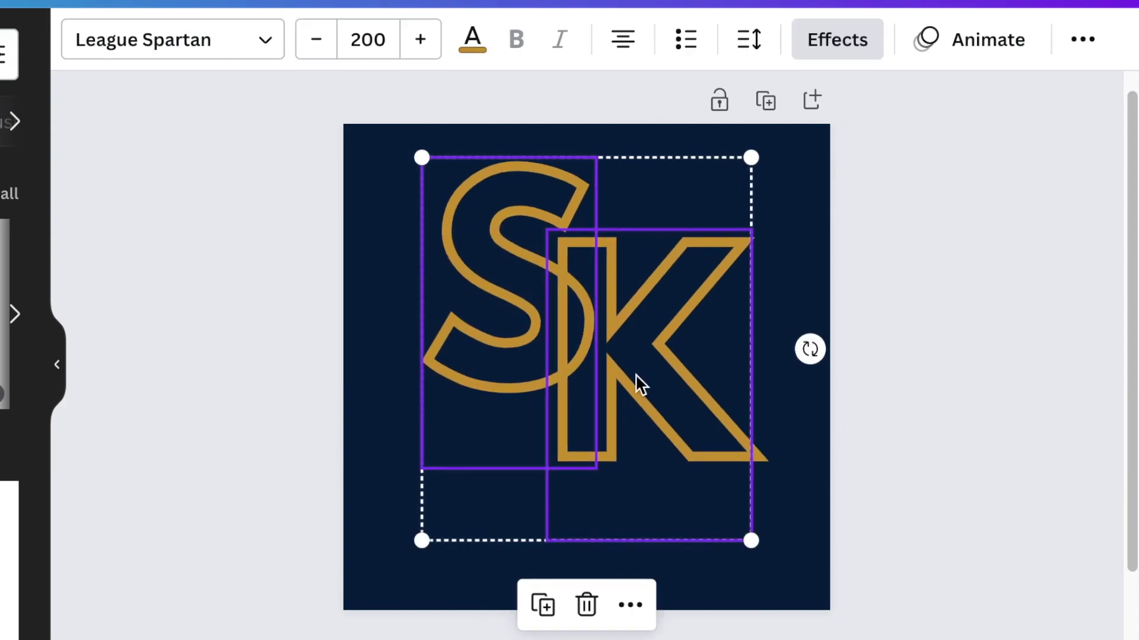
{"action": "left_click", "coordinate": [307, 334]}
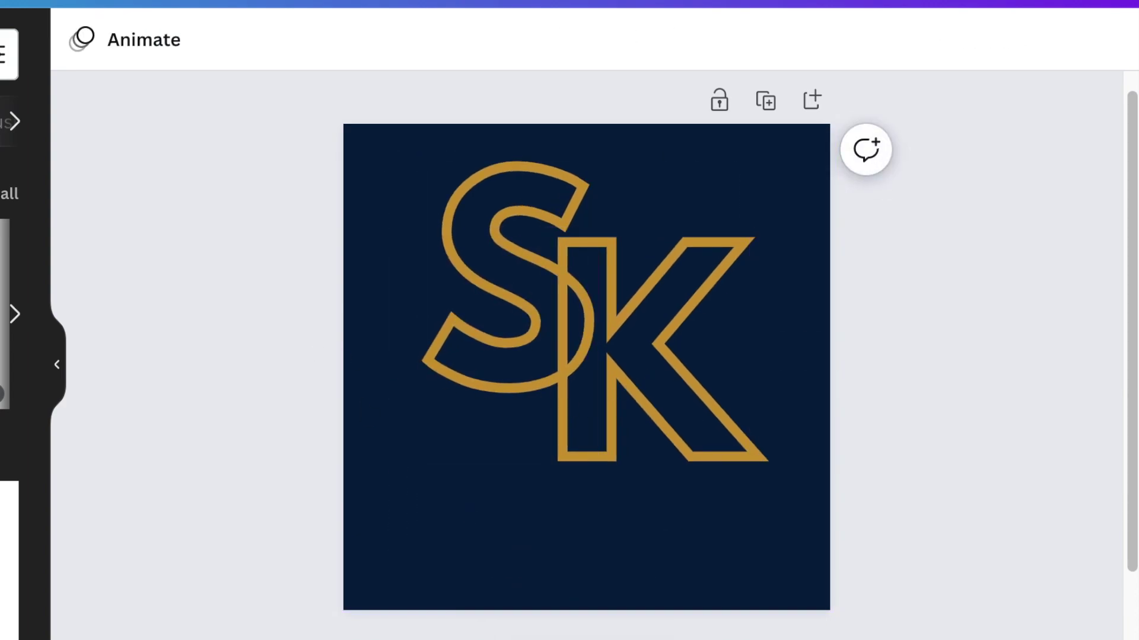
Add a rectangle shape and narrow it to a vertical strip slimmer than the K's stem.
{"action": "scroll", "coordinate": [586, 355], "scroll_direction": "up", "scroll_amount": 3}
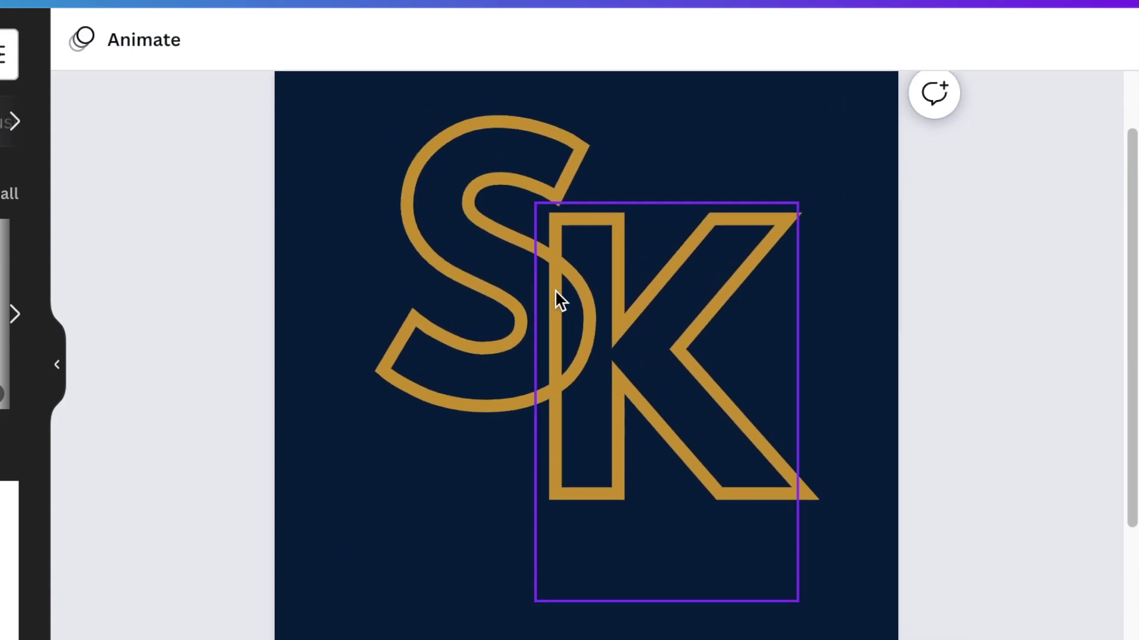
{"action": "left_click", "coordinate": [483, 487]}
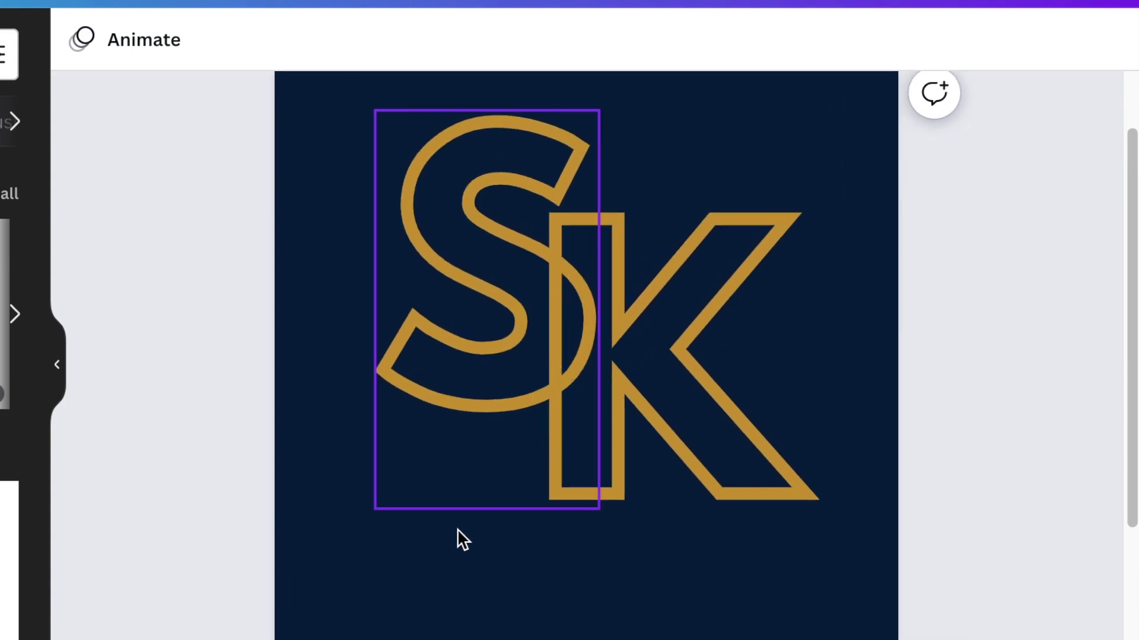
{"action": "left_click", "coordinate": [261, 564]}
{"action": "key", "text": "r"}
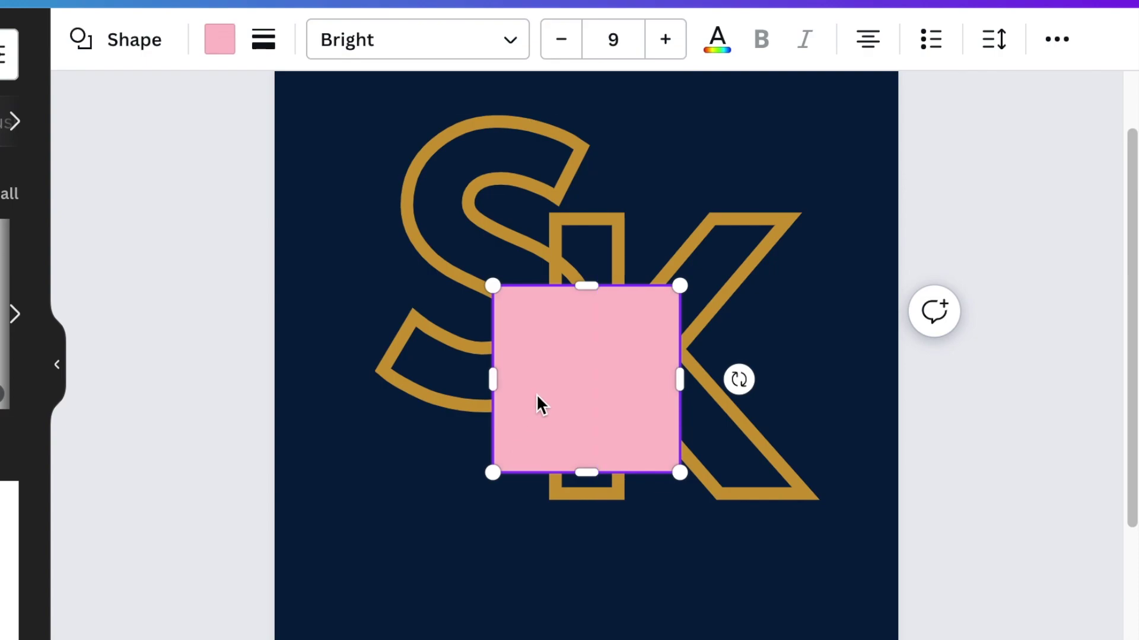
{"action": "left_click_drag", "start_coordinate": [681, 379], "coordinate": [541, 376]}
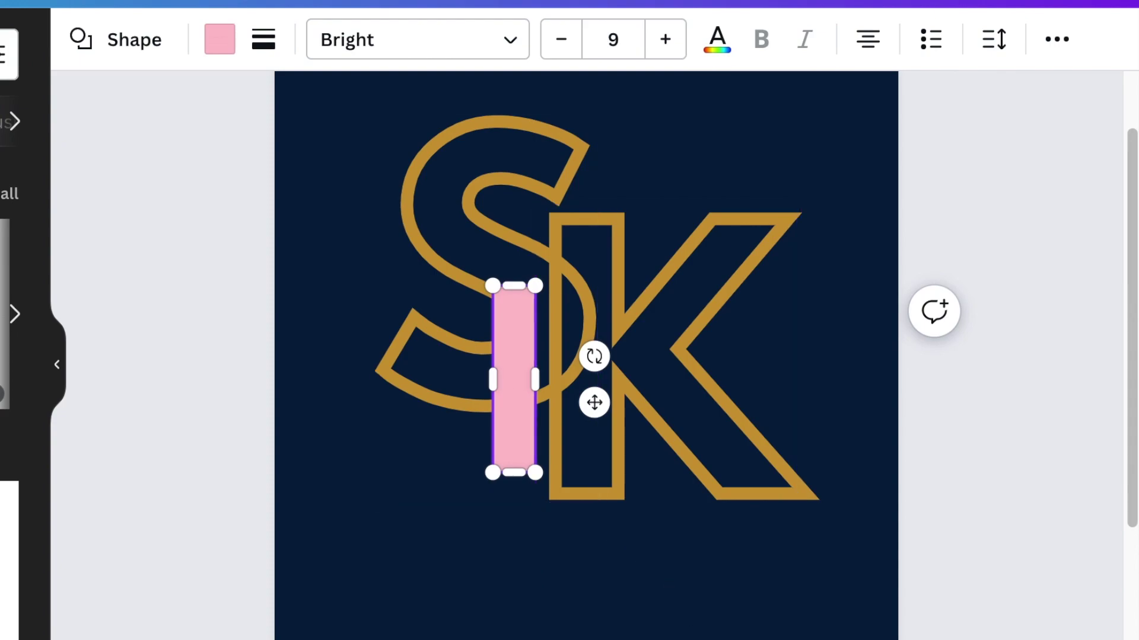
Fill the strip with the background's dark navy and shorten it from its lower edge.
{"action": "key", "text": "ctrl+plus"}
{"action": "left_click", "coordinate": [219, 39]}
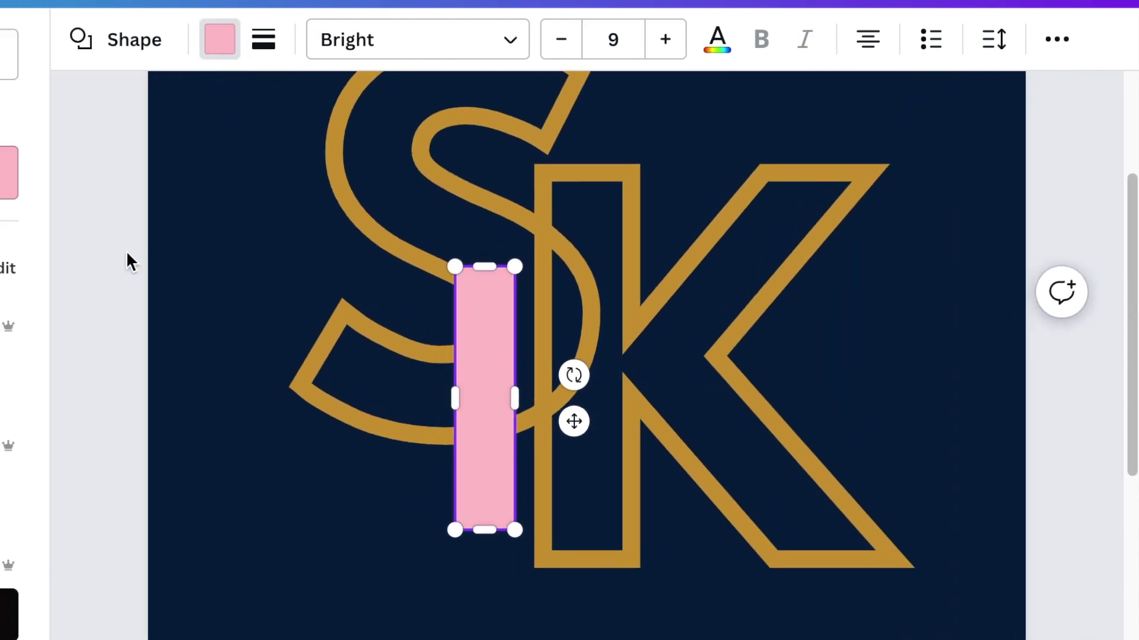
{"action": "left_click", "coordinate": [1, 173]}
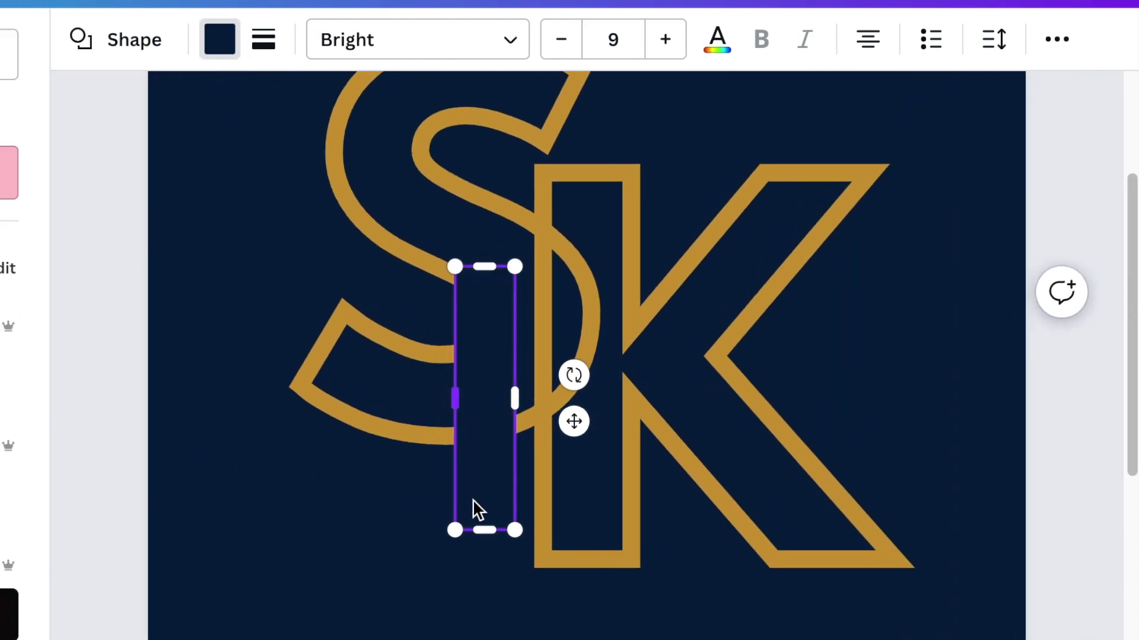
{"action": "left_click_drag", "start_coordinate": [480, 534], "coordinate": [483, 484]}
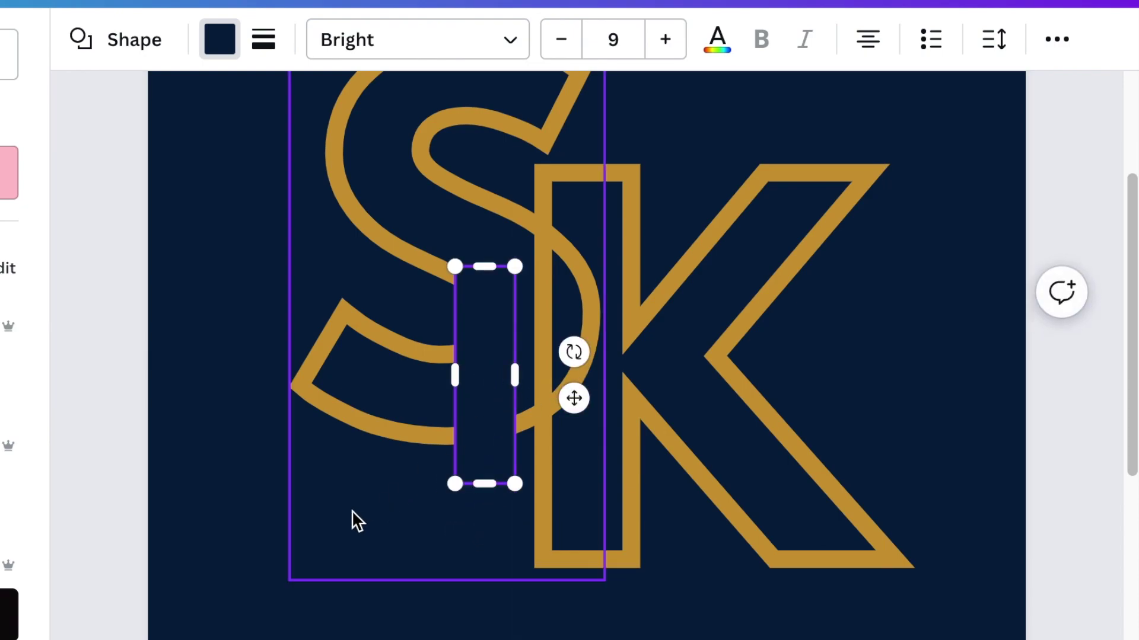
{"action": "left_click", "coordinate": [183, 460]}
Move the navy strip inside the K's stem to cover the part of the S that crosses it.
{"action": "left_click", "coordinate": [473, 412]}
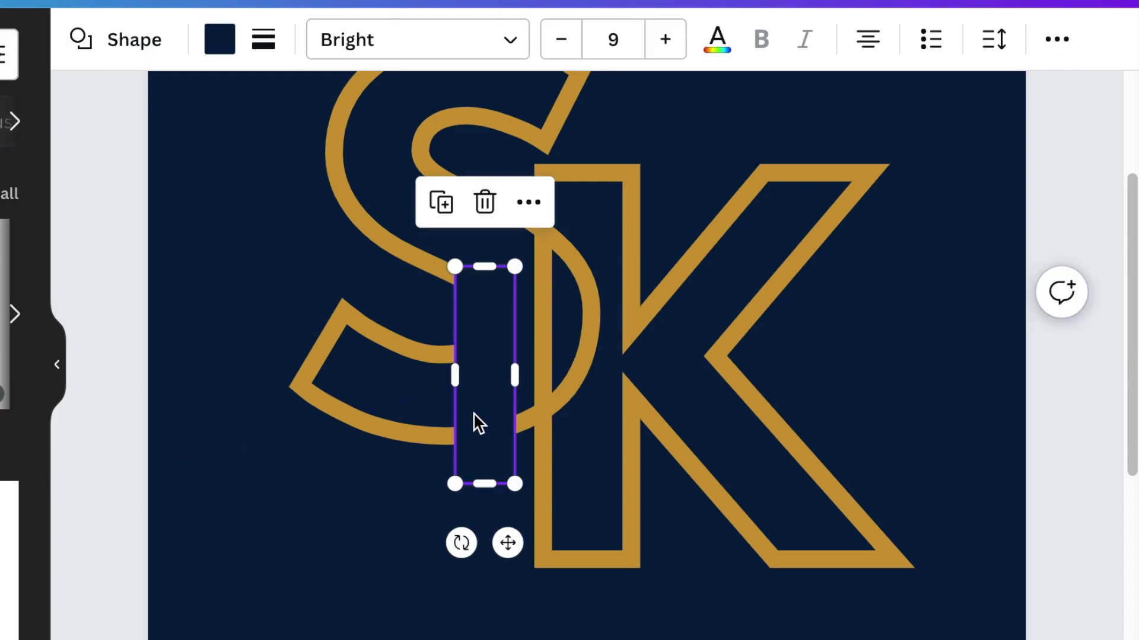
{"action": "left_click_drag", "start_coordinate": [483, 421], "coordinate": [580, 375]}
{"action": "left_click", "coordinate": [844, 483]}
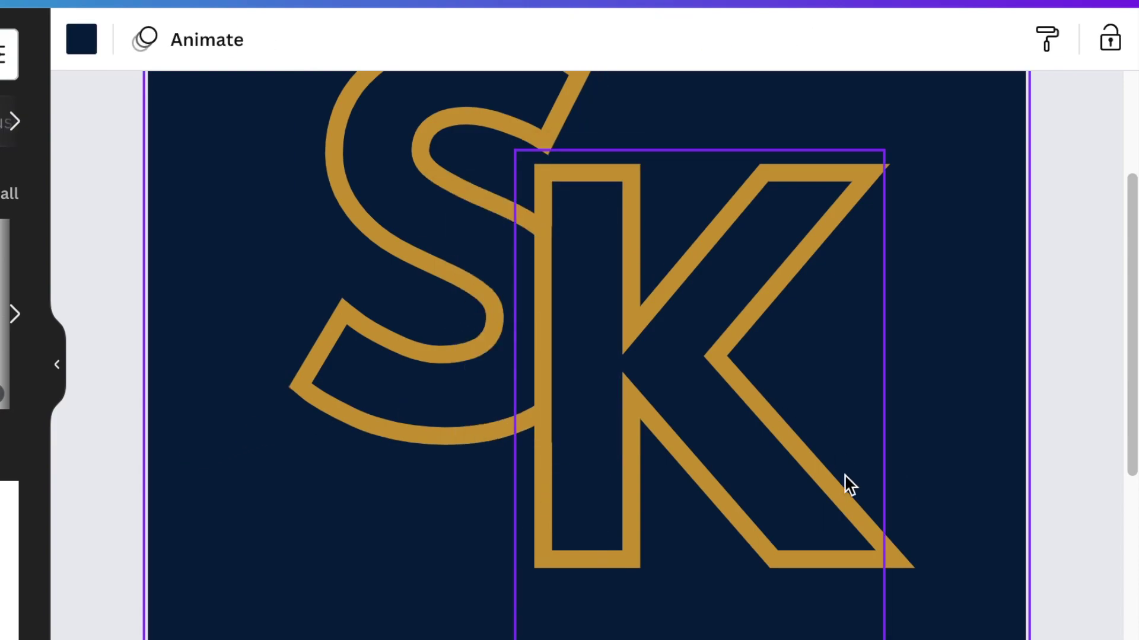
{"action": "scroll", "coordinate": [586, 356], "scroll_direction": "down", "scroll_amount": 3}
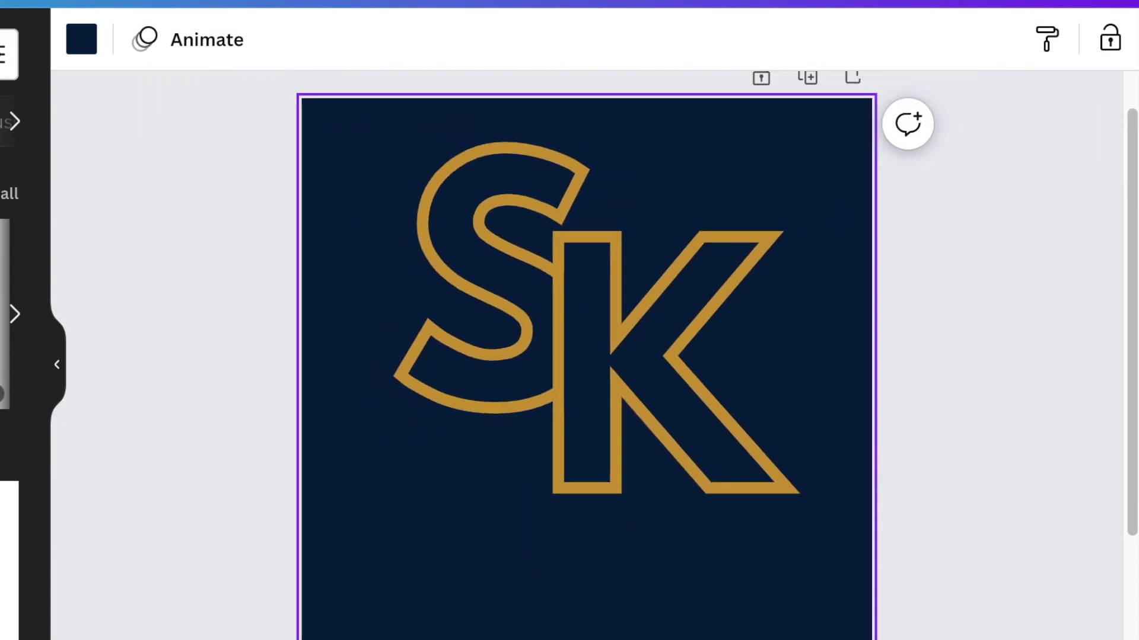
Add the text "MENTOR" in Open Sans Bold, enlarge it to size 60 and place it just below the SK letters.
{"action": "scroll", "coordinate": [831, 461], "scroll_direction": "down", "scroll_amount": 1}
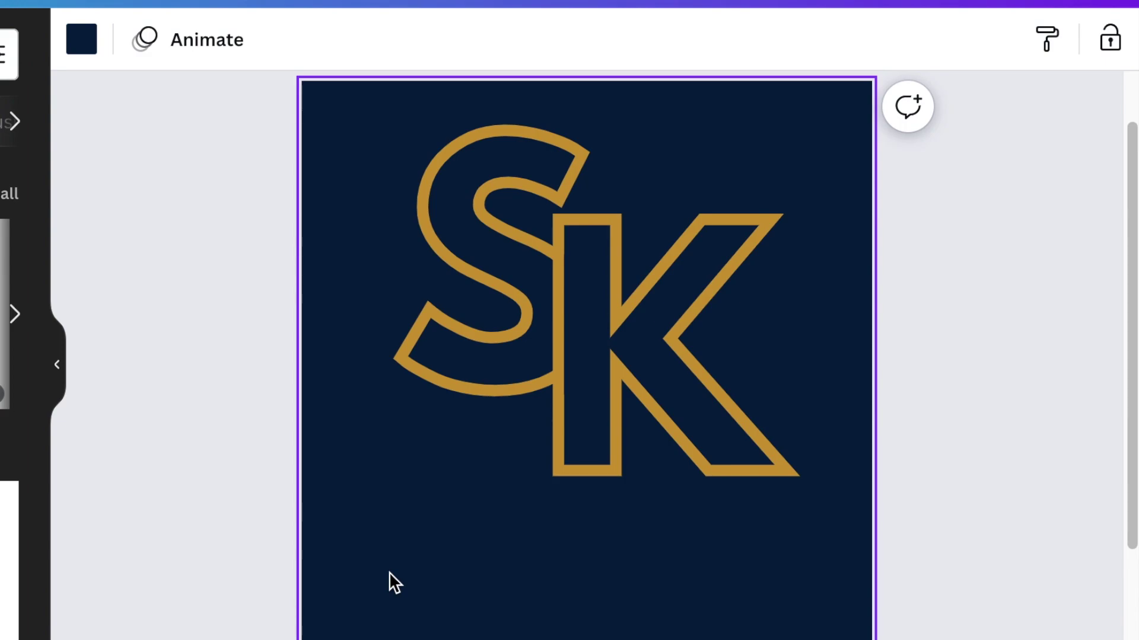
{"action": "key", "text": "t"}
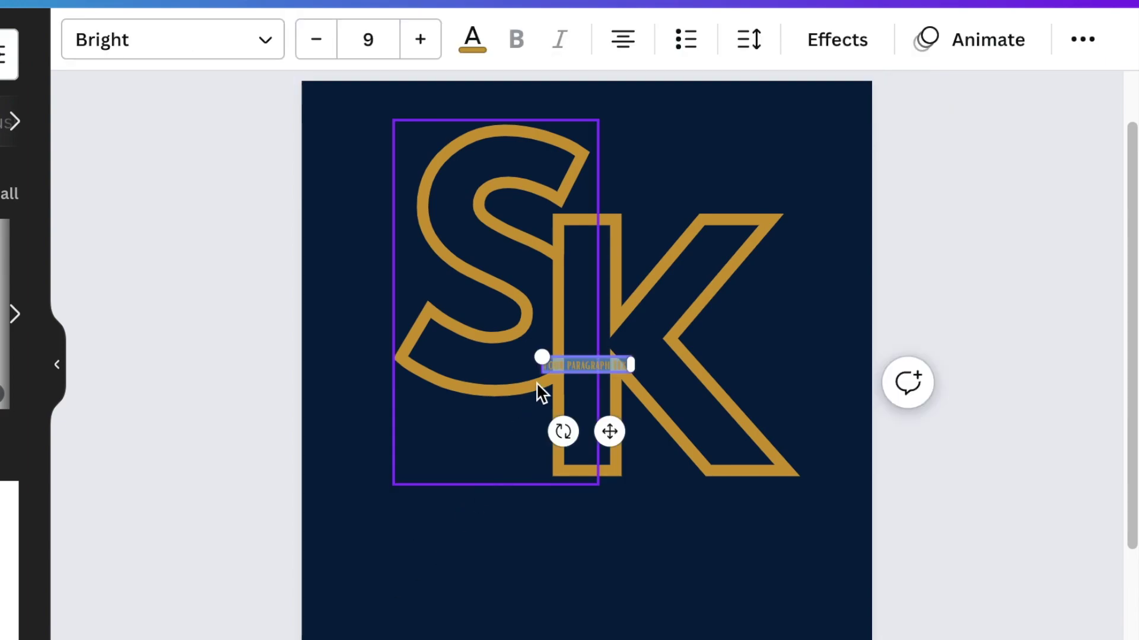
{"action": "left_click", "coordinate": [172, 39]}
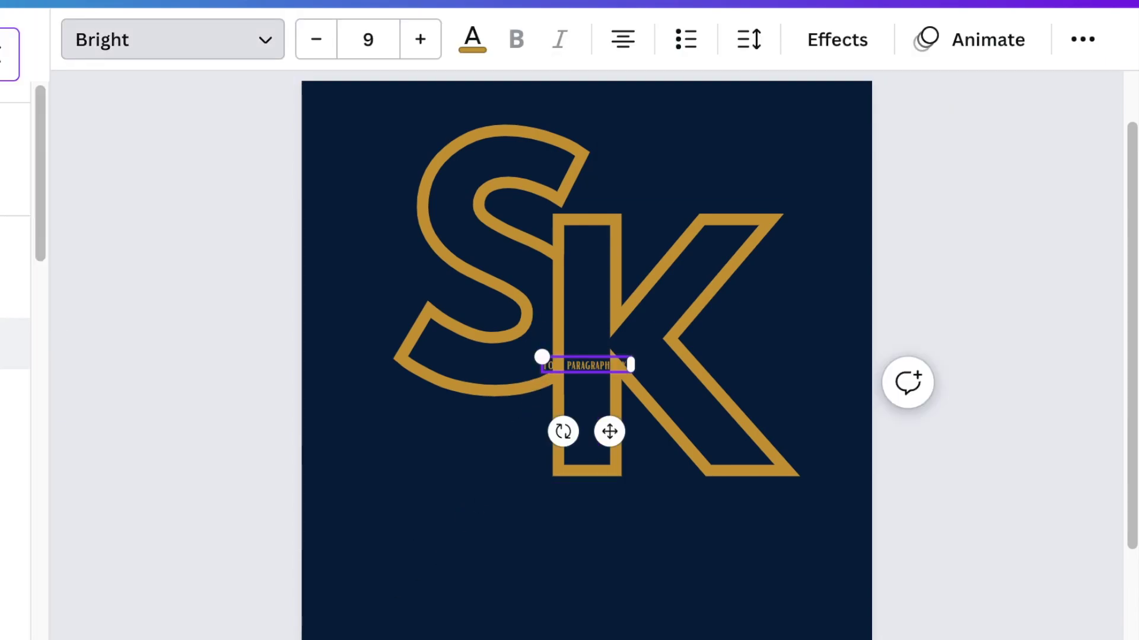
{"action": "left_click", "coordinate": [14, 343]}
{"action": "triple_click", "coordinate": [571, 368]}
{"action": "type", "text": "M"}
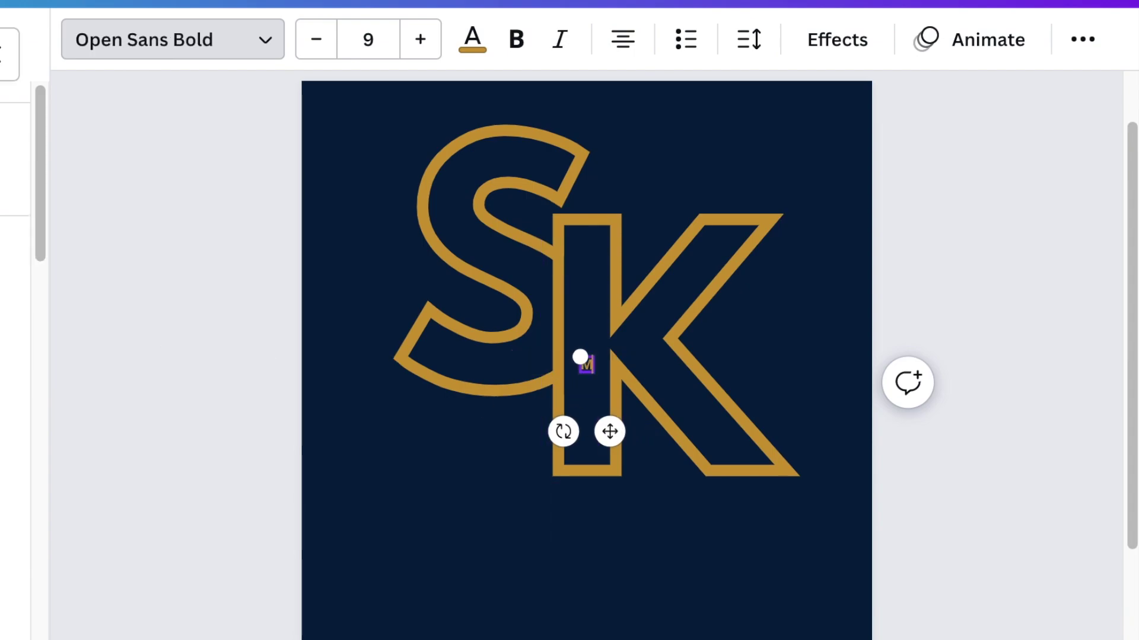
{"action": "type", "text": "ENTOR"}
{"action": "left_click_drag", "start_coordinate": [452, 440], "coordinate": [469, 550]}
{"action": "left_click", "coordinate": [236, 354]}
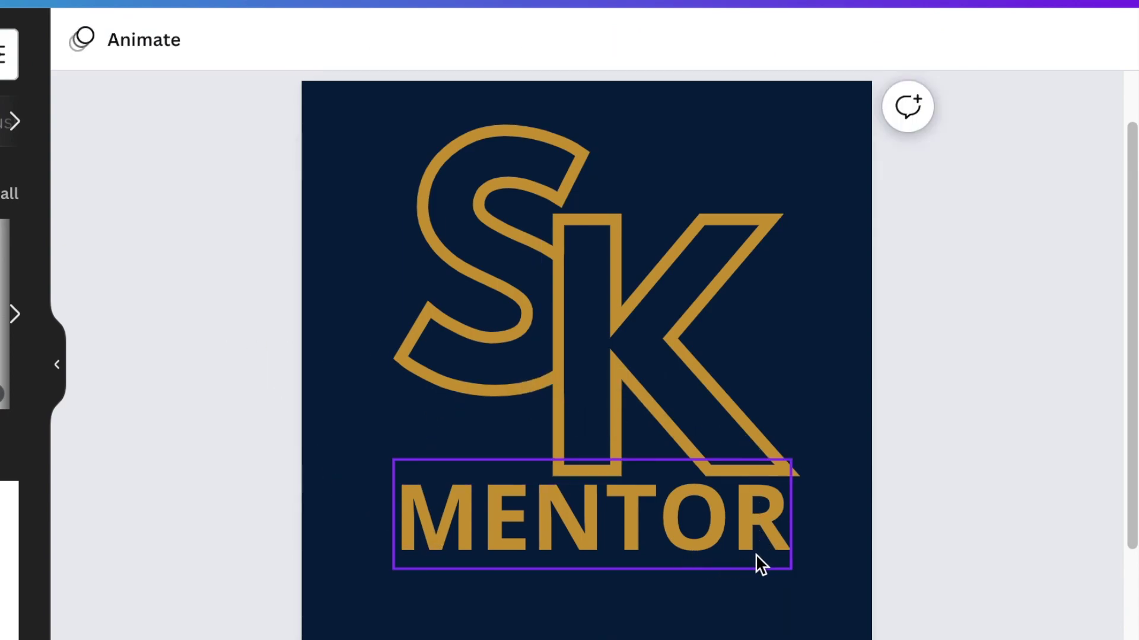
Set the MENTOR text's letter spacing to 56 and shift the word slightly right beneath the SK letters.
{"action": "left_click", "coordinate": [773, 529]}
{"action": "left_click", "coordinate": [761, 42]}
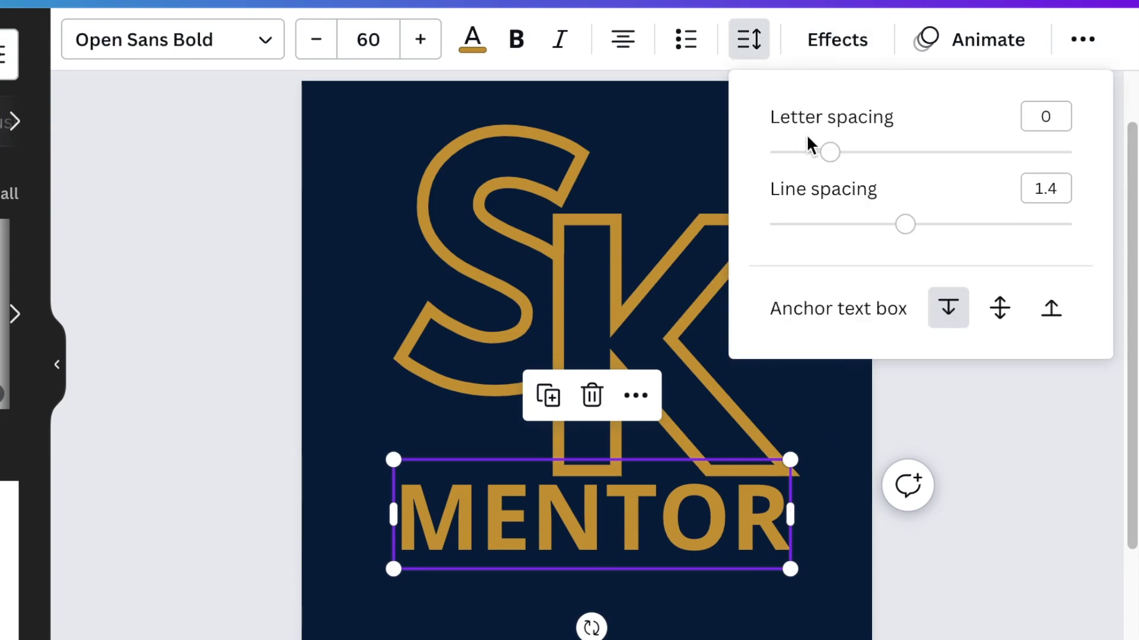
{"action": "left_click_drag", "start_coordinate": [831, 158], "coordinate": [850, 162]}
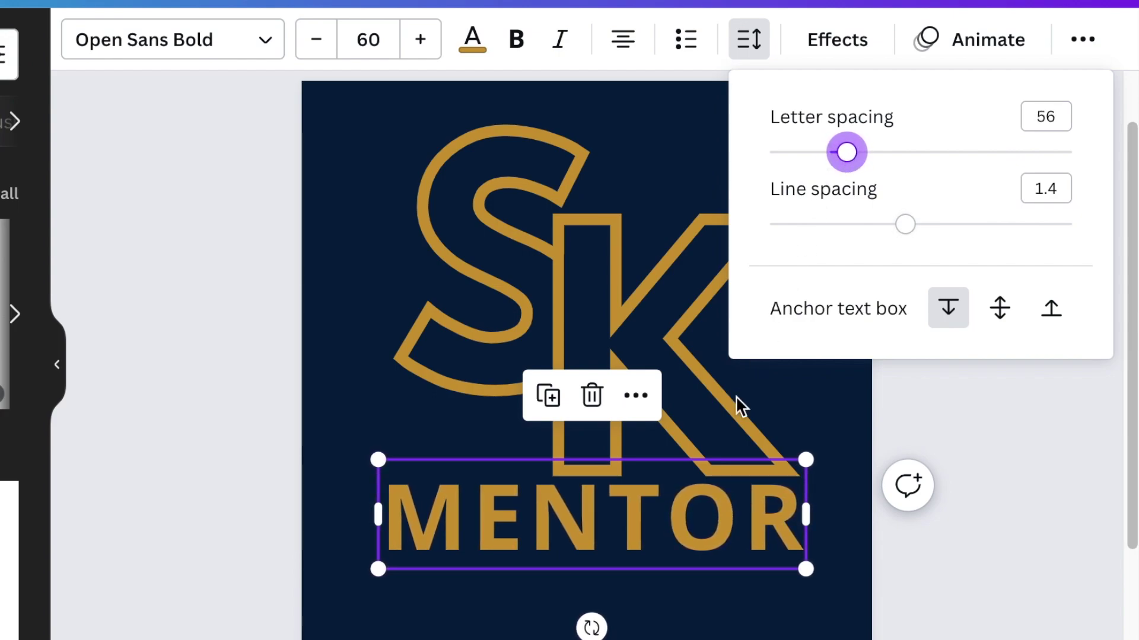
{"action": "left_click", "coordinate": [971, 626]}
{"action": "left_click", "coordinate": [951, 626]}
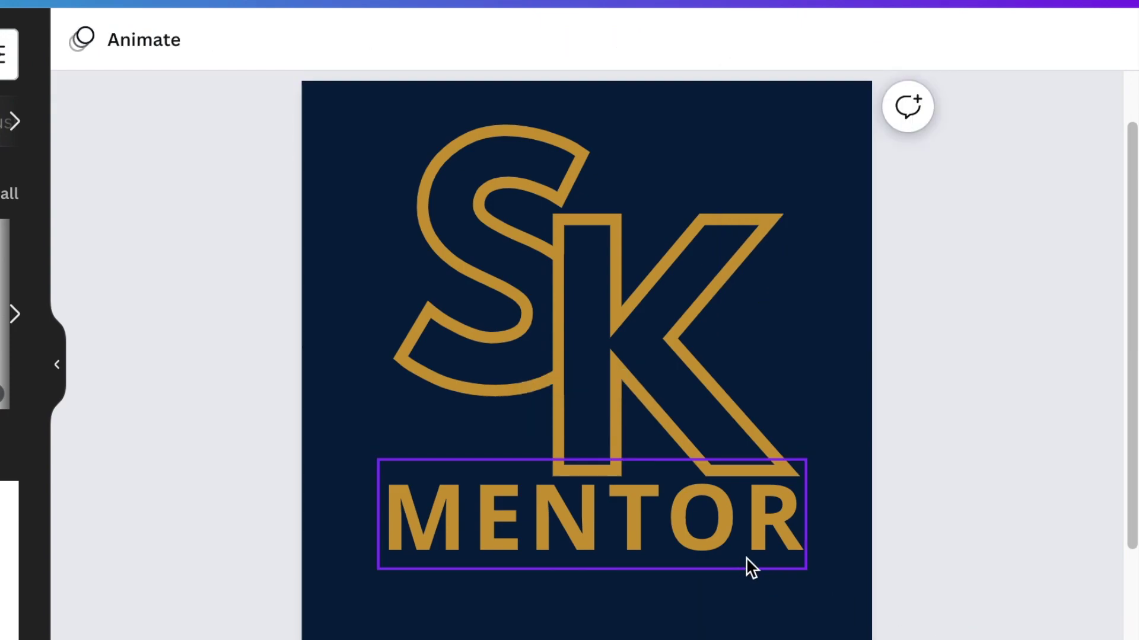
{"action": "left_click", "coordinate": [742, 562]}
{"action": "left_click", "coordinate": [956, 573]}
{"action": "scroll", "coordinate": [956, 573], "scroll_direction": "down", "scroll_amount": 1}
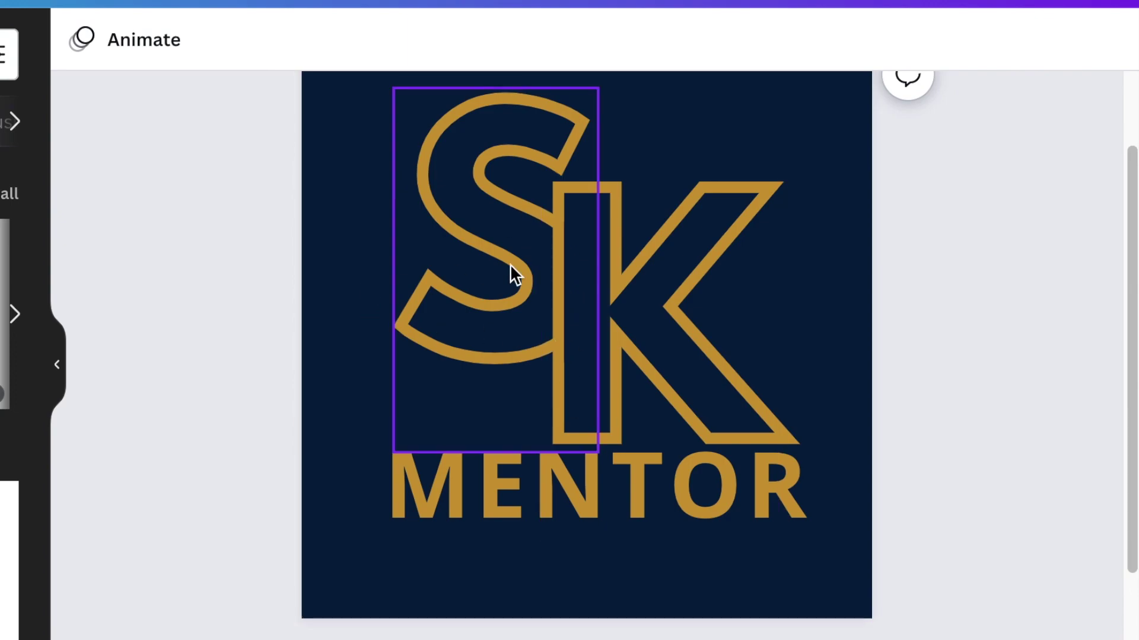
{"action": "scroll", "coordinate": [947, 325], "scroll_direction": "up", "scroll_amount": 2}
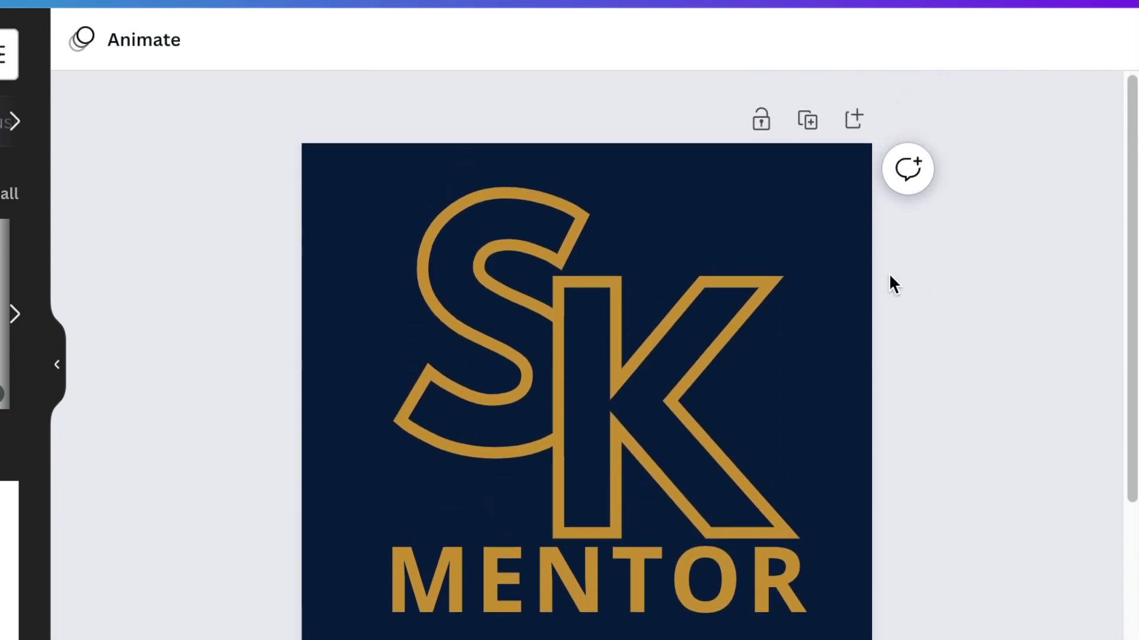
Duplicate the page, then on the copy move the S aside and nudge the navy strip left over the K stem's left edge.
{"action": "left_click", "coordinate": [807, 120]}
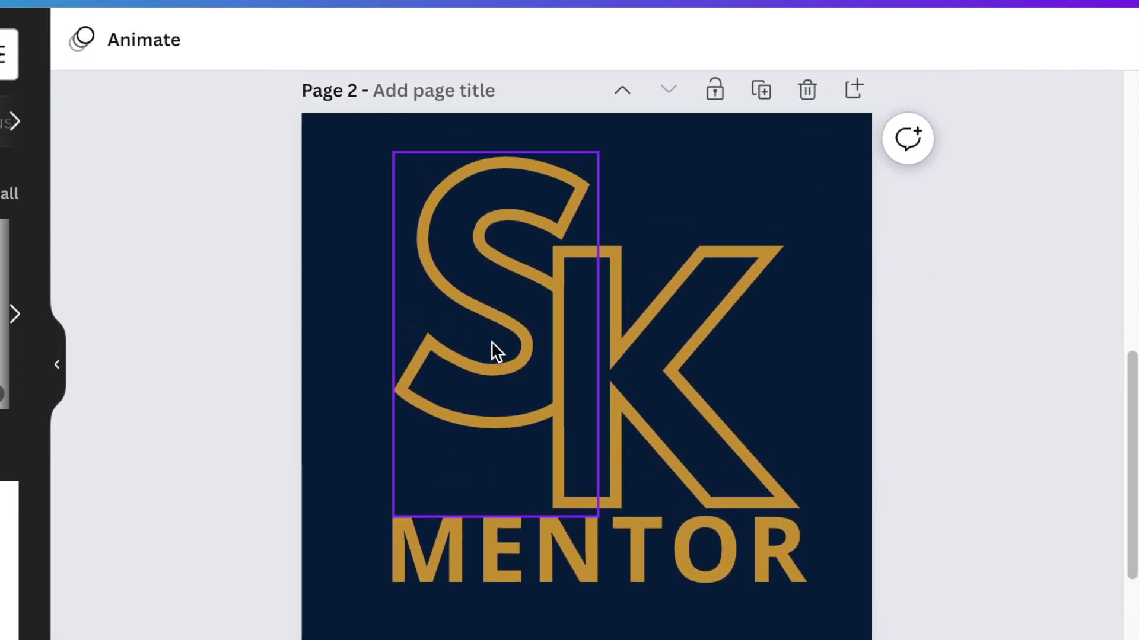
{"action": "left_click_drag", "start_coordinate": [479, 345], "coordinate": [372, 346]}
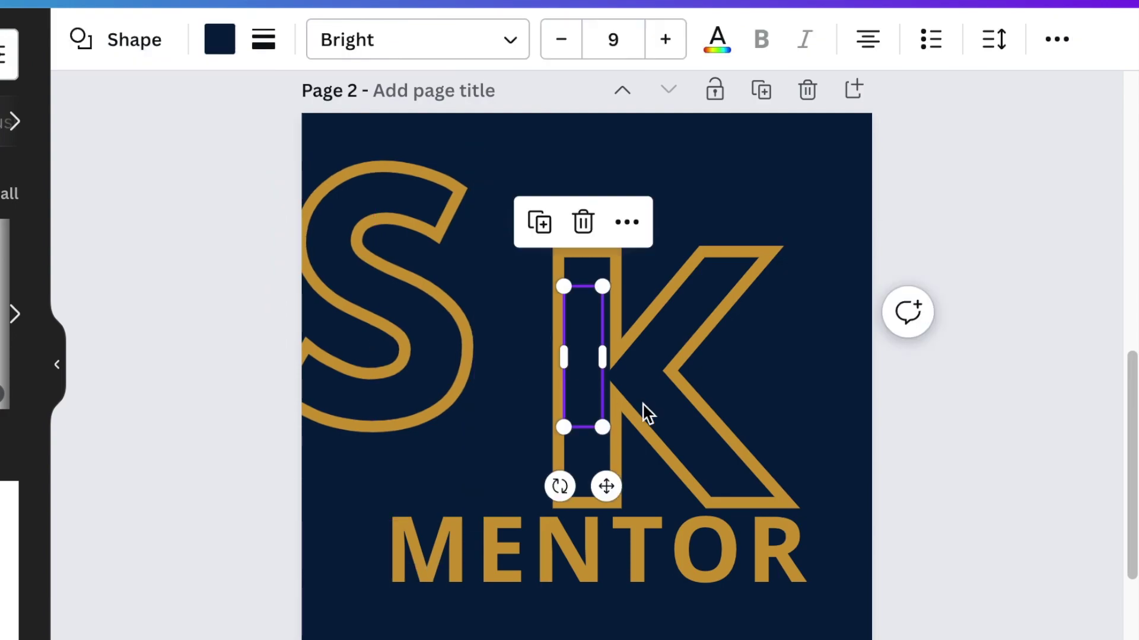
{"action": "key", "text": "Left"}
{"action": "key", "text": "Left"}
{"action": "key", "text": "Left"}
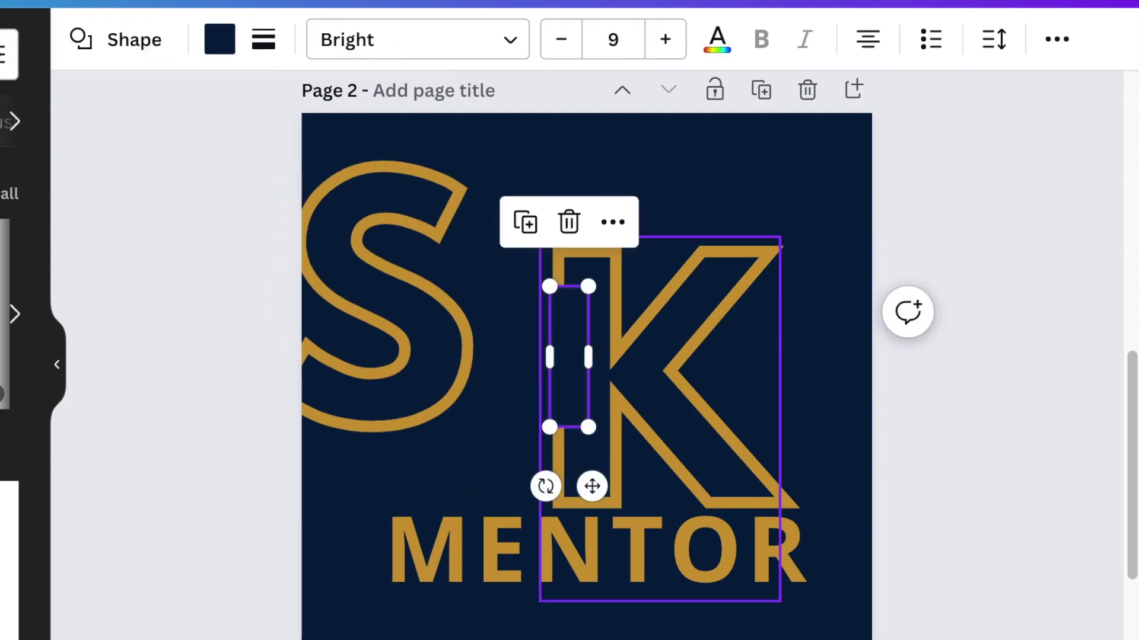
{"action": "key", "text": "Left"}
{"action": "key", "text": "Left"}
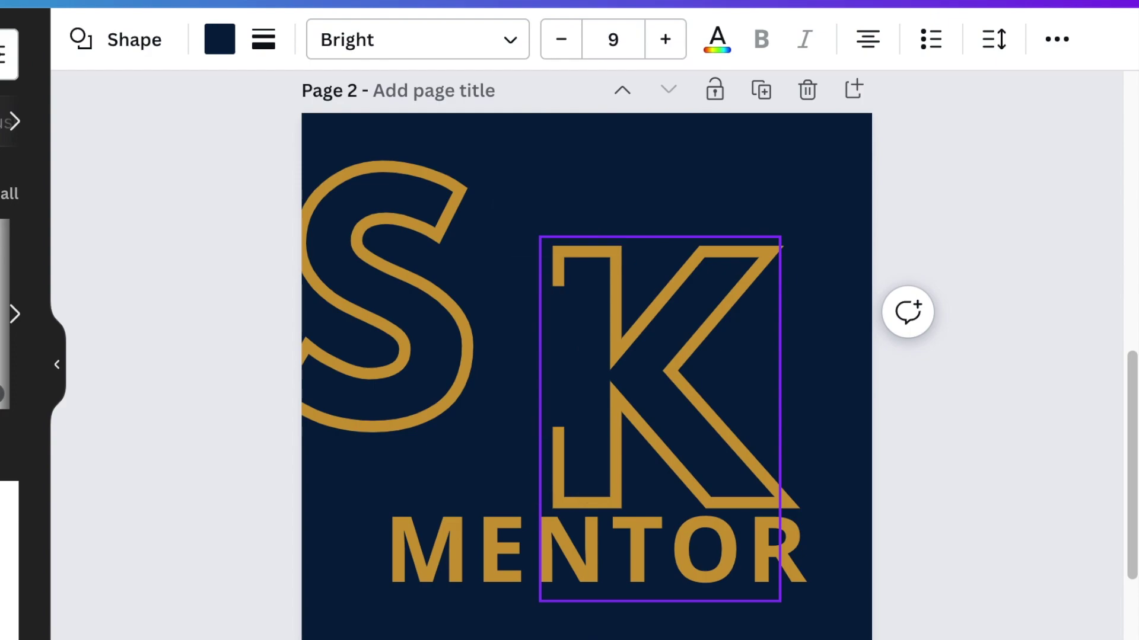
Move the S back so it overlaps the K's stem, and bring it to the front of the stack.
{"action": "left_click", "coordinate": [345, 374]}
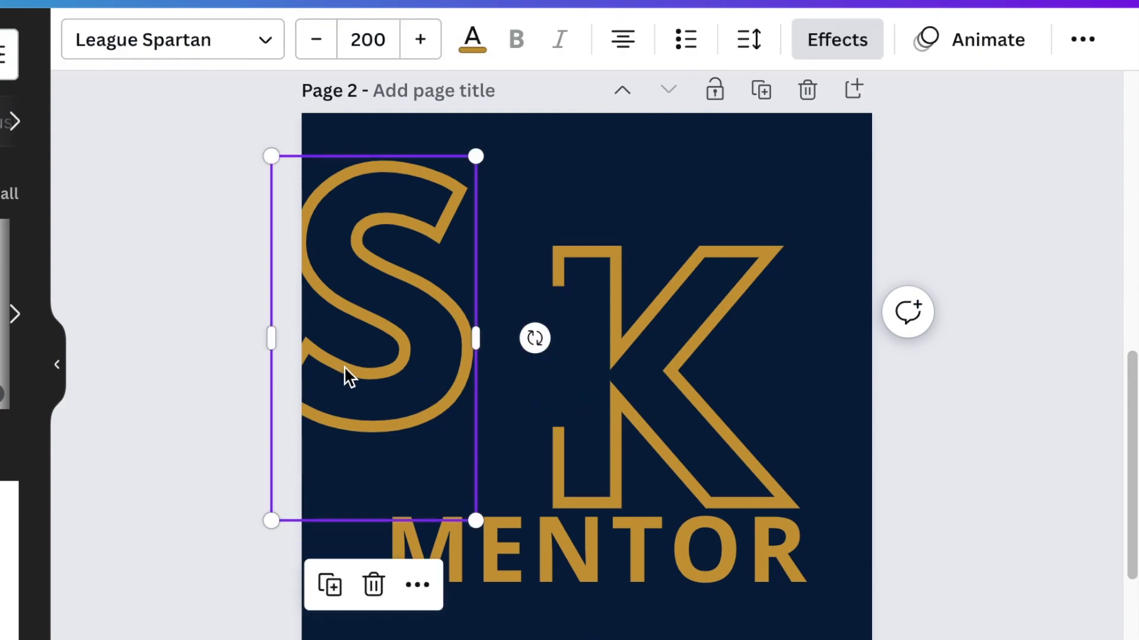
{"action": "left_click_drag", "start_coordinate": [380, 368], "coordinate": [494, 376]}
{"action": "left_click", "coordinate": [1084, 40]}
{"action": "left_click", "coordinate": [870, 108]}
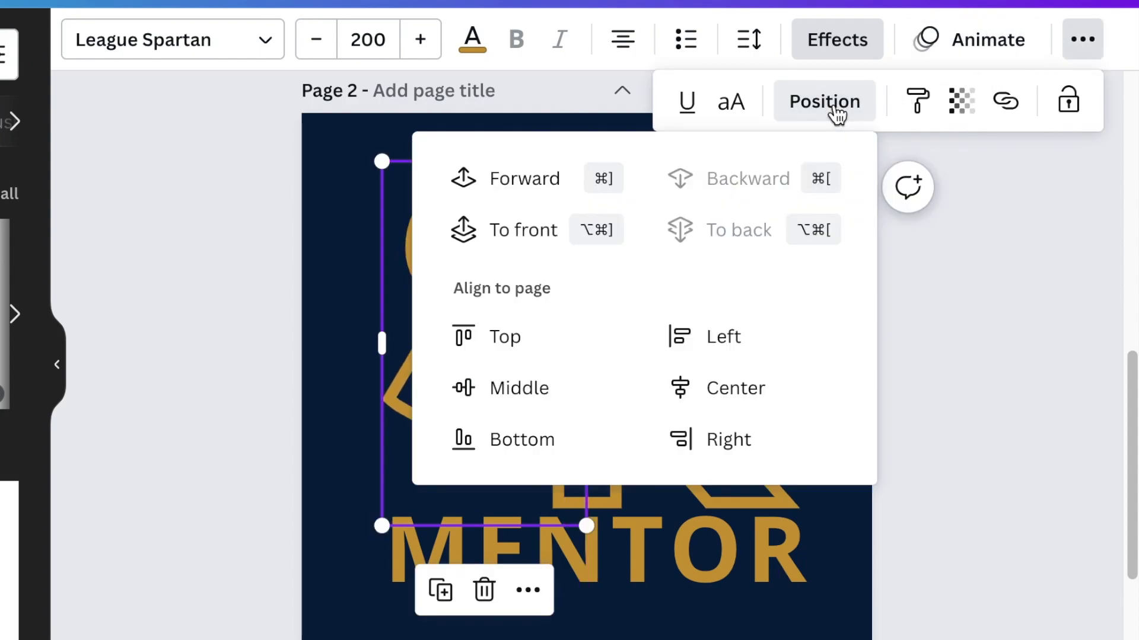
{"action": "left_click", "coordinate": [524, 185]}
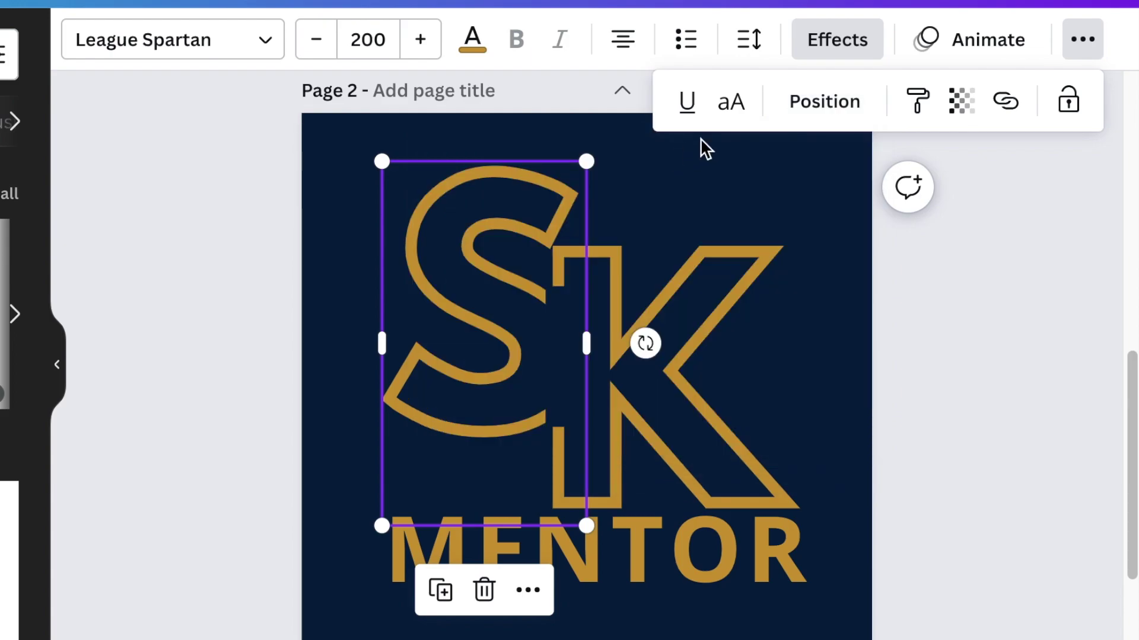
{"action": "left_click", "coordinate": [817, 110]}
{"action": "left_click", "coordinate": [521, 244]}
{"action": "left_click", "coordinate": [902, 453]}
On page 3, enlarge the navy square into a wide rectangle and centre it horizontally on the black page.
{"action": "scroll", "coordinate": [919, 490], "scroll_direction": "down", "scroll_amount": 2}
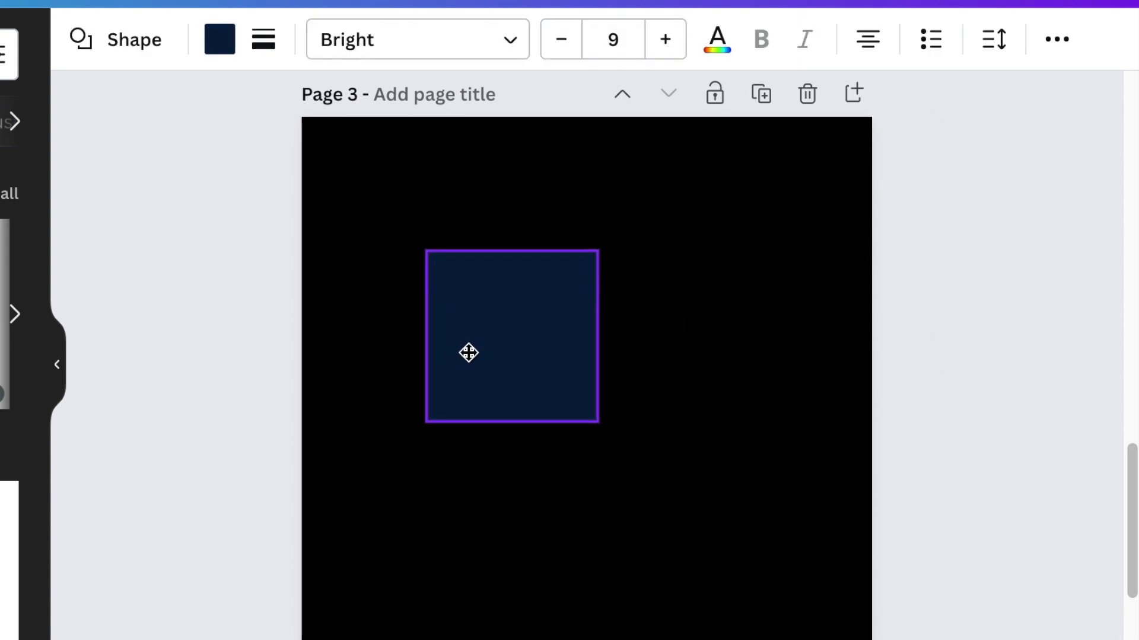
{"action": "left_click_drag", "start_coordinate": [598, 421], "coordinate": [813, 586]}
{"action": "scroll", "coordinate": [771, 522], "scroll_direction": "down", "scroll_amount": 1}
{"action": "left_click_drag", "start_coordinate": [709, 444], "coordinate": [676, 426]}
Change the large rectangle's fill from navy to light gray.
{"action": "left_click", "coordinate": [219, 52]}
{"action": "scroll", "coordinate": [9, 356], "scroll_direction": "down", "scroll_amount": 5}
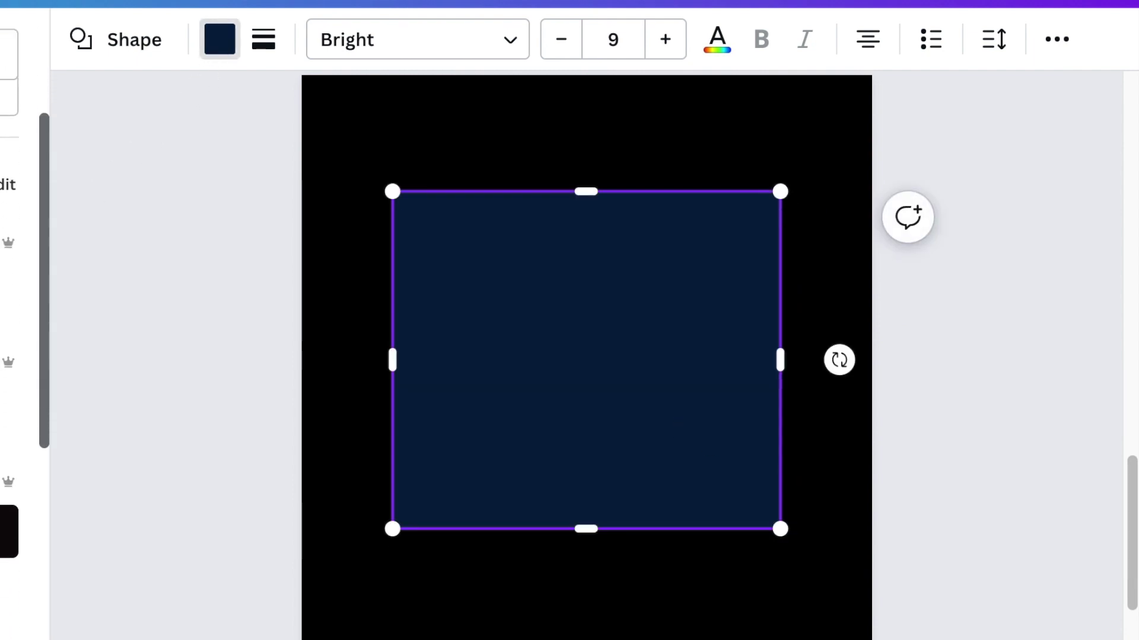
{"action": "scroll", "coordinate": [10, 356], "scroll_direction": "down", "scroll_amount": 4}
{"action": "left_click", "coordinate": [3, 454]}
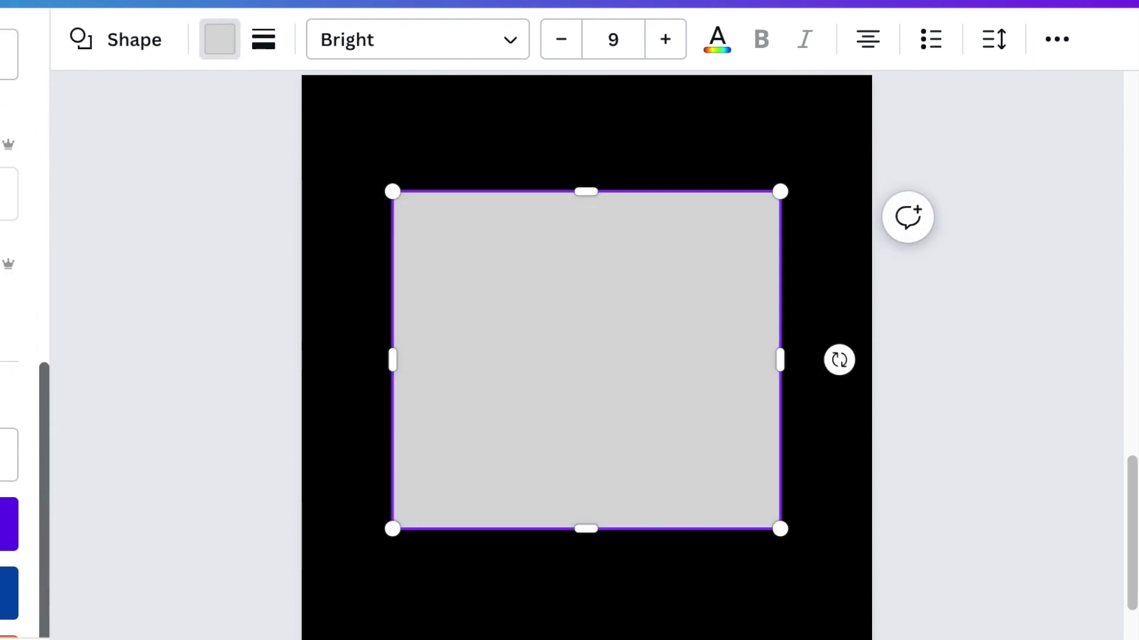
{"action": "left_click", "coordinate": [182, 435]}
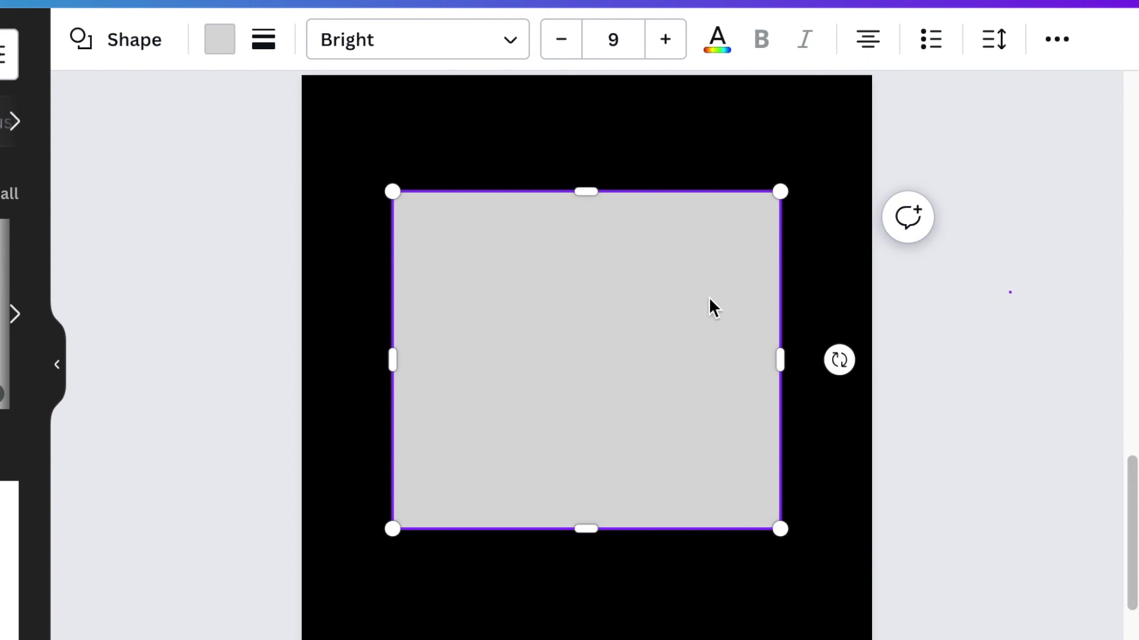
Duplicate the gray rectangle, fill the copy black, and fit it slightly smaller over the original to leave a thin gray border.
{"action": "left_click", "coordinate": [551, 137]}
{"action": "left_click", "coordinate": [218, 43]}
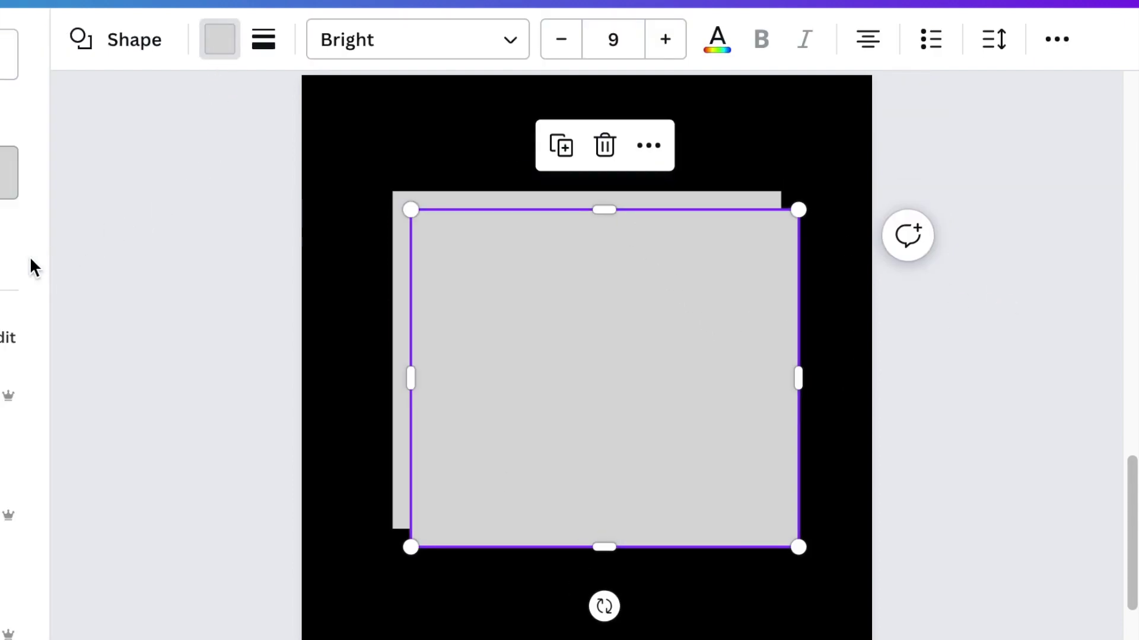
{"action": "left_click", "coordinate": [3, 173]}
{"action": "left_click_drag", "start_coordinate": [539, 429], "coordinate": [525, 418]}
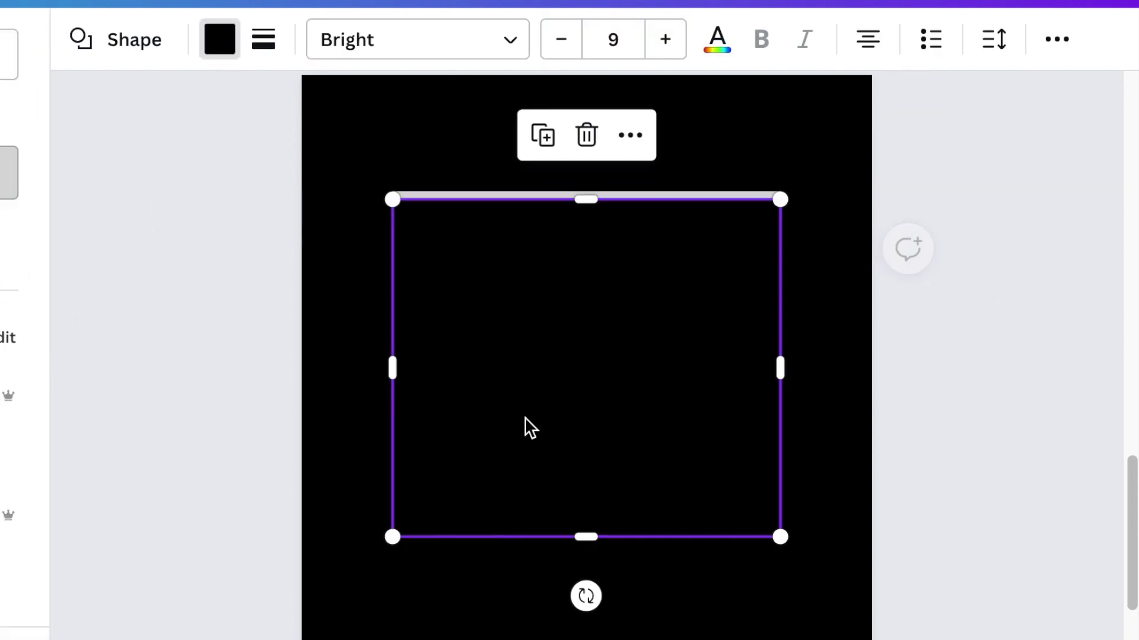
{"action": "left_click_drag", "start_coordinate": [778, 541], "coordinate": [771, 530]}
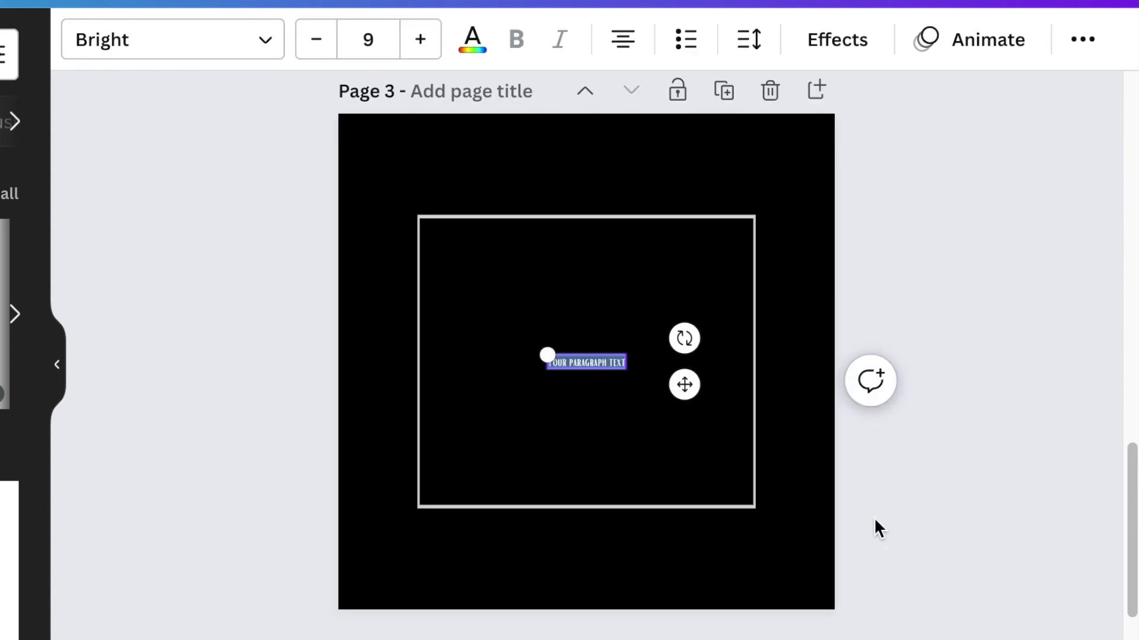
Set the placeholder text inside the gray frame to the Anton font at size 175.
{"action": "left_click", "coordinate": [272, 43]}
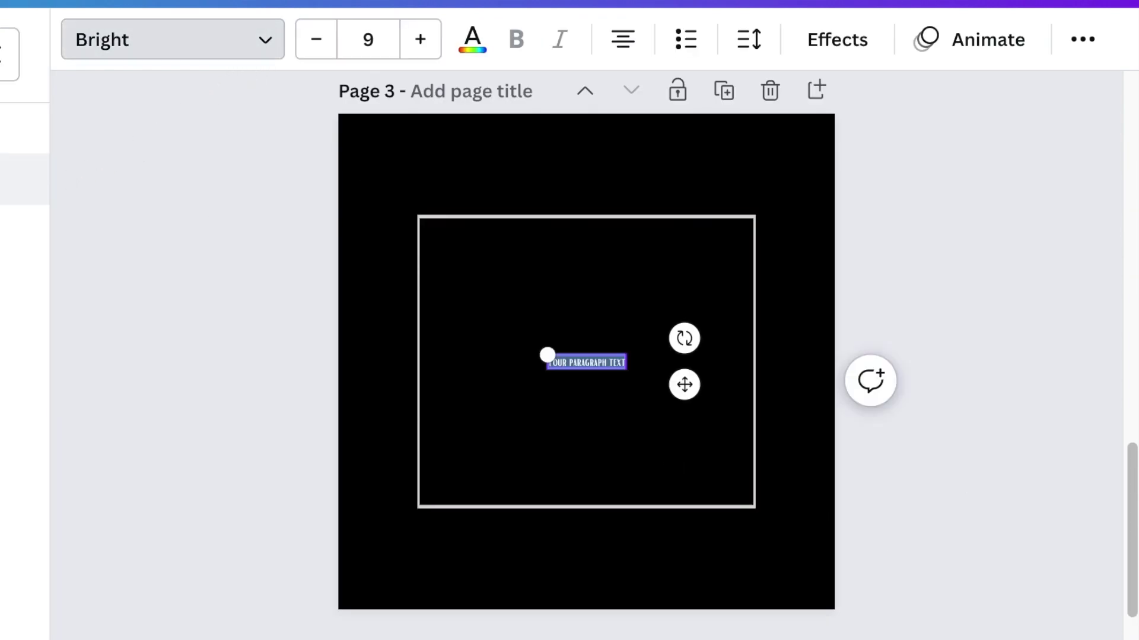
{"action": "left_click", "coordinate": [18, 178]}
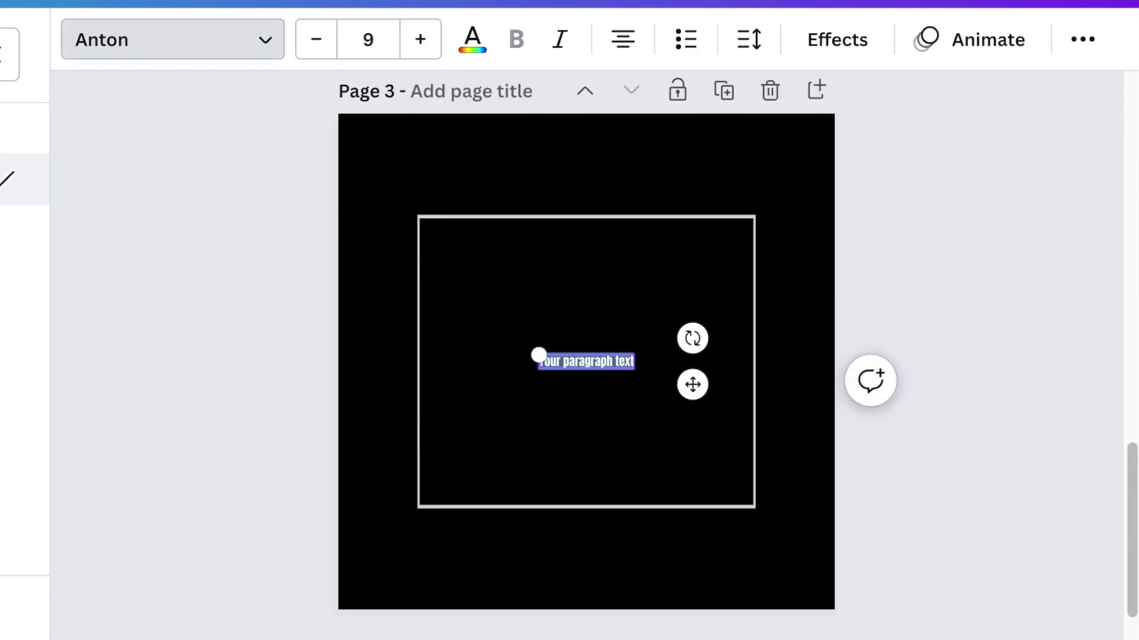
{"action": "left_click", "coordinate": [389, 35]}
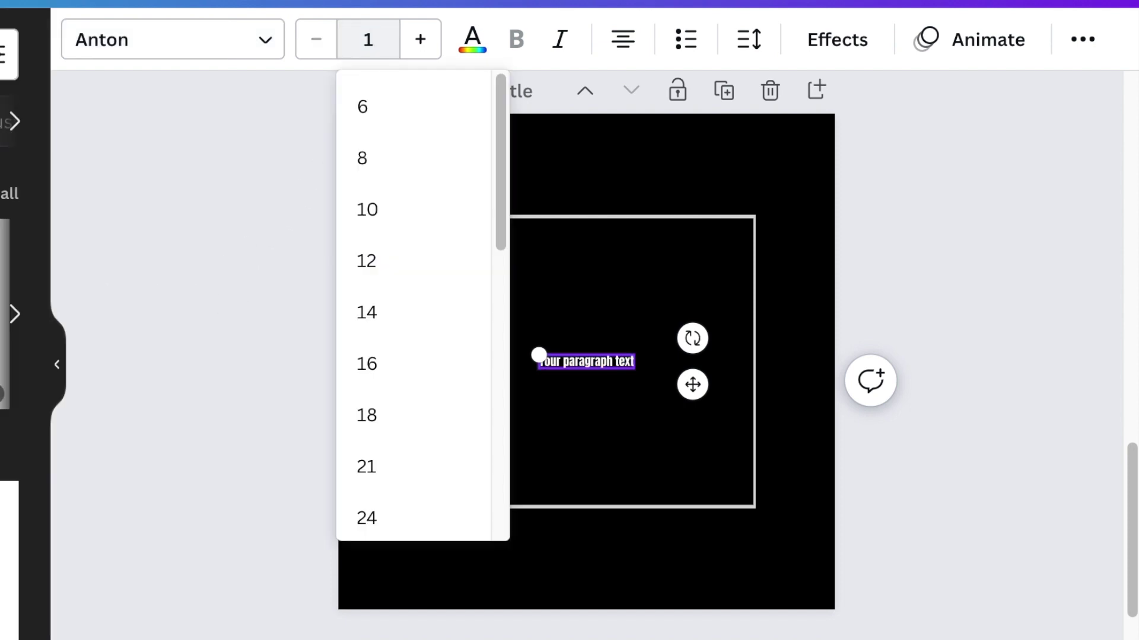
{"action": "type", "text": "175"}
{"action": "key", "text": "Return"}
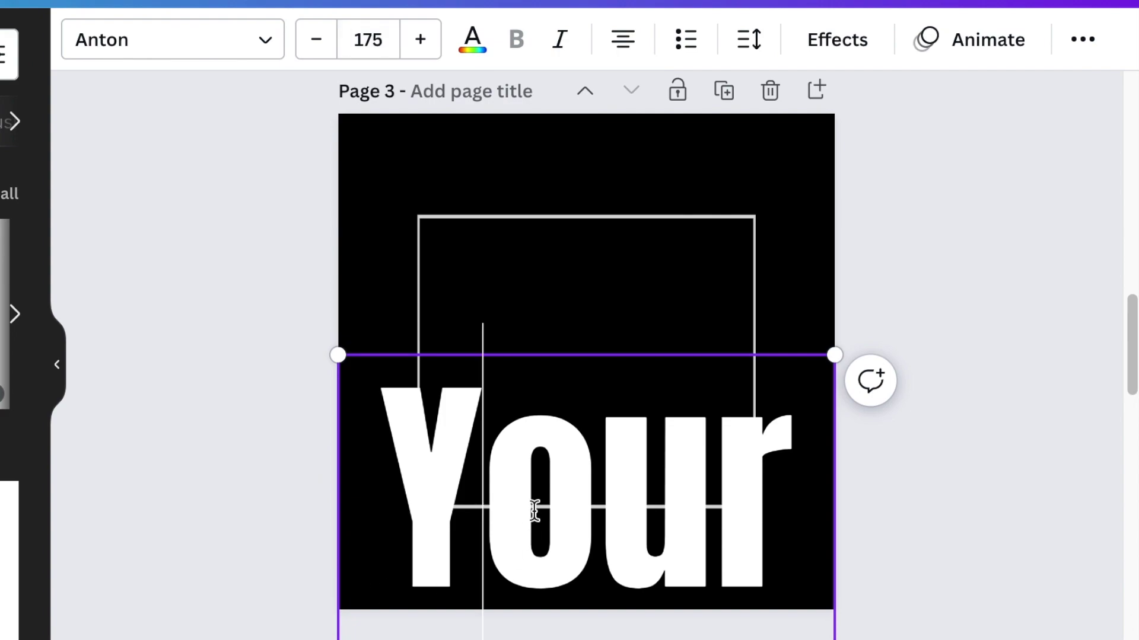
Replace the placeholder text with "SK" and move it up so it sits inside the gray frame.
{"action": "left_click", "coordinate": [533, 511]}
{"action": "type", "text": "S"}
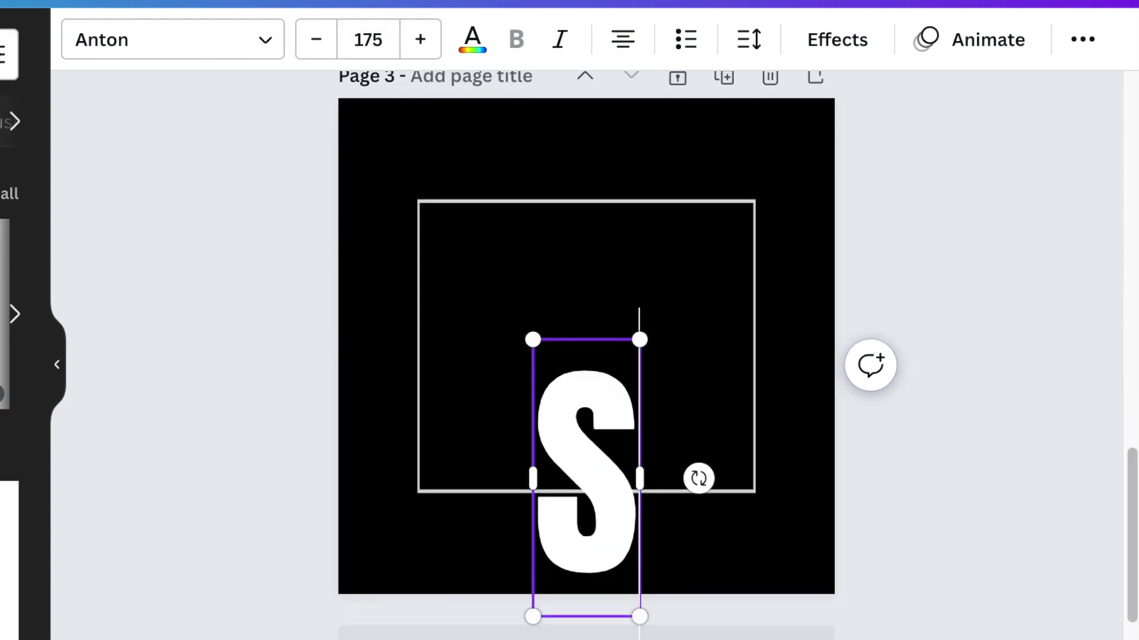
{"action": "type", "text": "K"}
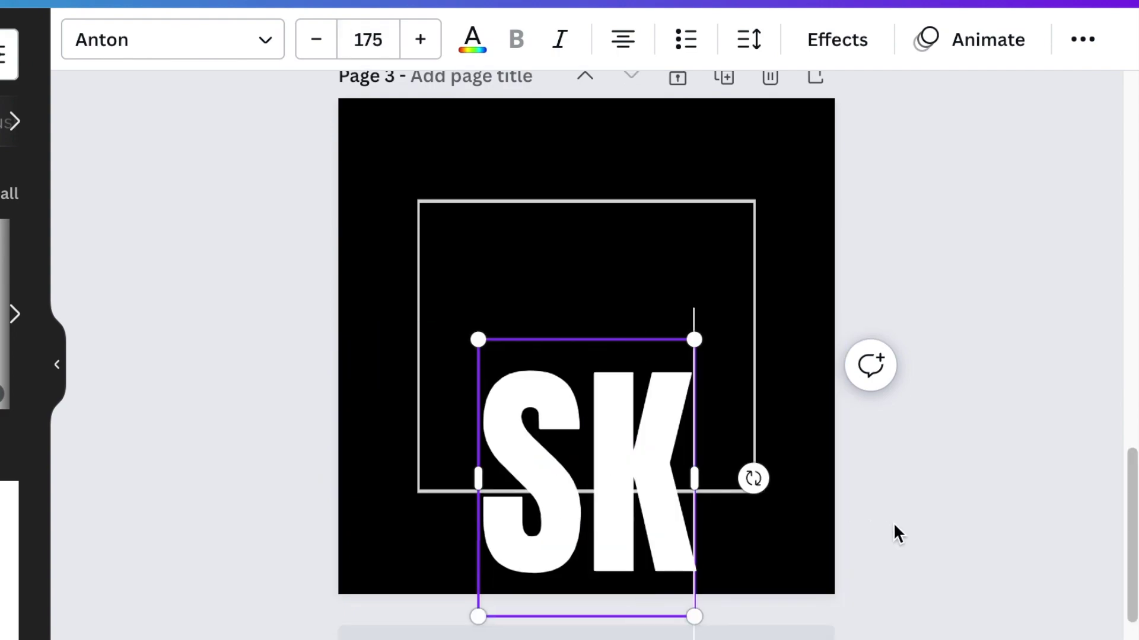
{"action": "left_click", "coordinate": [927, 539]}
{"action": "left_click", "coordinate": [634, 420]}
{"action": "left_click_drag", "start_coordinate": [634, 419], "coordinate": [629, 296]}
Set the white SK text's letter spacing to 109.
{"action": "left_click", "coordinate": [751, 40]}
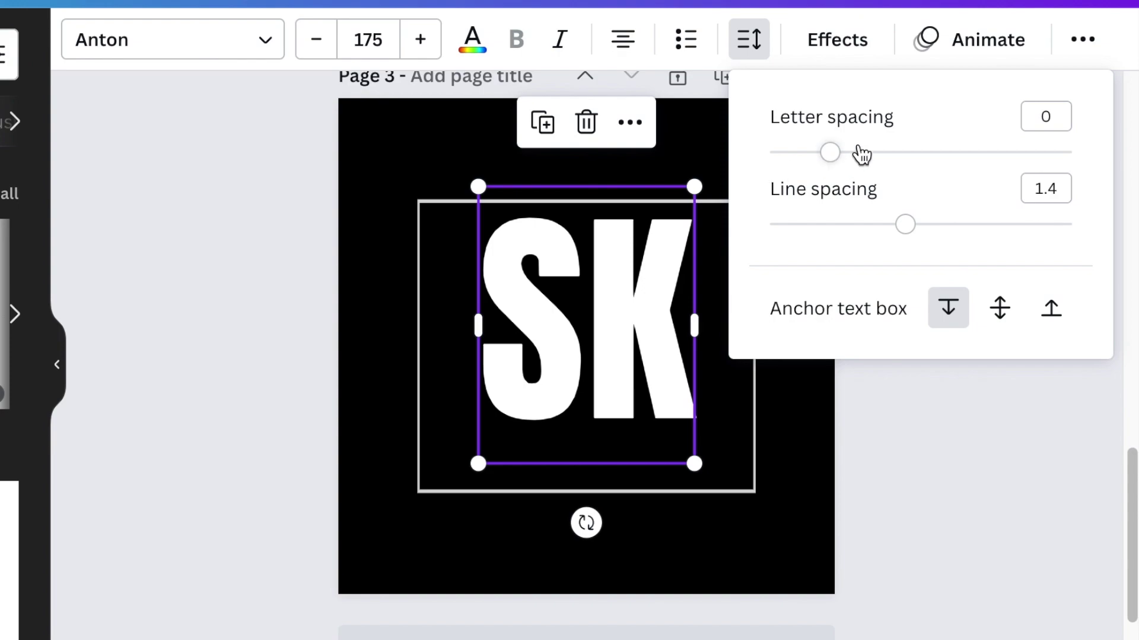
{"action": "left_click_drag", "start_coordinate": [829, 155], "coordinate": [866, 162]}
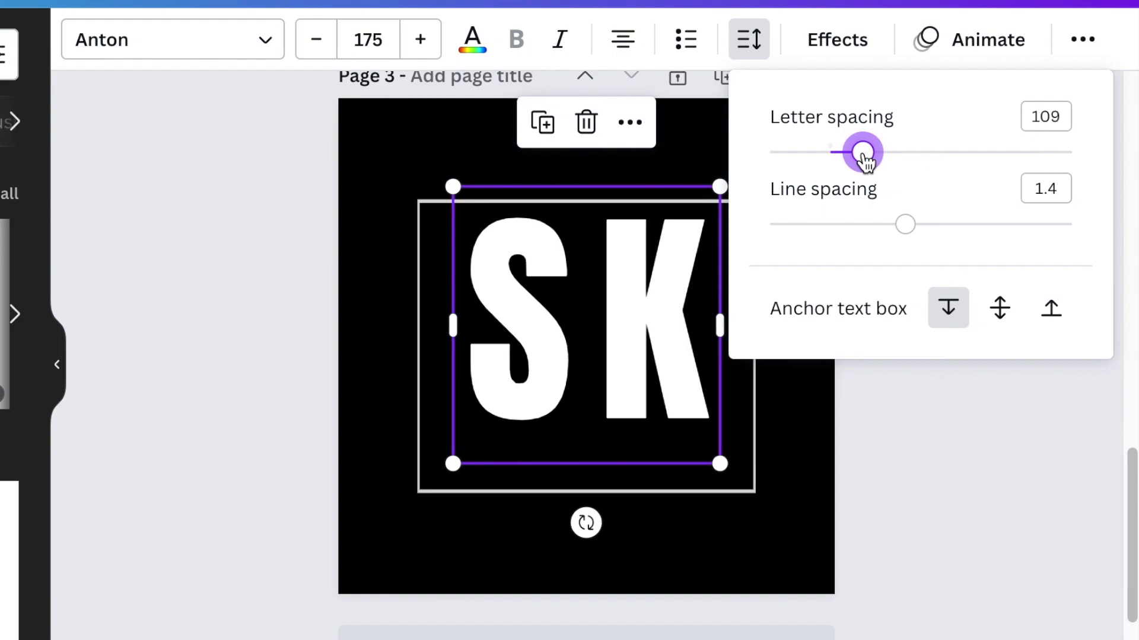
{"action": "left_click", "coordinate": [218, 320]}
{"action": "left_click", "coordinate": [218, 320]}
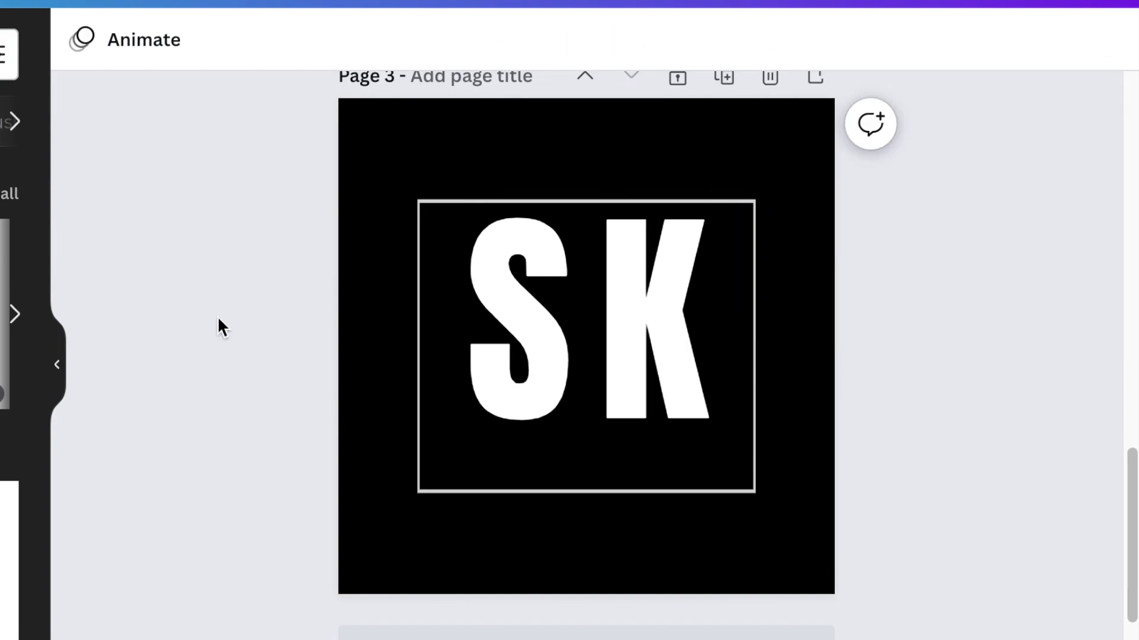
Add another text box reading "MENTOR" below the white SK letters, inside the frame.
{"action": "key", "text": "t"}
{"action": "left_click_drag", "start_coordinate": [615, 415], "coordinate": [624, 513]}
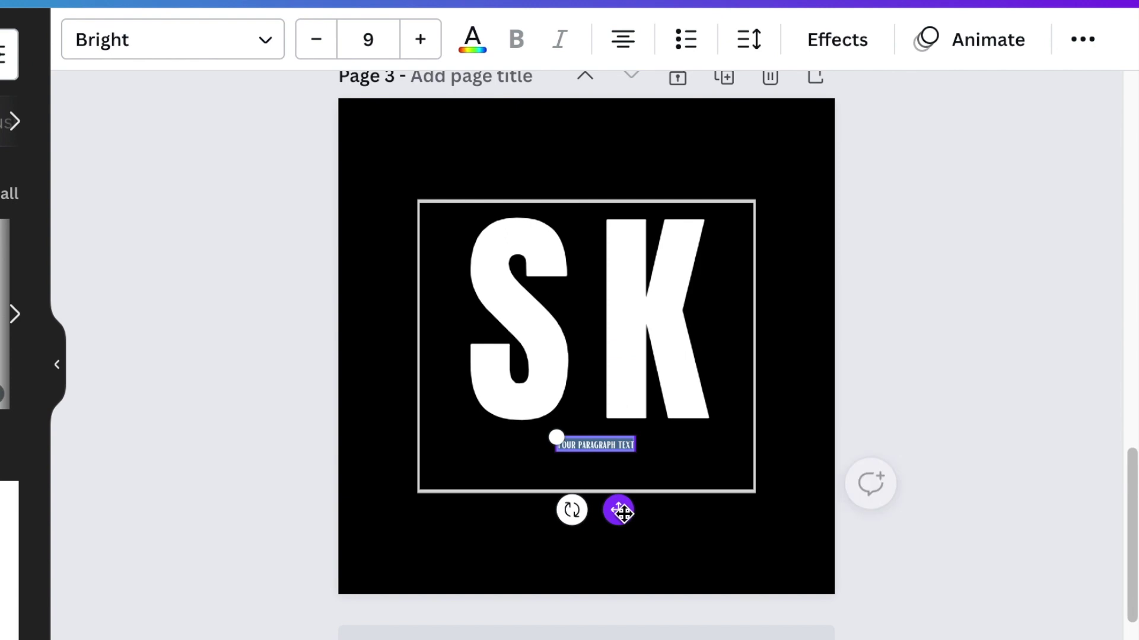
{"action": "type", "text": "MI"}
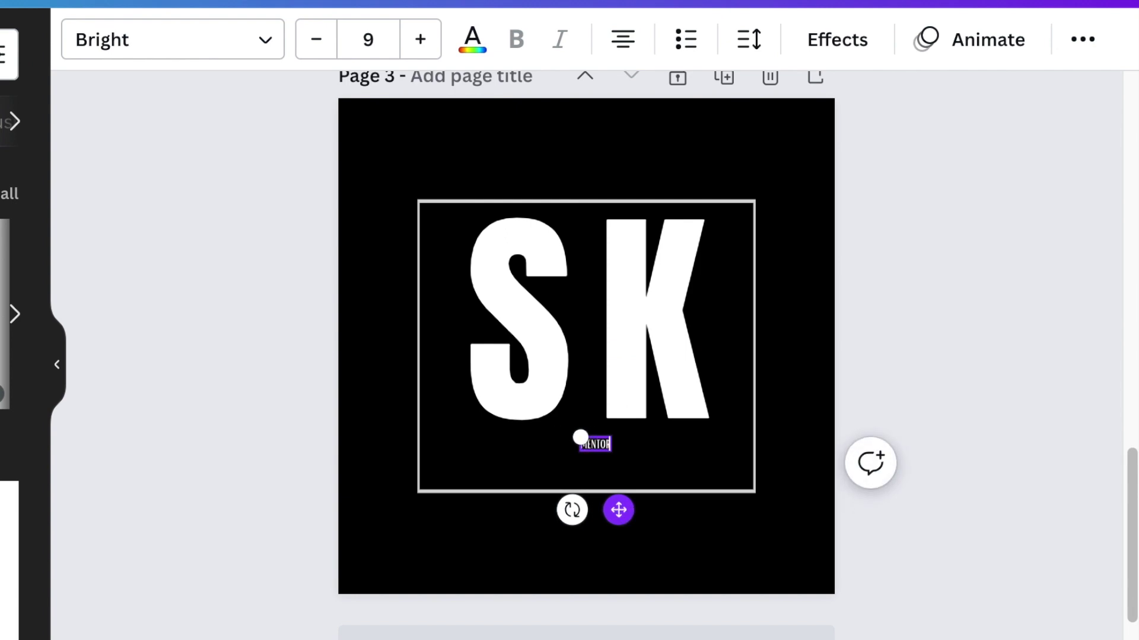
Set the MENTOR text's font size to 65.
{"action": "left_click", "coordinate": [382, 42]}
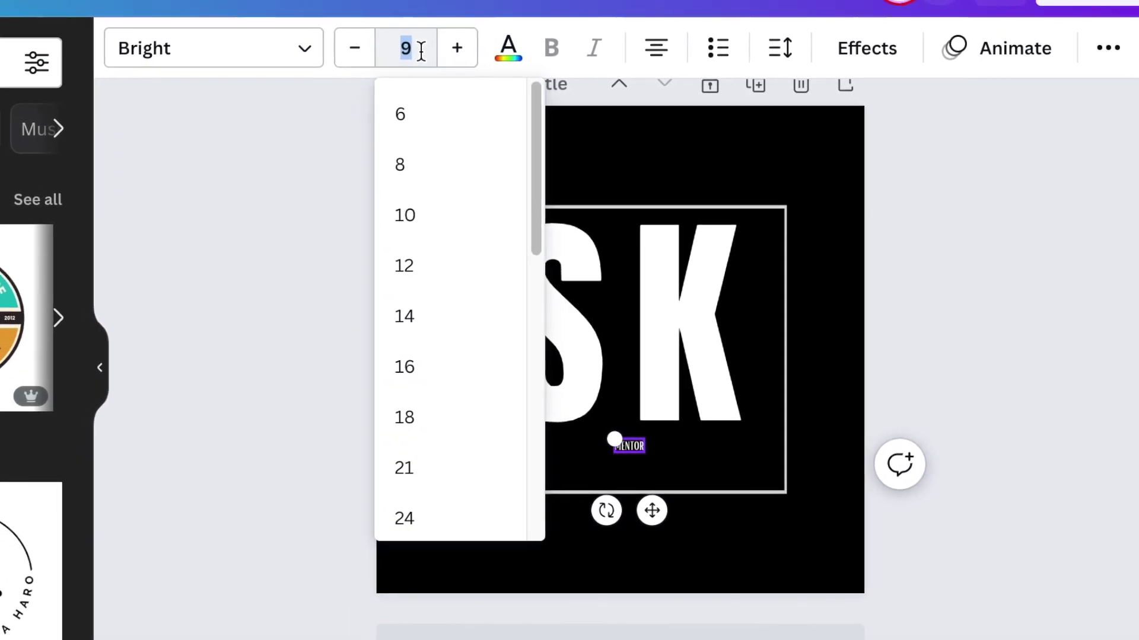
{"action": "type", "text": "65"}
{"action": "key", "text": "Return"}
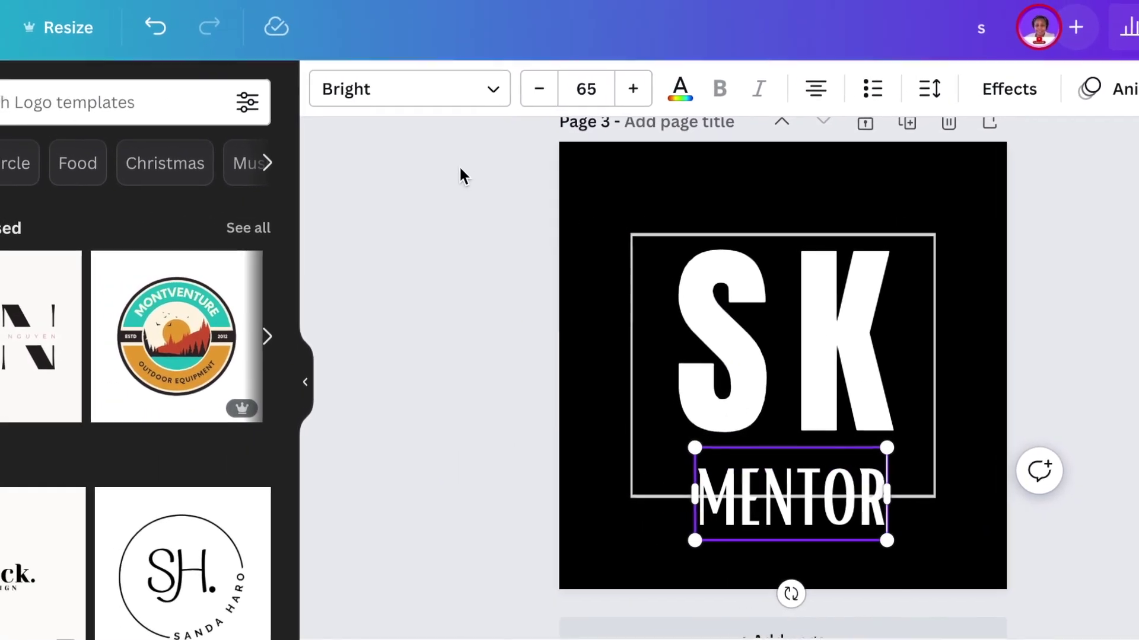
Change the MENTOR text to the Alex Brush font without all capitals, and move it up inside the gray frame below SK.
{"action": "left_click", "coordinate": [491, 92]}
{"action": "type", "text": "ANTON"}
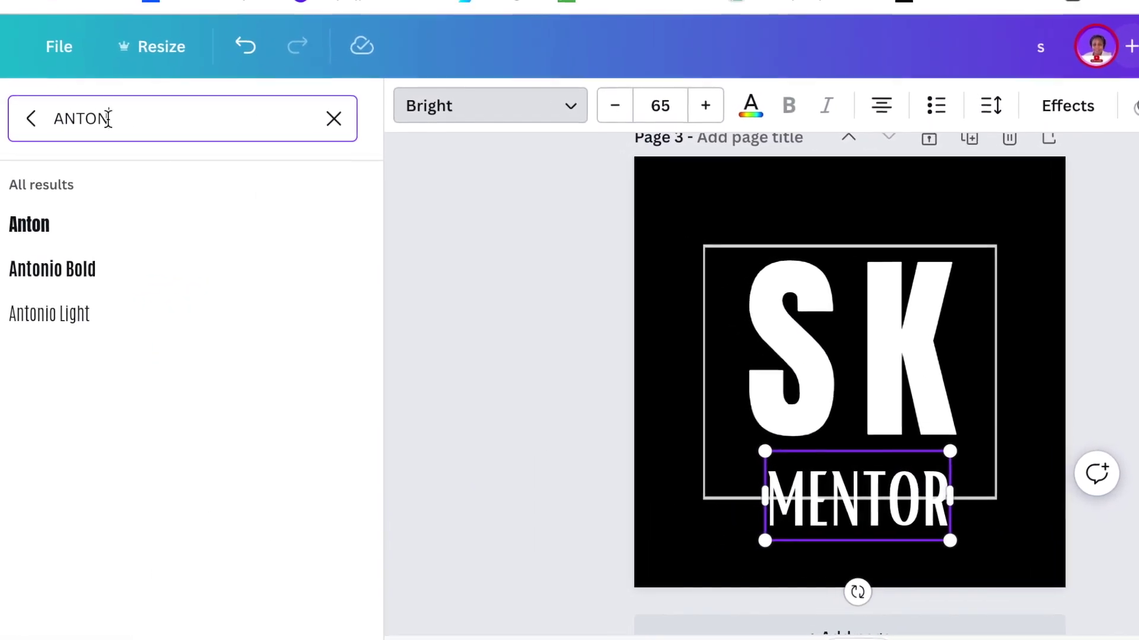
{"action": "left_click_drag", "start_coordinate": [108, 117], "coordinate": [36, 118]}
{"action": "type", "text": "ALEX"}
{"action": "left_click", "coordinate": [67, 240]}
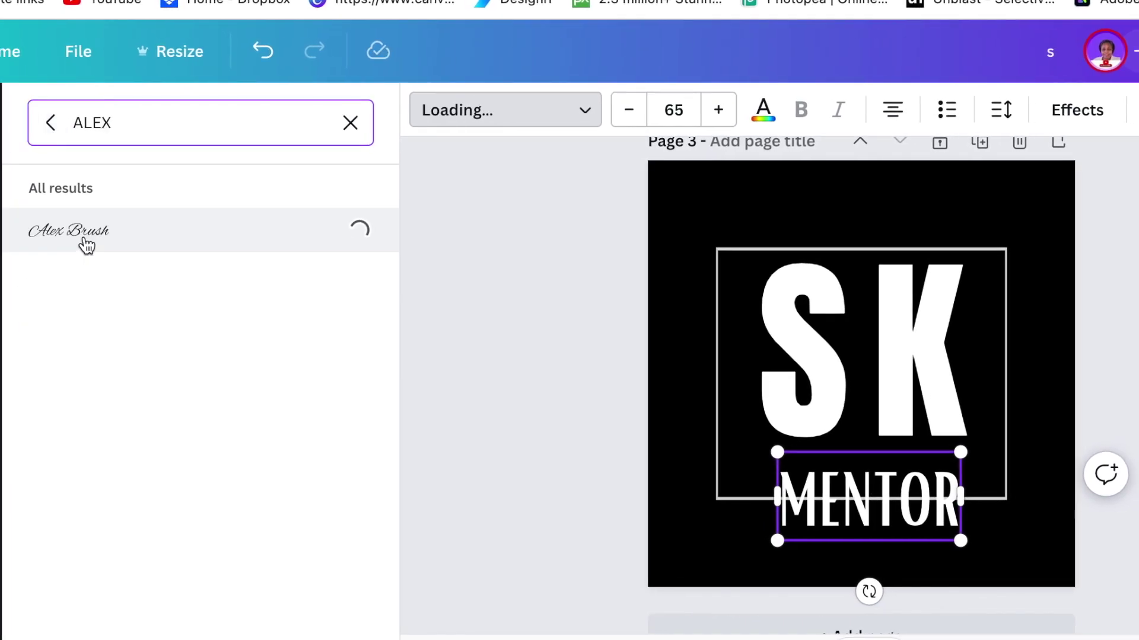
{"action": "key", "text": "shift+super+k"}
{"action": "left_click", "coordinate": [1040, 477]}
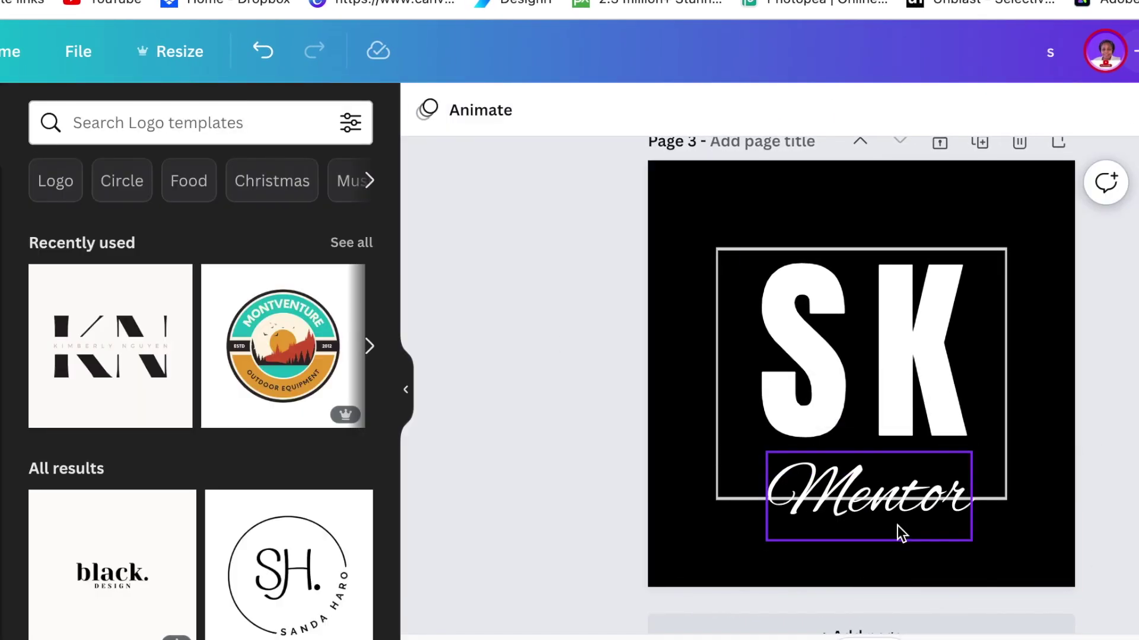
{"action": "left_click_drag", "start_coordinate": [898, 526], "coordinate": [894, 498]}
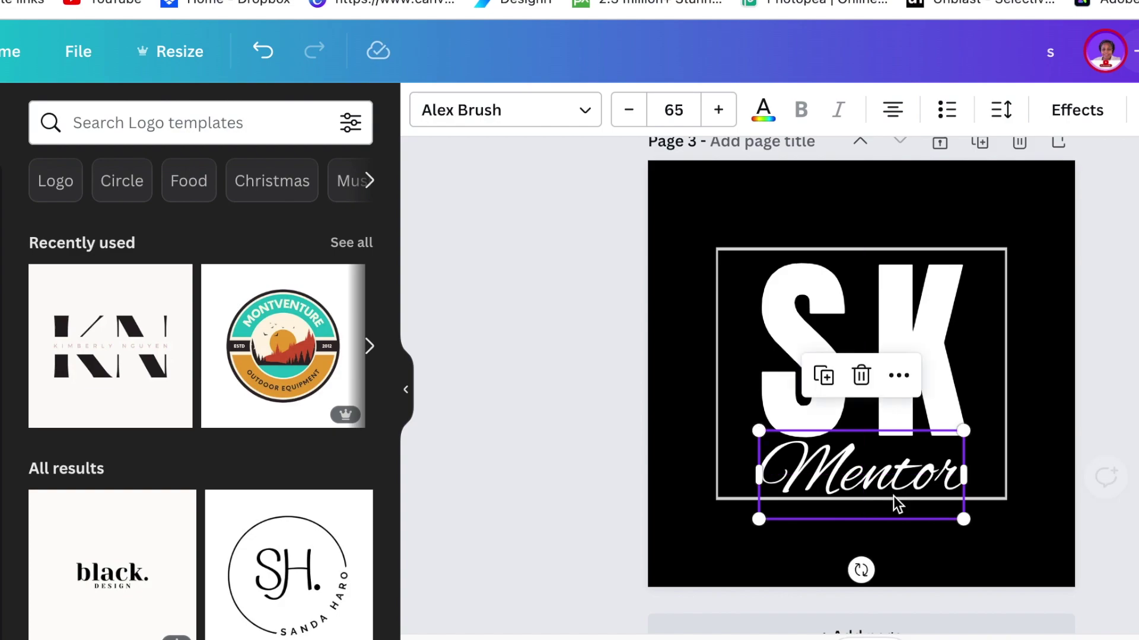
{"action": "key", "text": "Escape"}
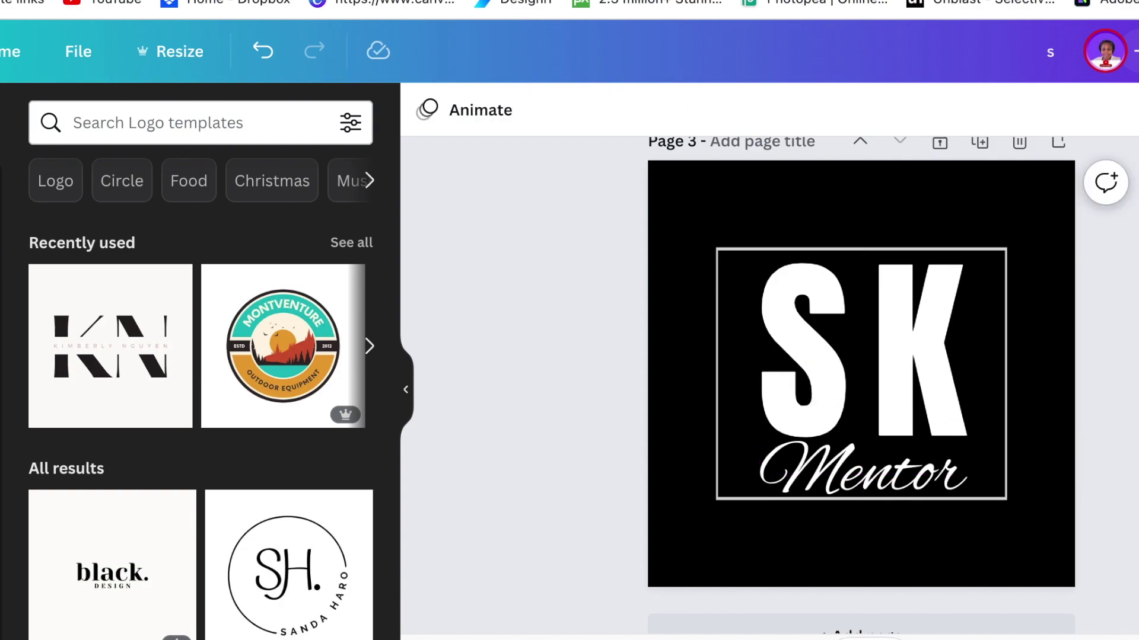
Recolor the white SK letters inside the gray frame red.
{"action": "left_click", "coordinate": [806, 383]}
{"action": "left_click", "coordinate": [769, 117]}
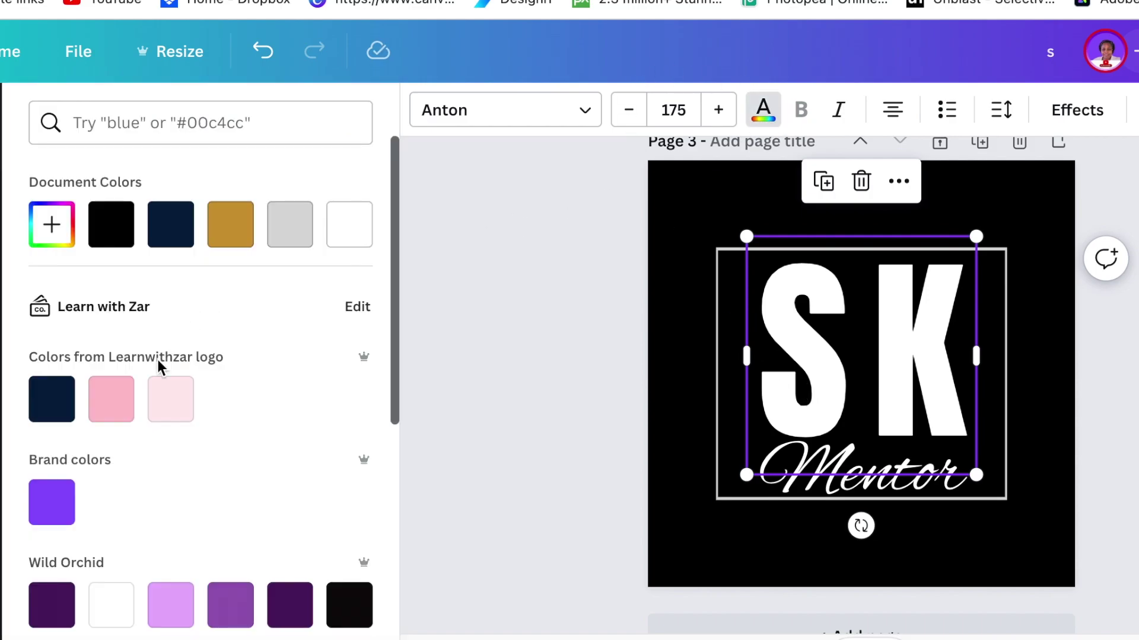
{"action": "scroll", "coordinate": [154, 415], "scroll_direction": "down", "scroll_amount": 5}
{"action": "left_click", "coordinate": [72, 526]}
{"action": "left_click", "coordinate": [498, 448]}
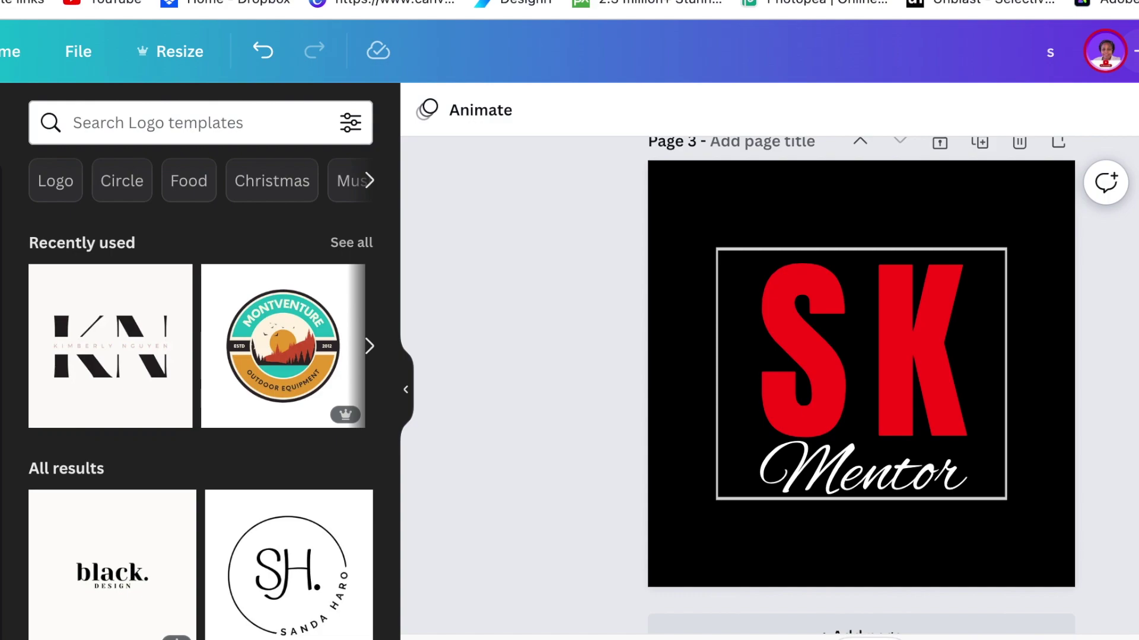
On a new blank page, change the black background to dark navy.
{"action": "scroll", "coordinate": [889, 386], "scroll_direction": "down", "scroll_amount": 1}
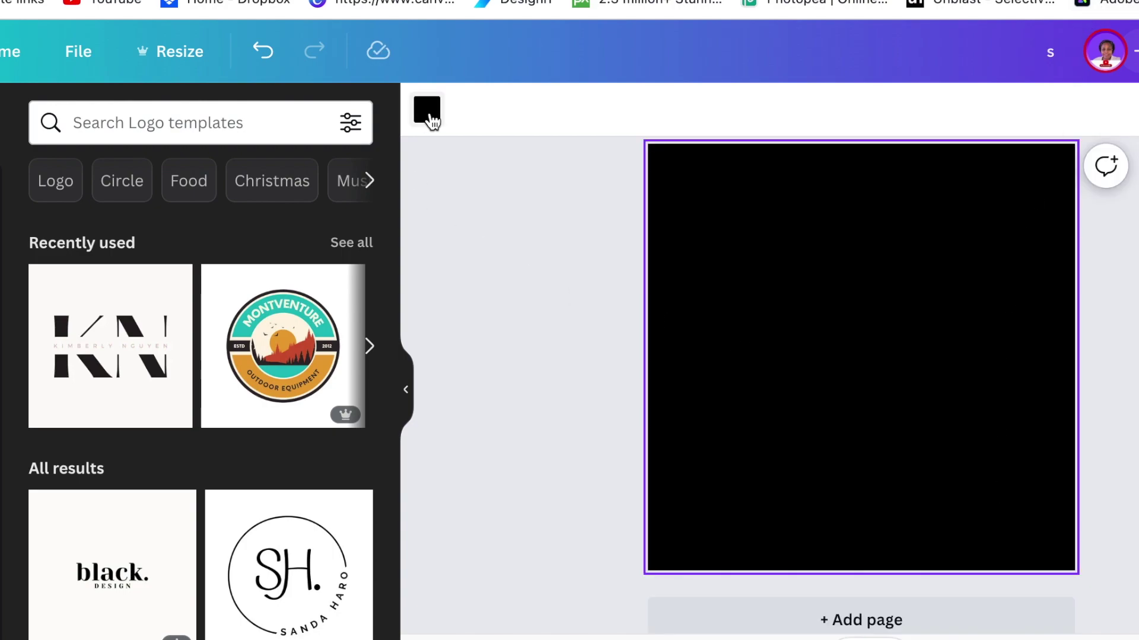
{"action": "scroll", "coordinate": [157, 276], "scroll_direction": "down", "scroll_amount": 2}
{"action": "scroll", "coordinate": [137, 295], "scroll_direction": "up", "scroll_amount": 1}
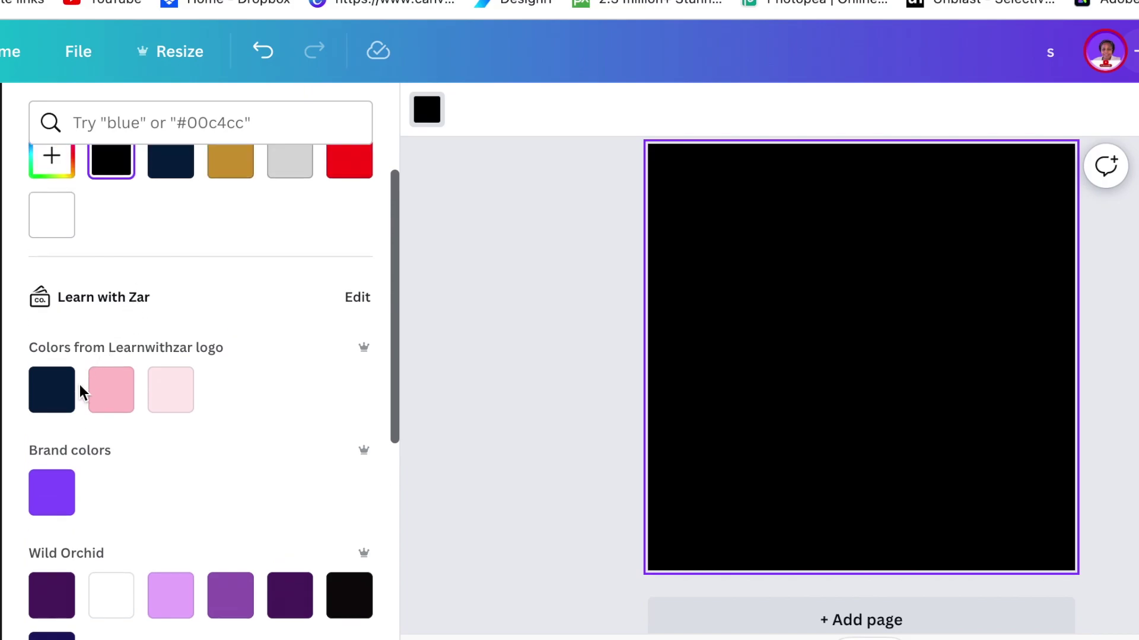
{"action": "left_click", "coordinate": [48, 396]}
{"action": "left_click", "coordinate": [550, 354]}
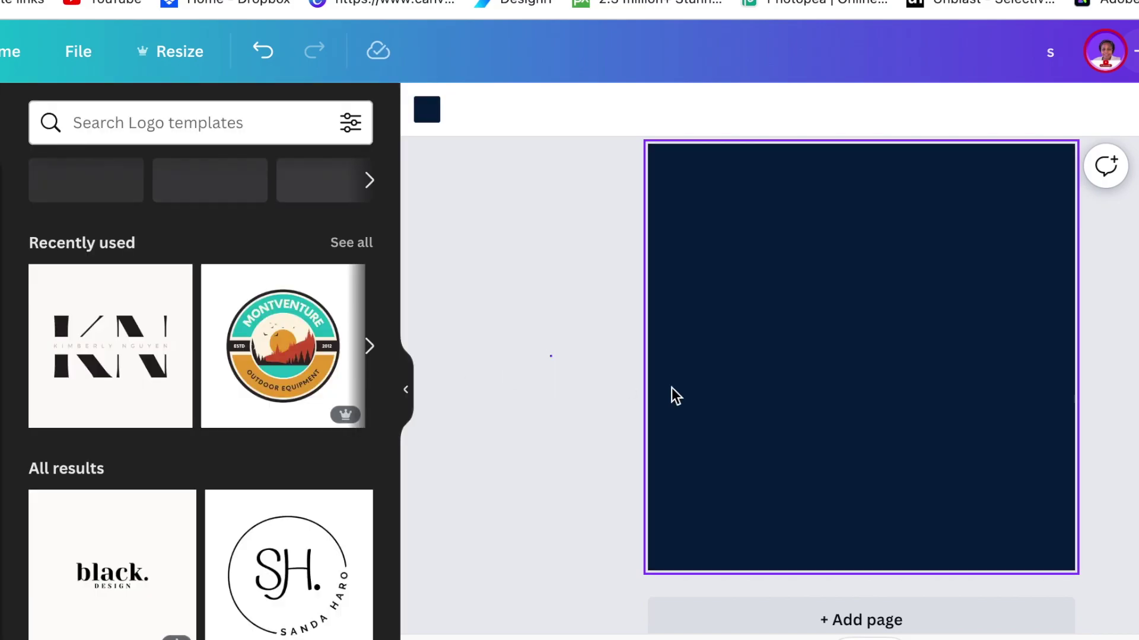
Add a text box reading "DK" on the navy page in the Playfair Display Black font.
{"action": "left_click", "coordinate": [614, 421]}
{"action": "key", "text": "t"}
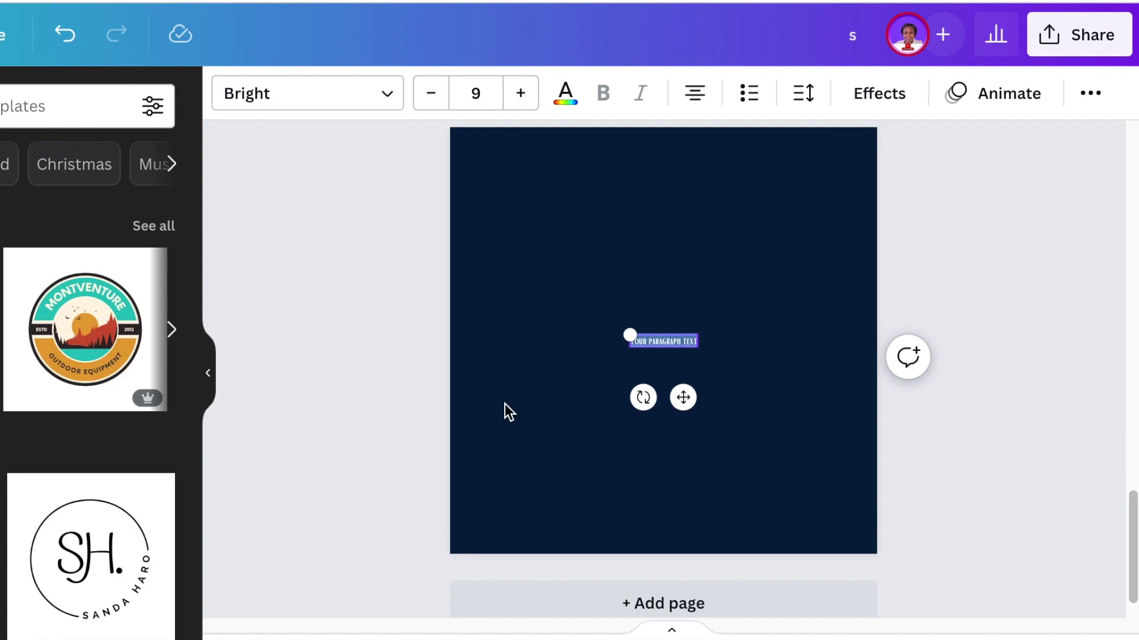
{"action": "key", "text": "BackSpace"}
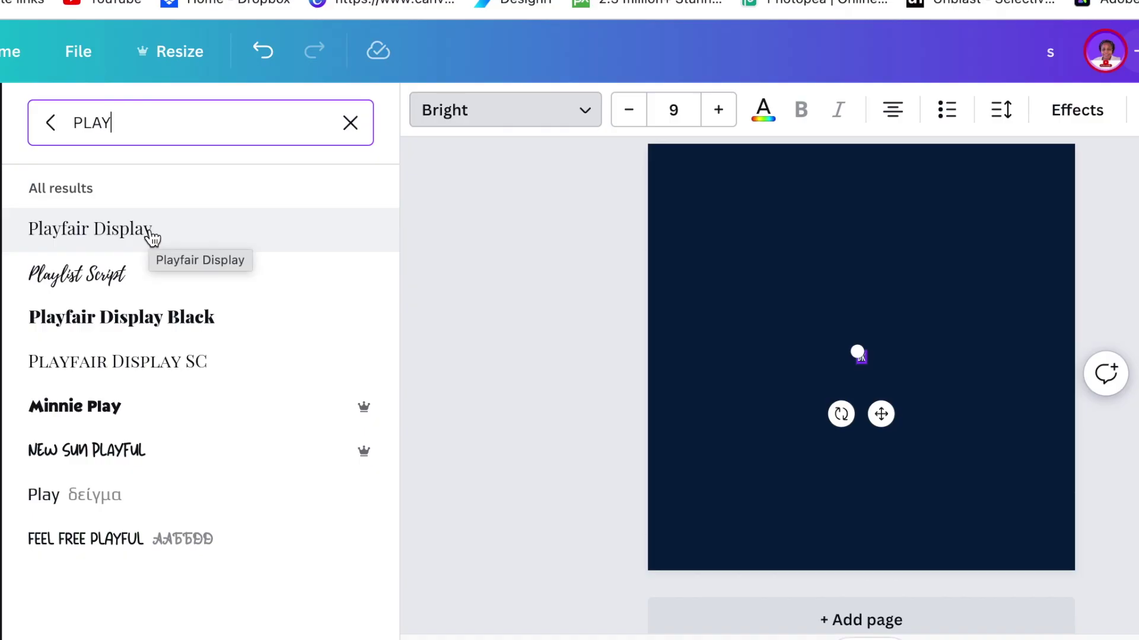
{"action": "left_click", "coordinate": [165, 322]}
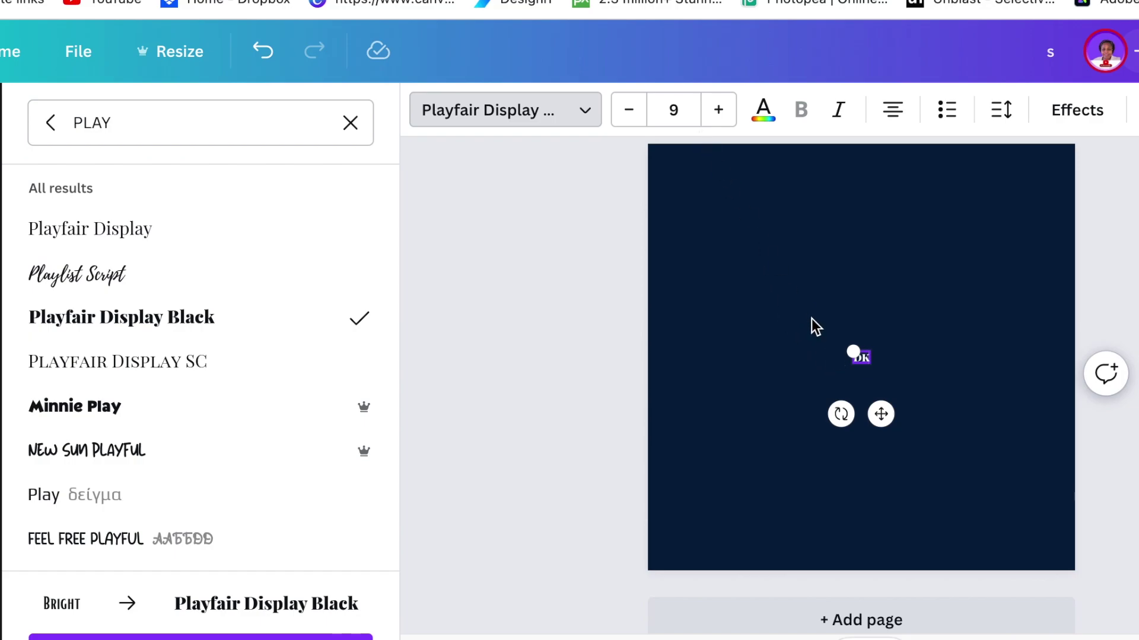
Set the DK text's font size to 200 and move it up toward the center of the page.
{"action": "left_click", "coordinate": [666, 111]}
{"action": "type", "text": "82"}
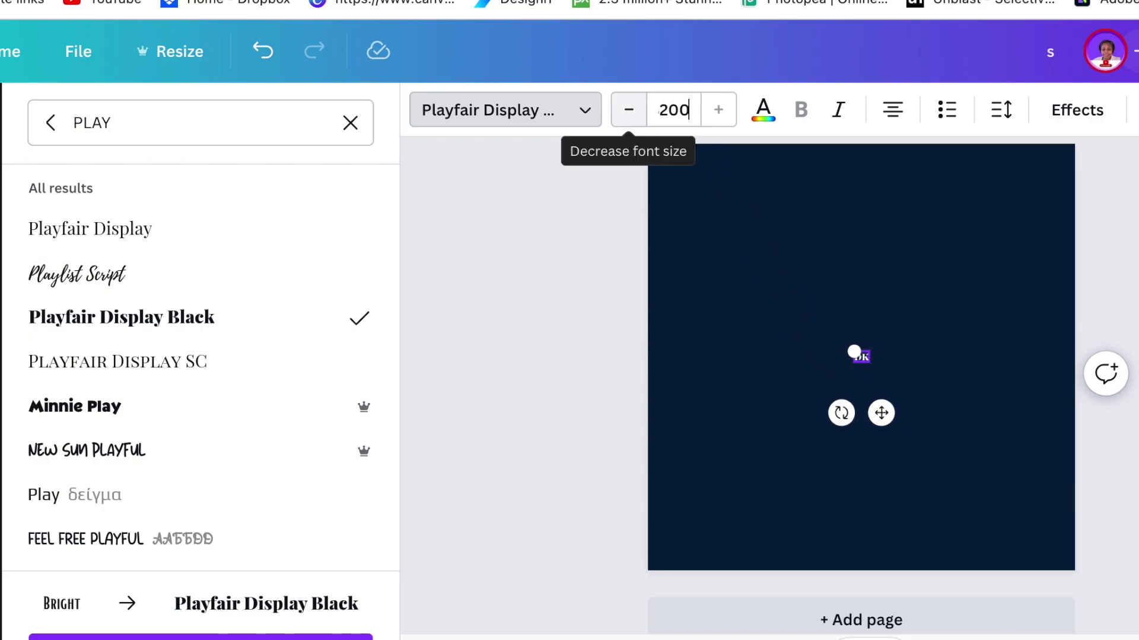
{"action": "type", "text": "200"}
{"action": "key", "text": "Return"}
{"action": "left_click", "coordinate": [1006, 490]}
{"action": "left_click_drag", "start_coordinate": [823, 511], "coordinate": [816, 359]}
Replace the DK text with "SK", enlarge it to size 231 and center it on the page.
{"action": "double_click", "coordinate": [815, 359]}
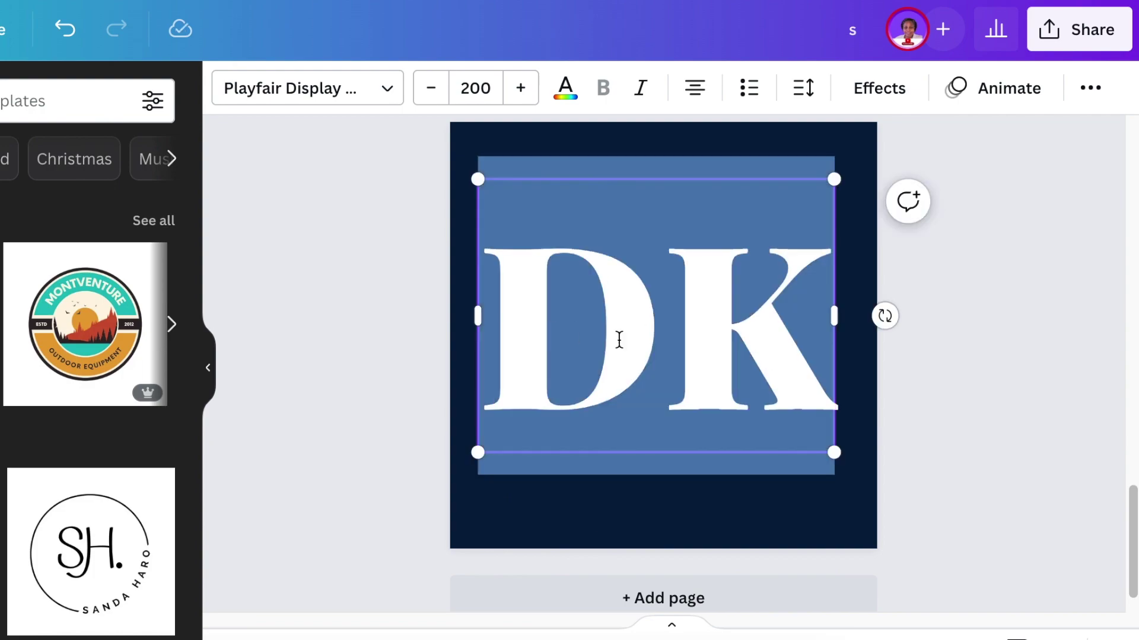
{"action": "type", "text": "SK"}
{"action": "left_click_drag", "start_coordinate": [1008, 471], "coordinate": [1046, 501]}
{"action": "left_click_drag", "start_coordinate": [698, 196], "coordinate": [681, 186]}
Recolor the large serif SK letters light blue.
{"action": "left_click", "coordinate": [565, 92]}
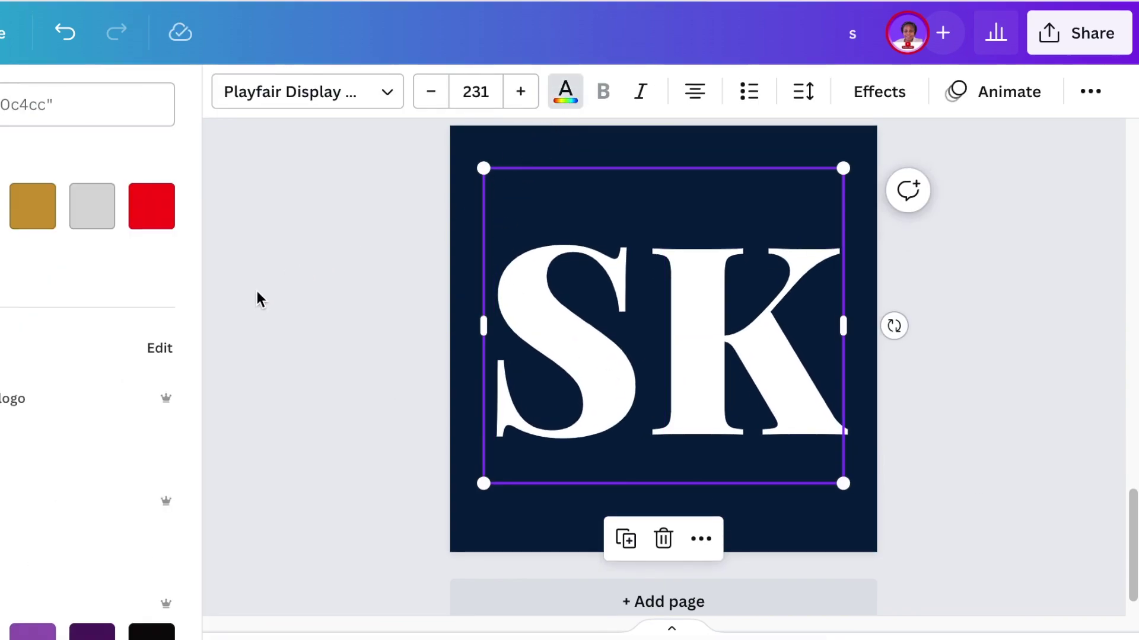
{"action": "scroll", "coordinate": [89, 356], "scroll_direction": "down", "scroll_amount": 5}
{"action": "scroll", "coordinate": [88, 604], "scroll_direction": "down", "scroll_amount": 5}
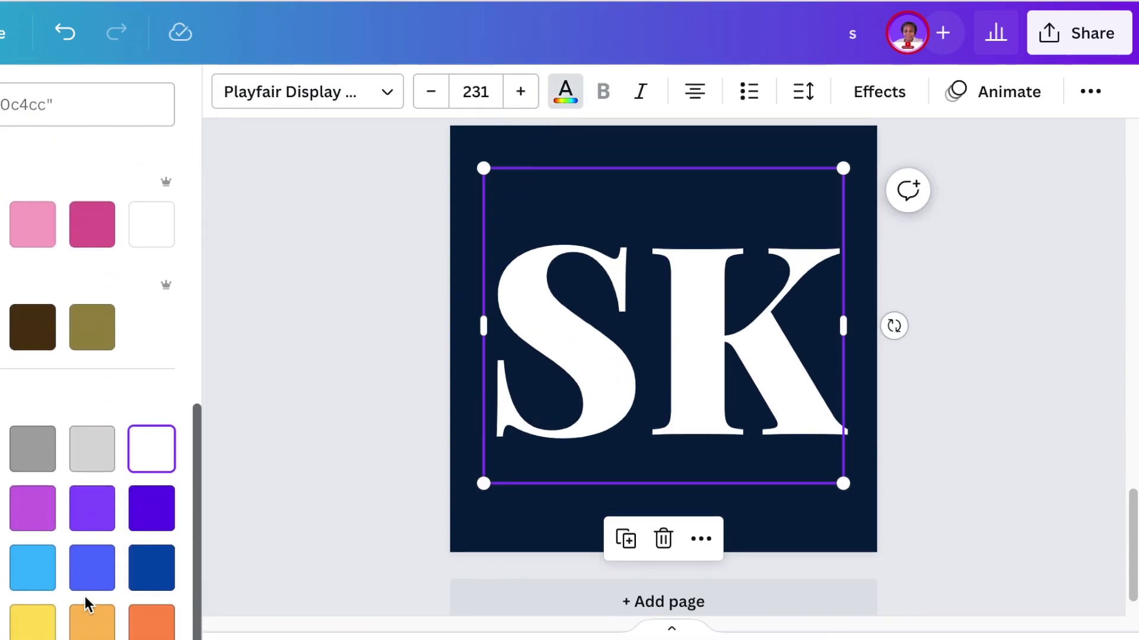
{"action": "left_click", "coordinate": [38, 585]}
{"action": "left_click", "coordinate": [335, 395]}
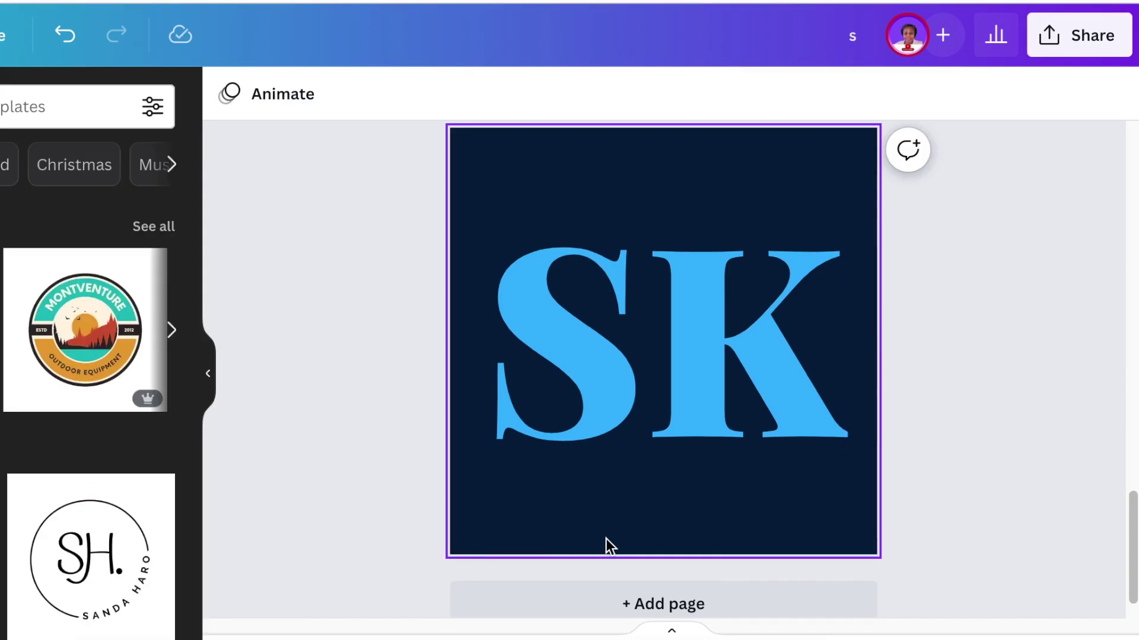
Add a rectangle shape over the middle of the blue SK letters and reduce its height to a flat bar.
{"action": "left_click", "coordinate": [584, 450]}
{"action": "left_click", "coordinate": [365, 439]}
{"action": "key", "text": "r"}
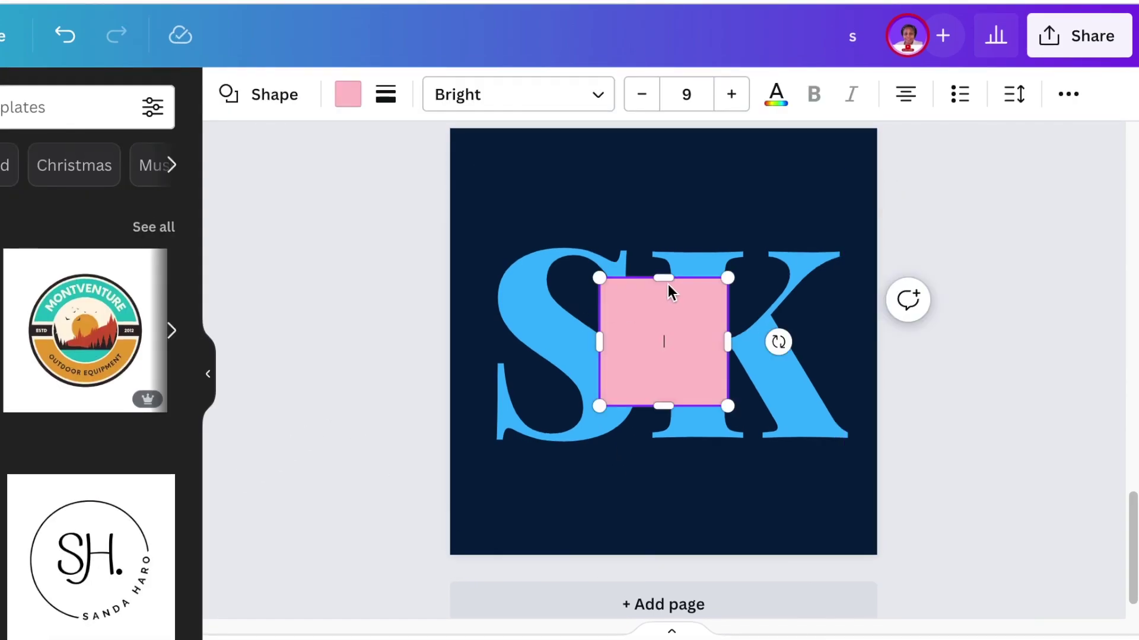
{"action": "left_click_drag", "start_coordinate": [665, 282], "coordinate": [666, 341]}
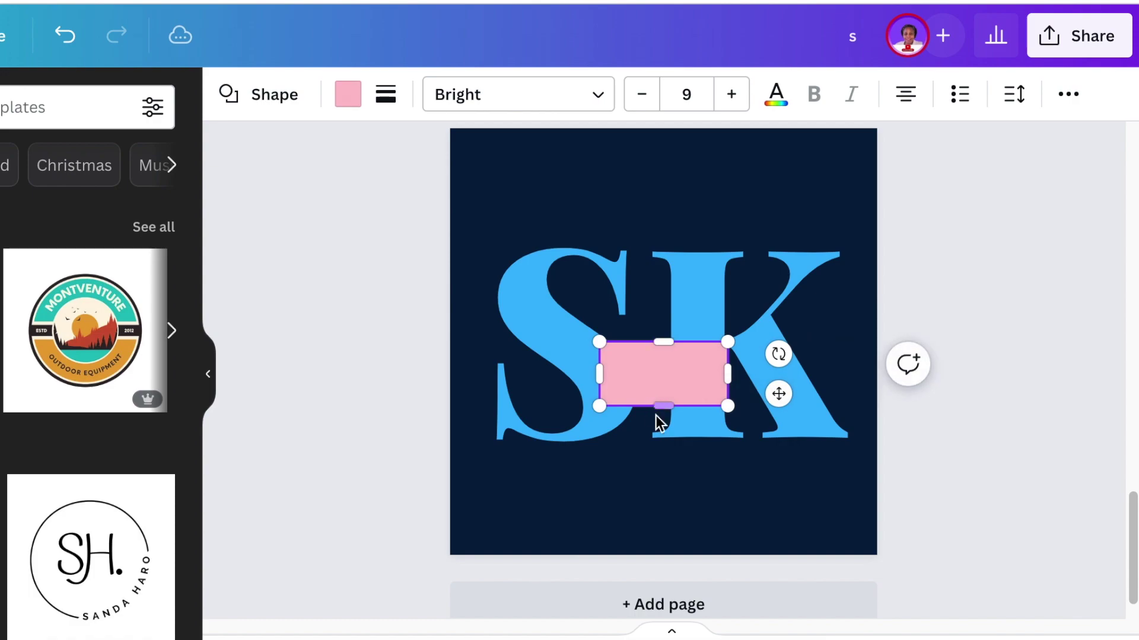
{"action": "left_click_drag", "start_coordinate": [663, 407], "coordinate": [663, 391]}
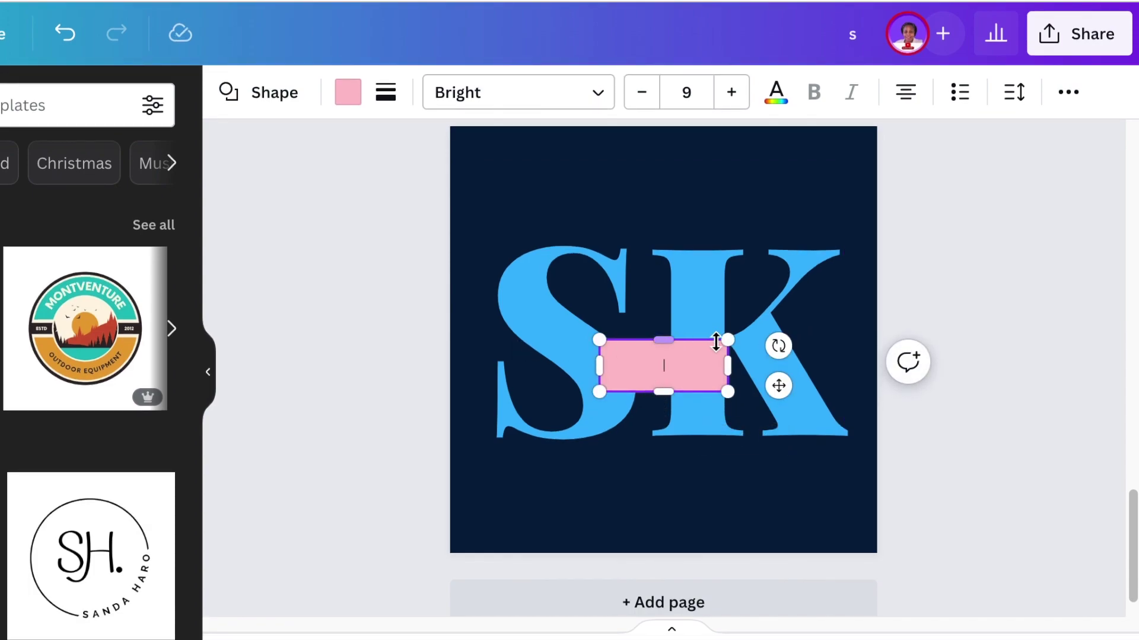
Fill the pink rectangle with the same navy as the page background.
{"action": "left_click", "coordinate": [347, 95]}
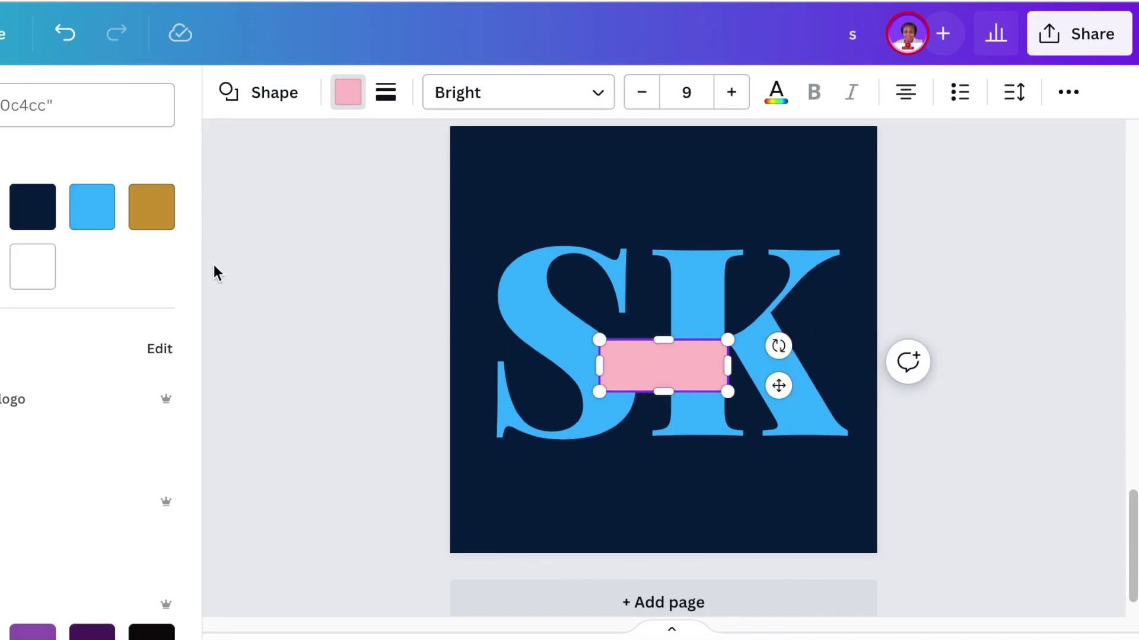
{"action": "left_click", "coordinate": [52, 224]}
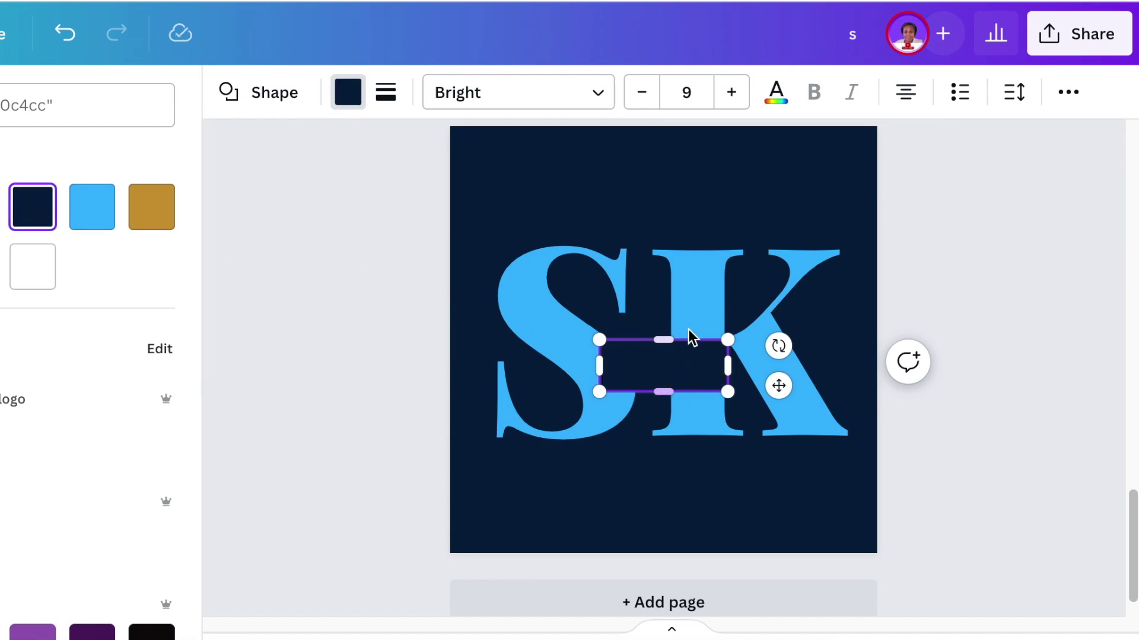
{"action": "left_click", "coordinate": [974, 451]}
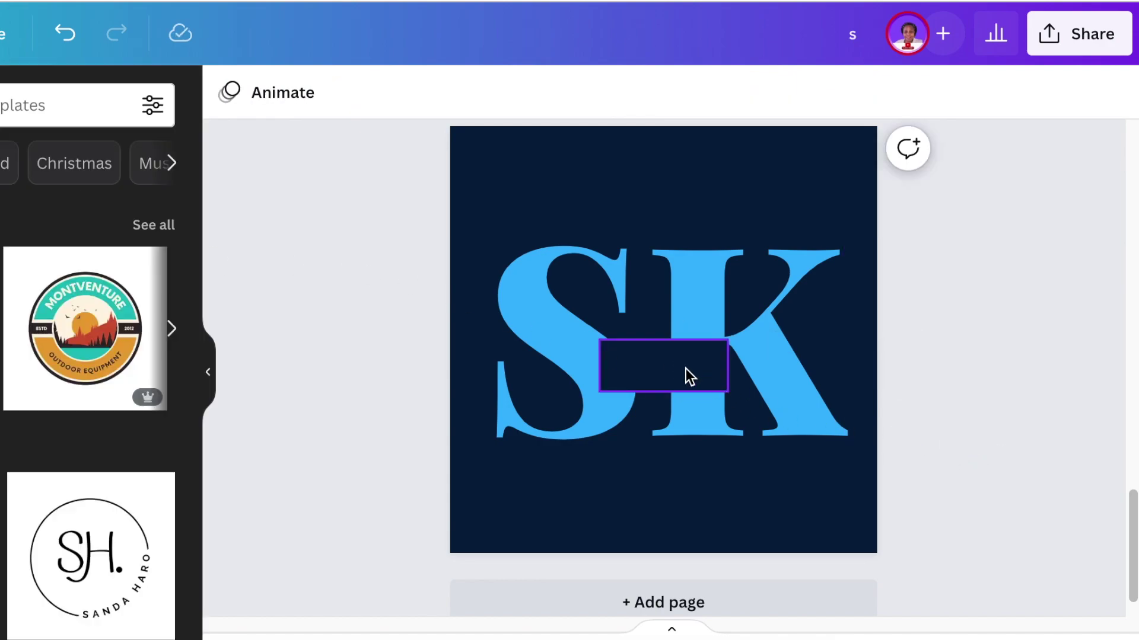
Move the navy bar over the S, slim it, and stretch it across both letters to cut a horizontal gap through SK.
{"action": "left_click_drag", "start_coordinate": [685, 369], "coordinate": [599, 350]}
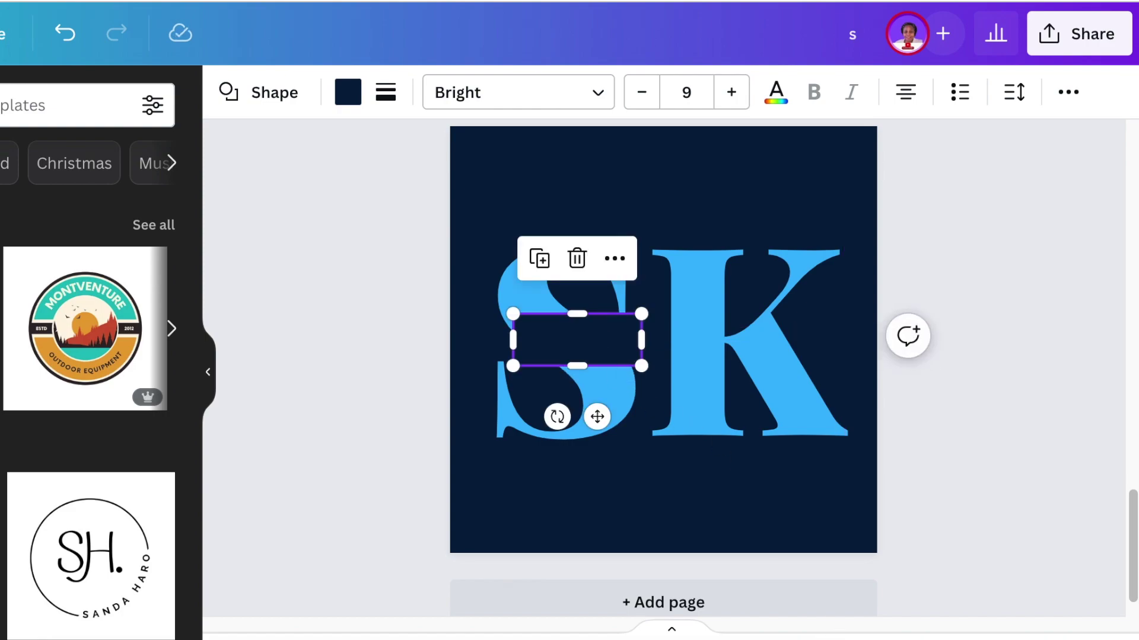
{"action": "scroll", "coordinate": [663, 339], "scroll_direction": "up", "scroll_amount": 5}
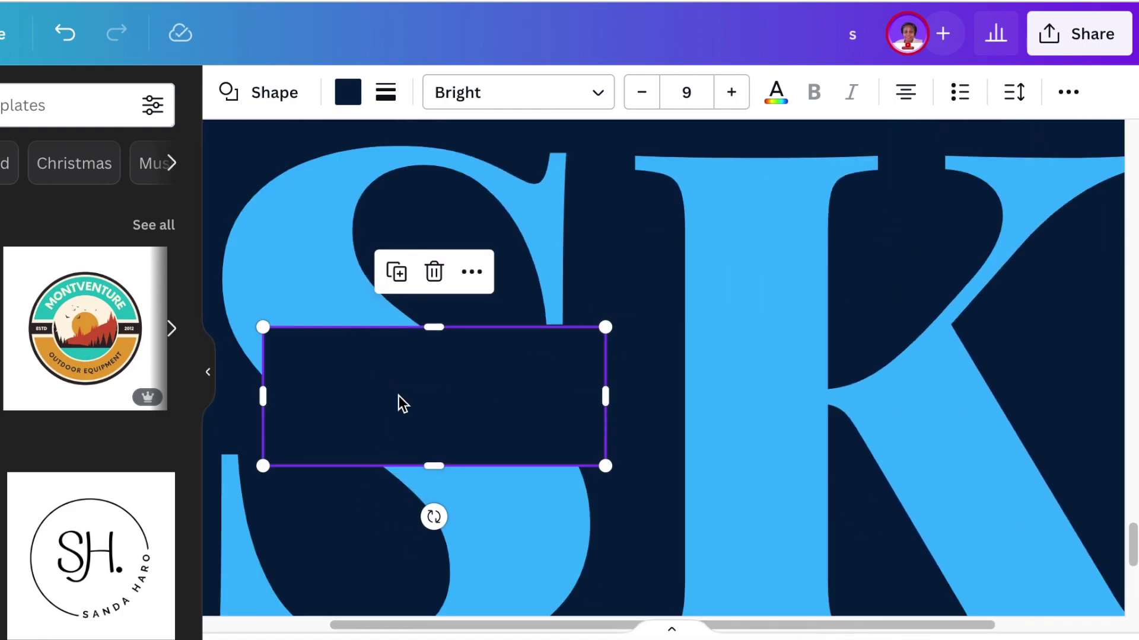
{"action": "left_click_drag", "start_coordinate": [431, 327], "coordinate": [432, 339]}
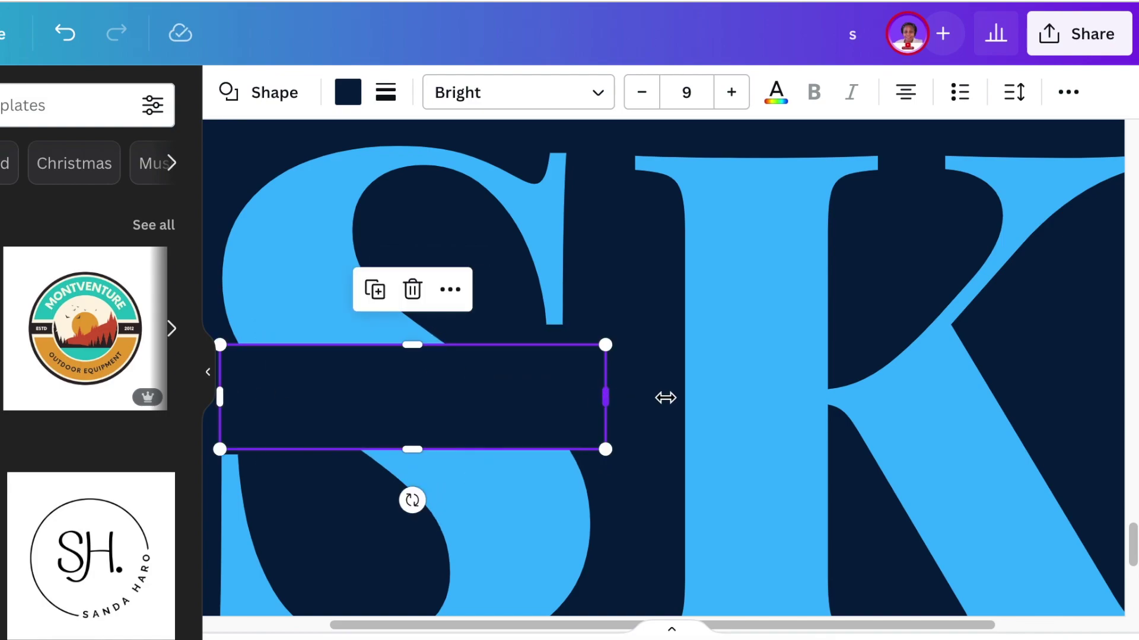
{"action": "left_click_drag", "start_coordinate": [665, 397], "coordinate": [1102, 397]}
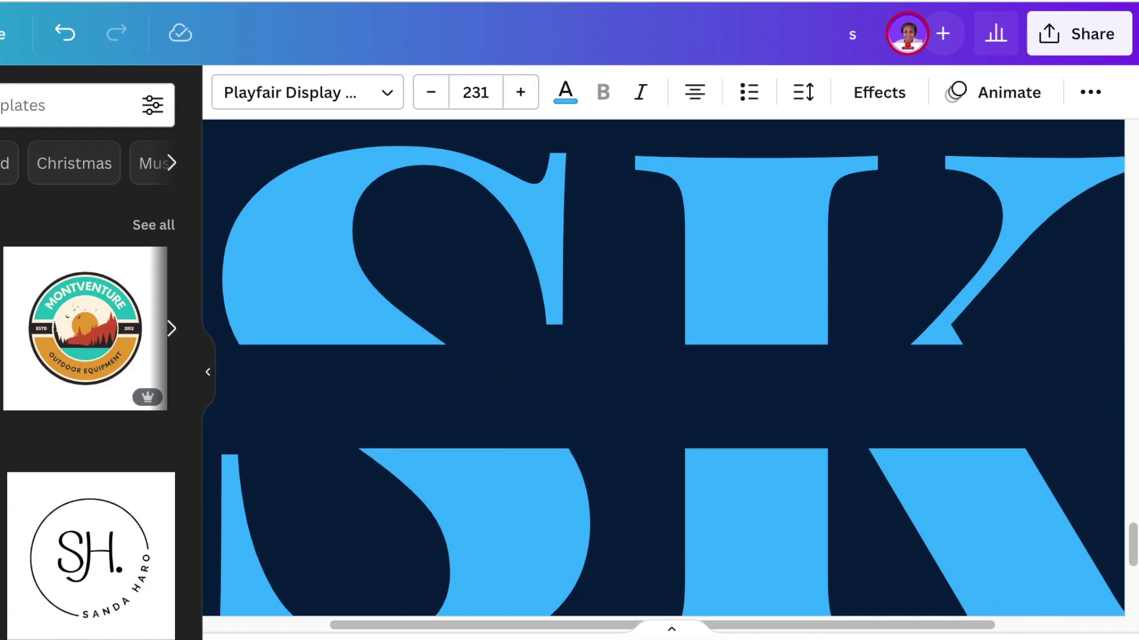
{"action": "scroll", "coordinate": [663, 367], "scroll_direction": "down", "scroll_amount": 5}
{"action": "left_click", "coordinate": [364, 492]}
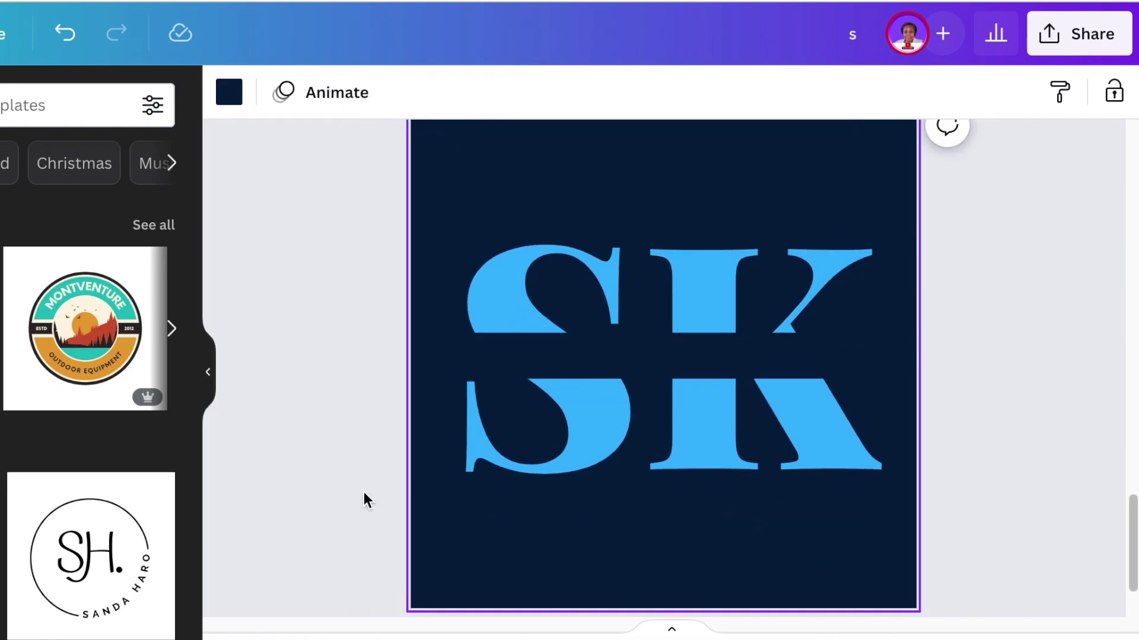
Add white MENTOR text in Playfair Display Black inside the horizontal gap through the blue SK letters.
{"action": "left_click", "coordinate": [361, 493]}
{"action": "key", "text": "t"}
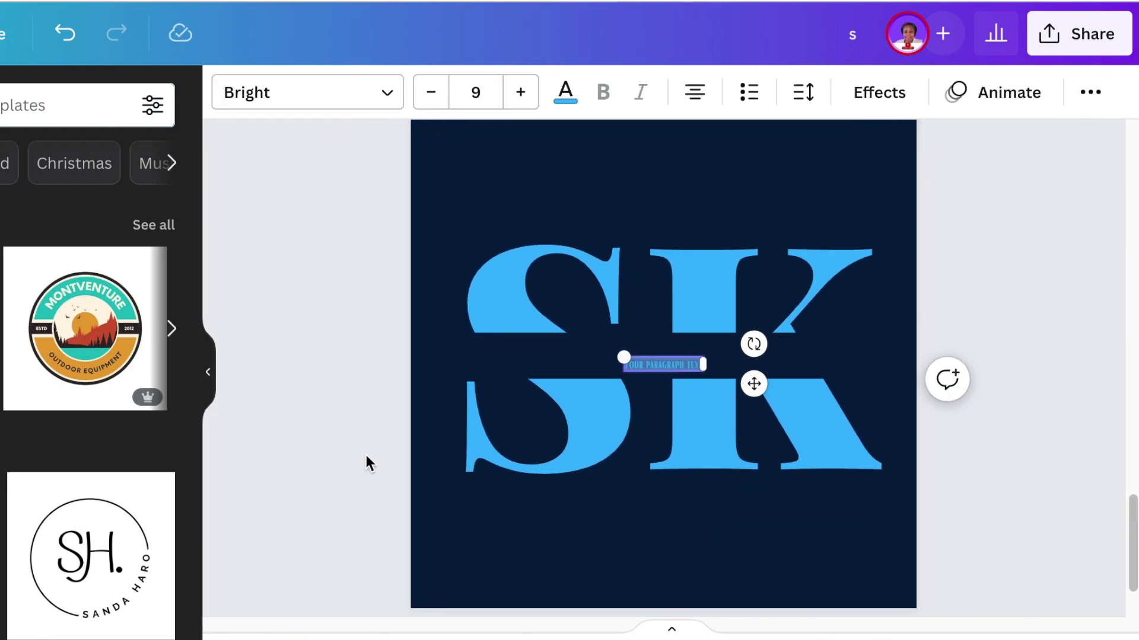
{"action": "left_click", "coordinate": [357, 106]}
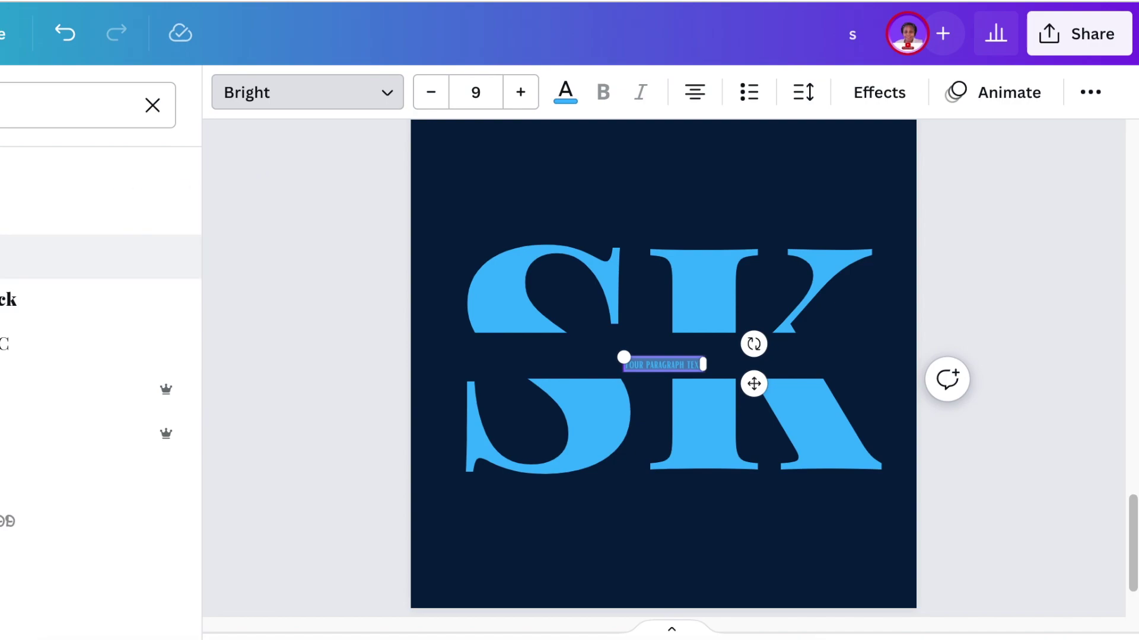
{"action": "left_click", "coordinate": [12, 300]}
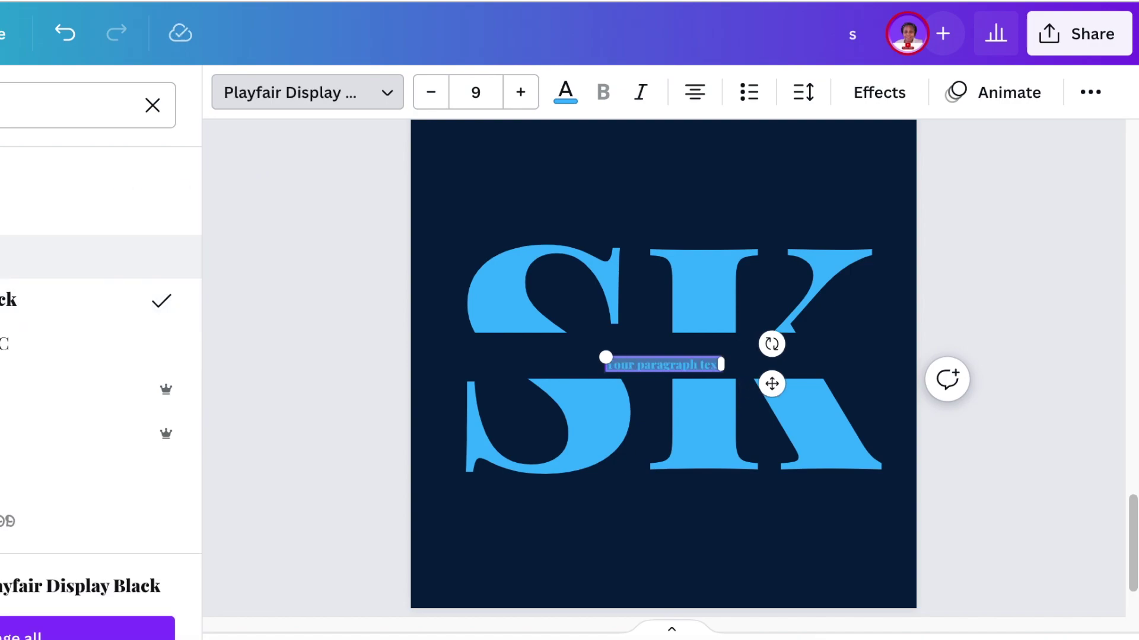
{"action": "left_click", "coordinate": [566, 92]}
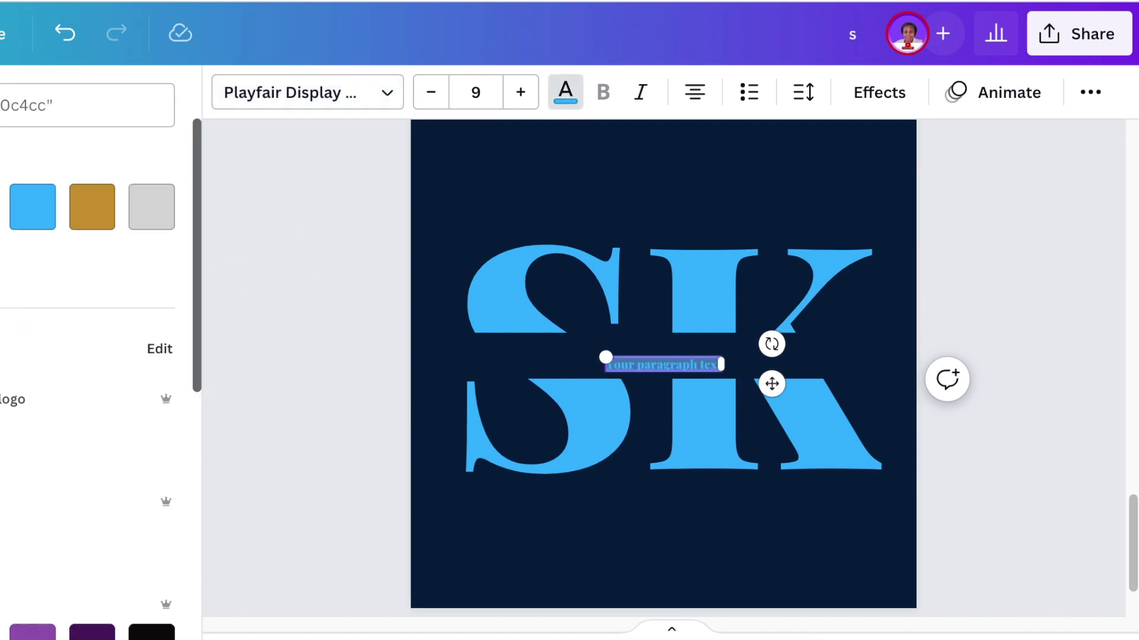
{"action": "left_click", "coordinate": [5, 267]}
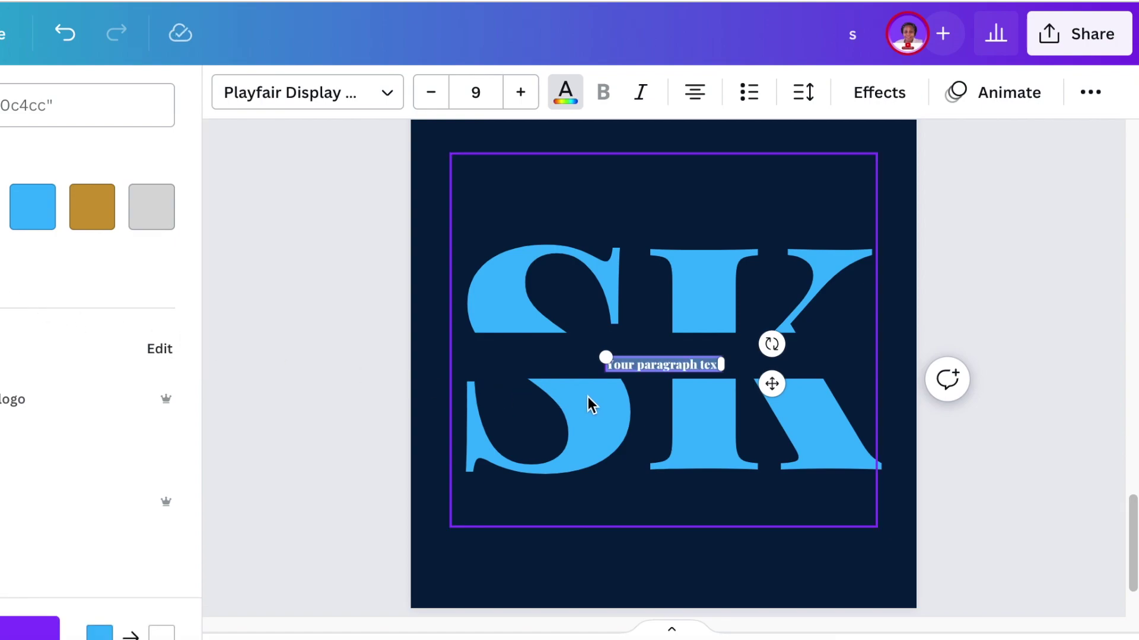
{"action": "type", "text": "MINTOR"}
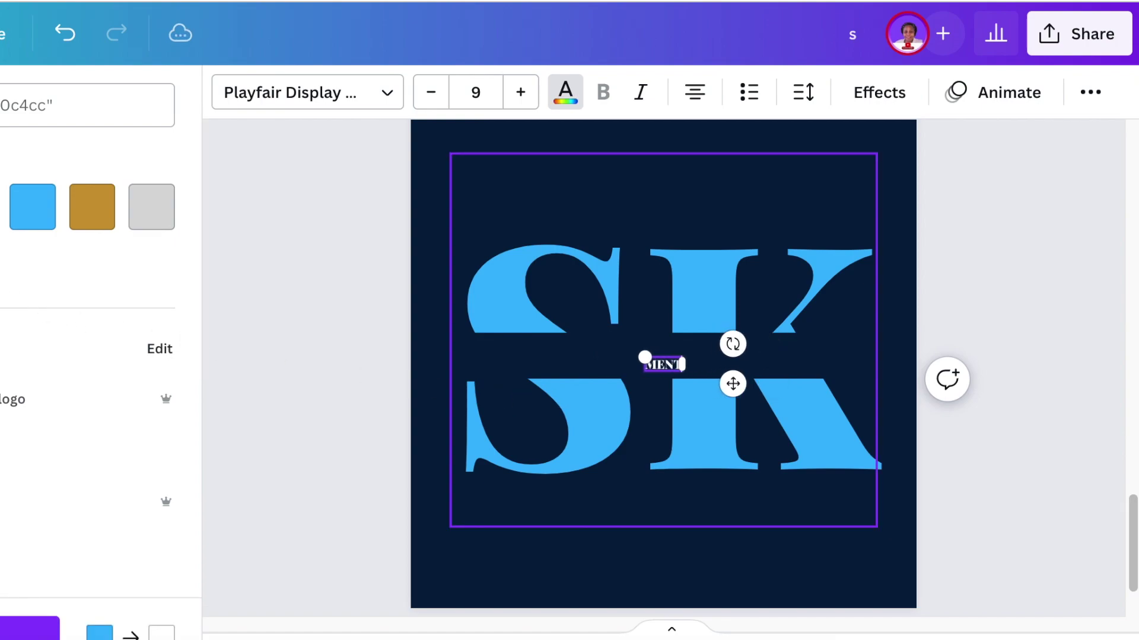
Restyle MENTOR in the small-caps Playfair Display font at size 38.6 with letter spacing 467, filling the gap in SK.
{"action": "left_click", "coordinate": [476, 92]}
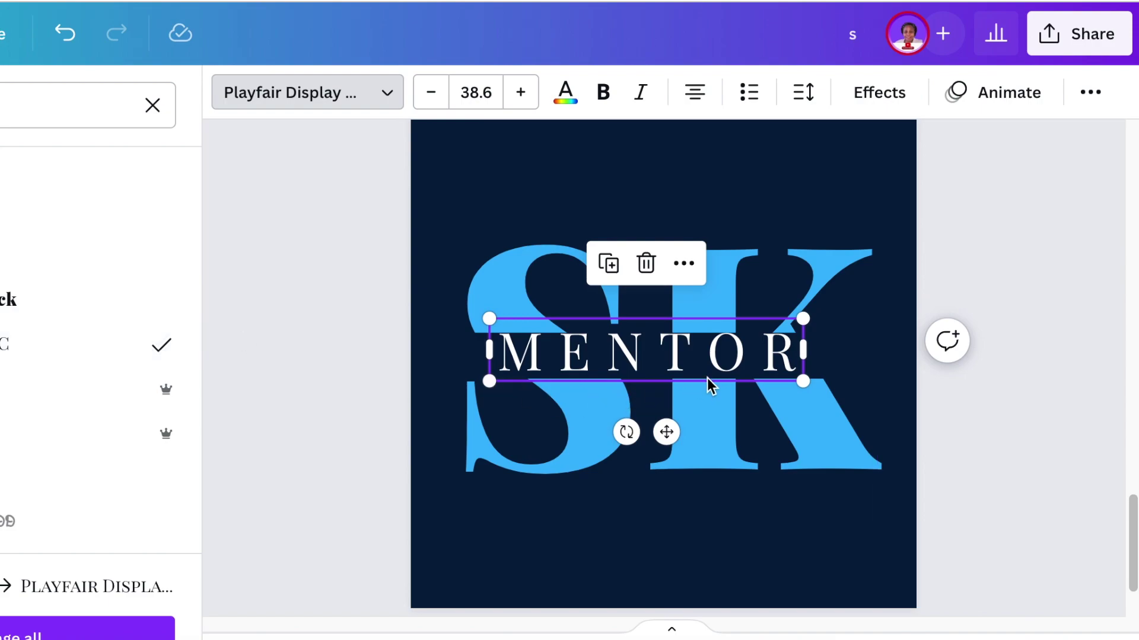
{"action": "left_click", "coordinate": [1008, 487]}
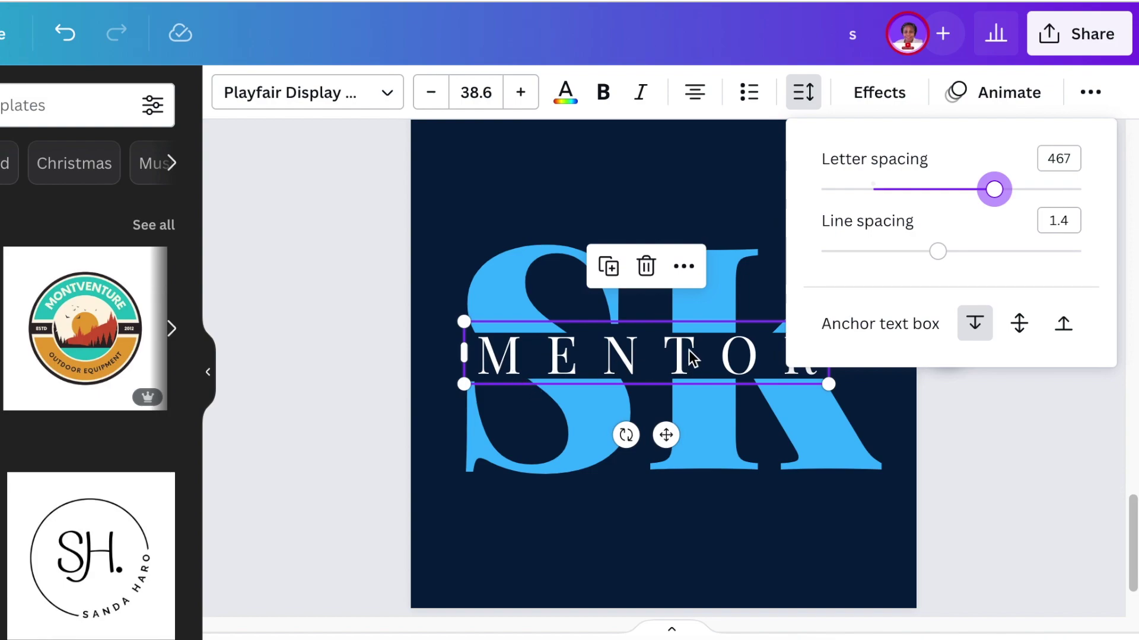
{"action": "left_click", "coordinate": [1034, 473]}
{"action": "left_click", "coordinate": [1034, 473]}
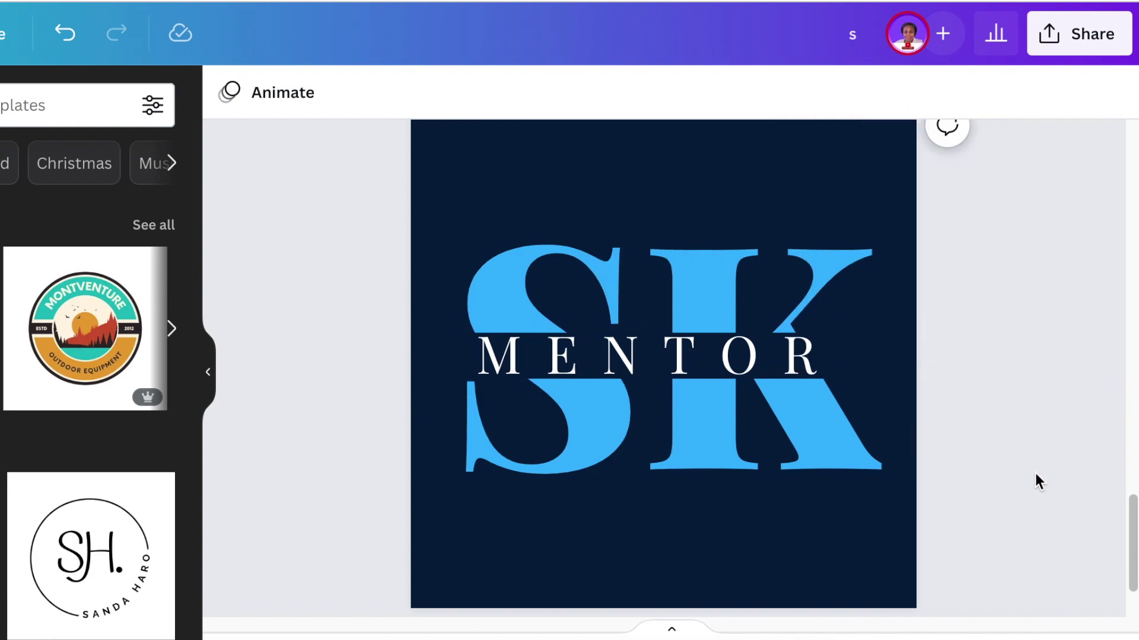
Add a new page after the blue SK logo and give it a dark brown background.
{"action": "scroll", "coordinate": [1034, 473], "scroll_direction": "down", "scroll_amount": 2}
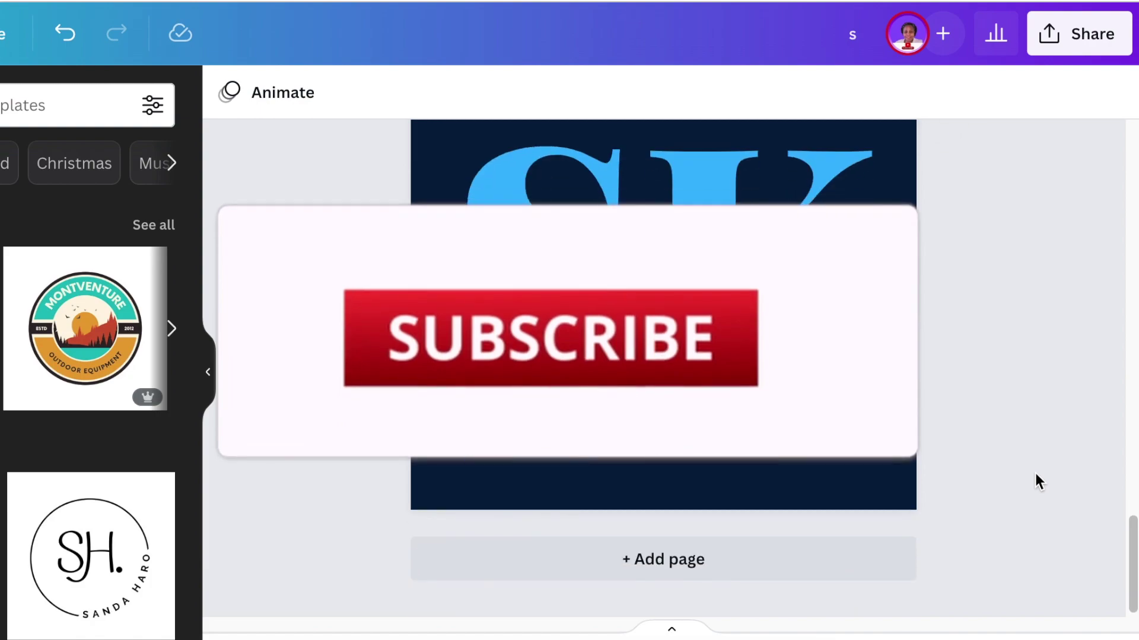
{"action": "left_click", "coordinate": [559, 485]}
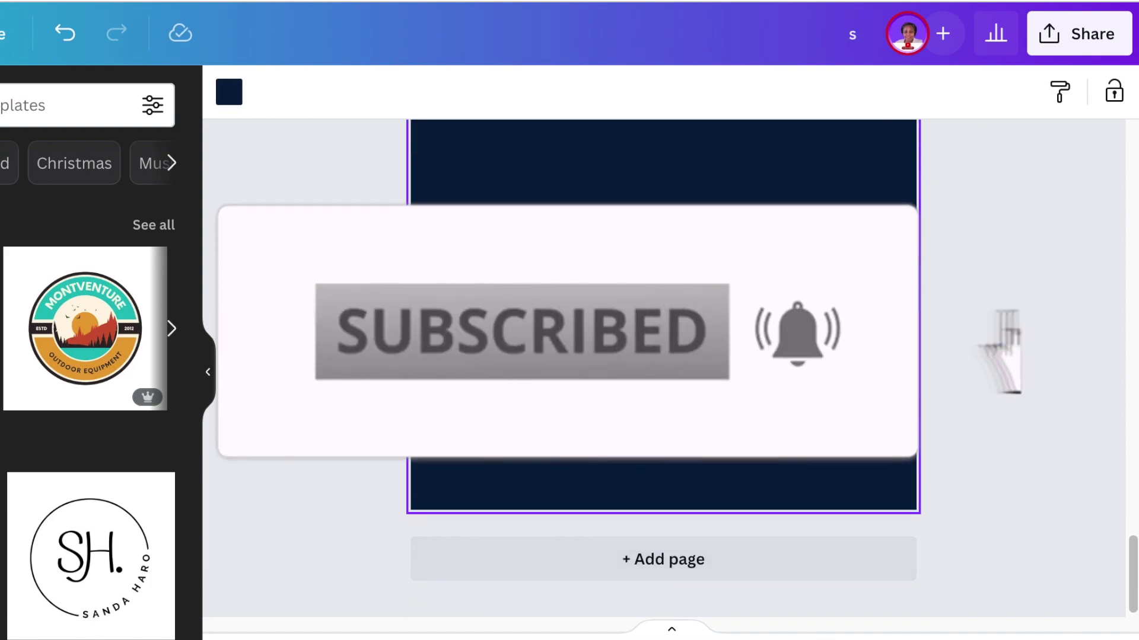
{"action": "scroll", "coordinate": [563, 415], "scroll_direction": "up", "scroll_amount": 1}
{"action": "scroll", "coordinate": [563, 415], "scroll_direction": "up", "scroll_amount": 1}
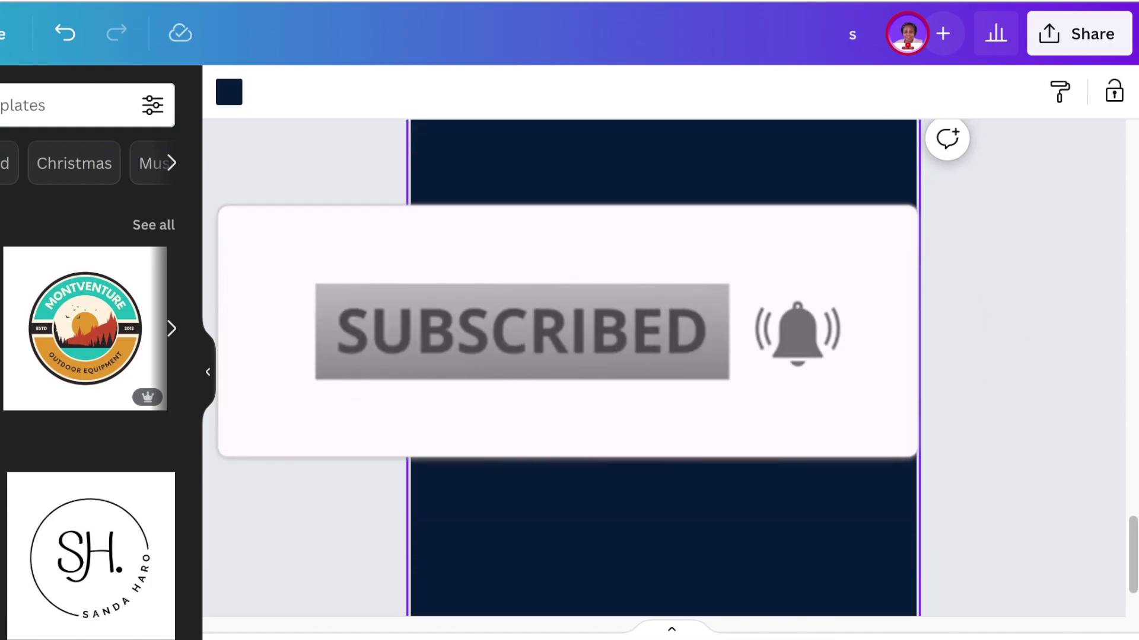
{"action": "left_click", "coordinate": [243, 96]}
{"action": "scroll", "coordinate": [62, 379], "scroll_direction": "down", "scroll_amount": 5}
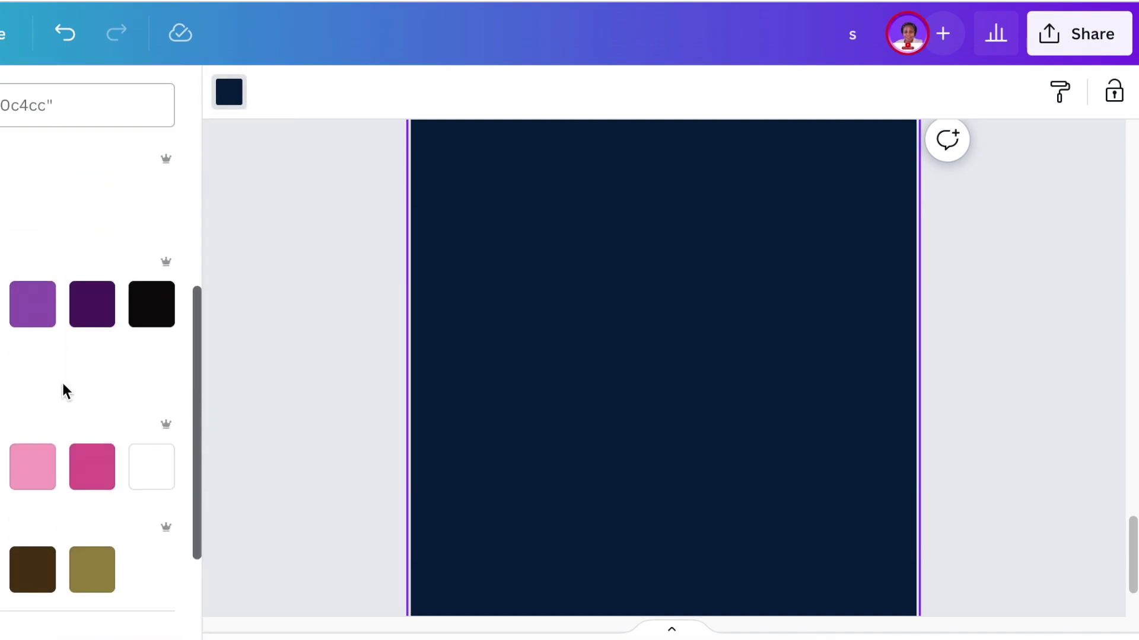
{"action": "left_click", "coordinate": [36, 374]}
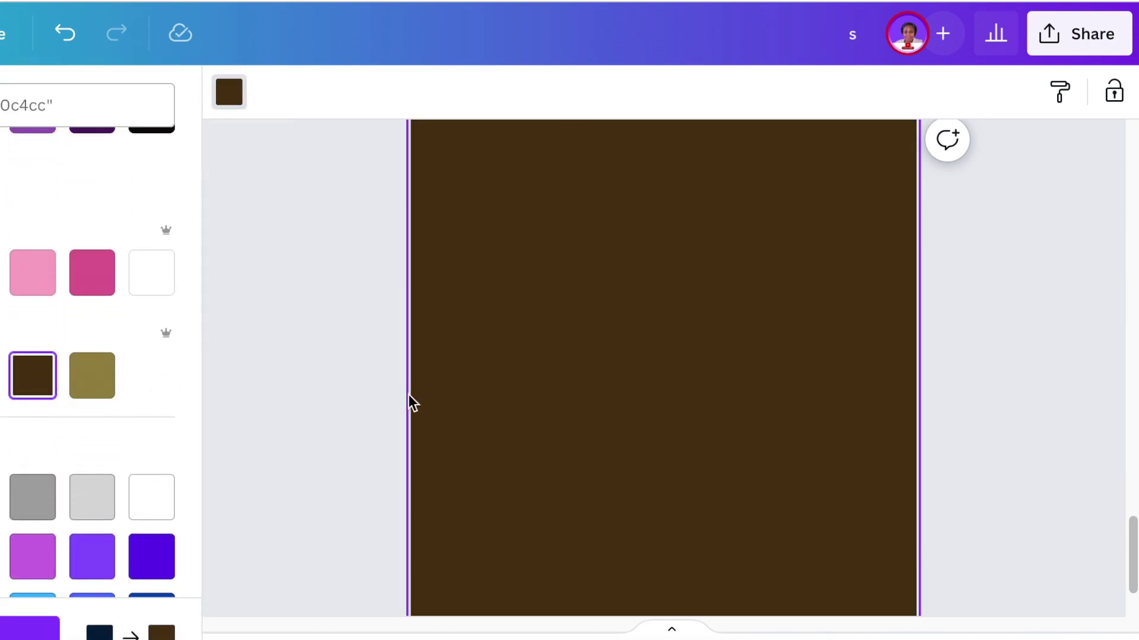
{"action": "left_click", "coordinate": [364, 395]}
Add a white letter S in Hatton Bold to the brown page and enlarge it to size 234.
{"action": "scroll", "coordinate": [584, 446], "scroll_direction": "up", "scroll_amount": 1}
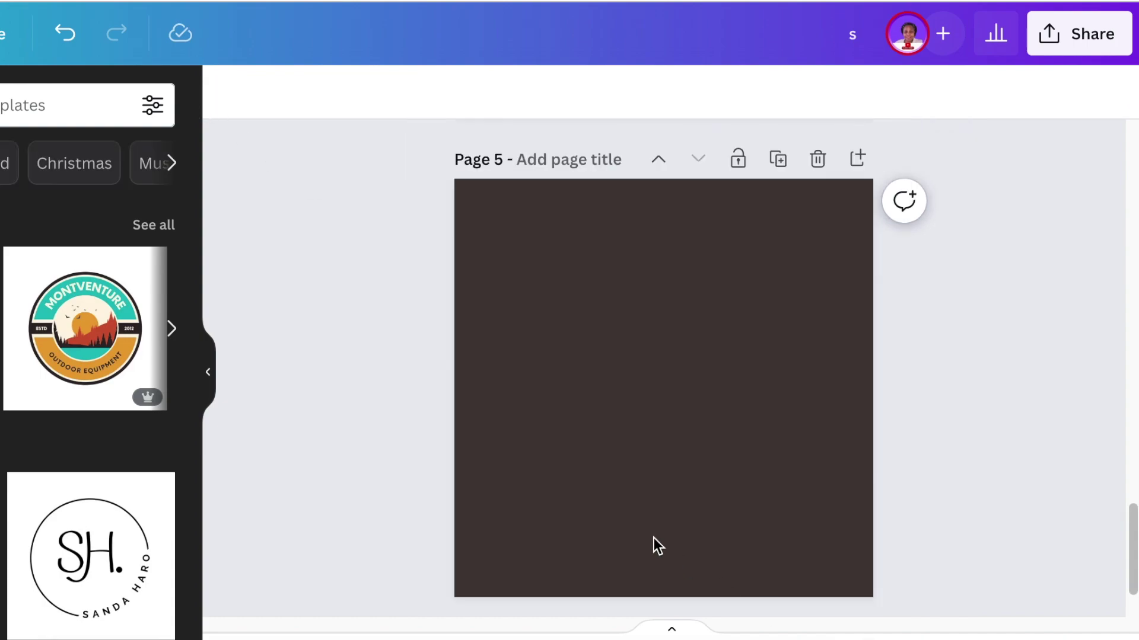
{"action": "left_click", "coordinate": [612, 500]}
{"action": "key", "text": "t"}
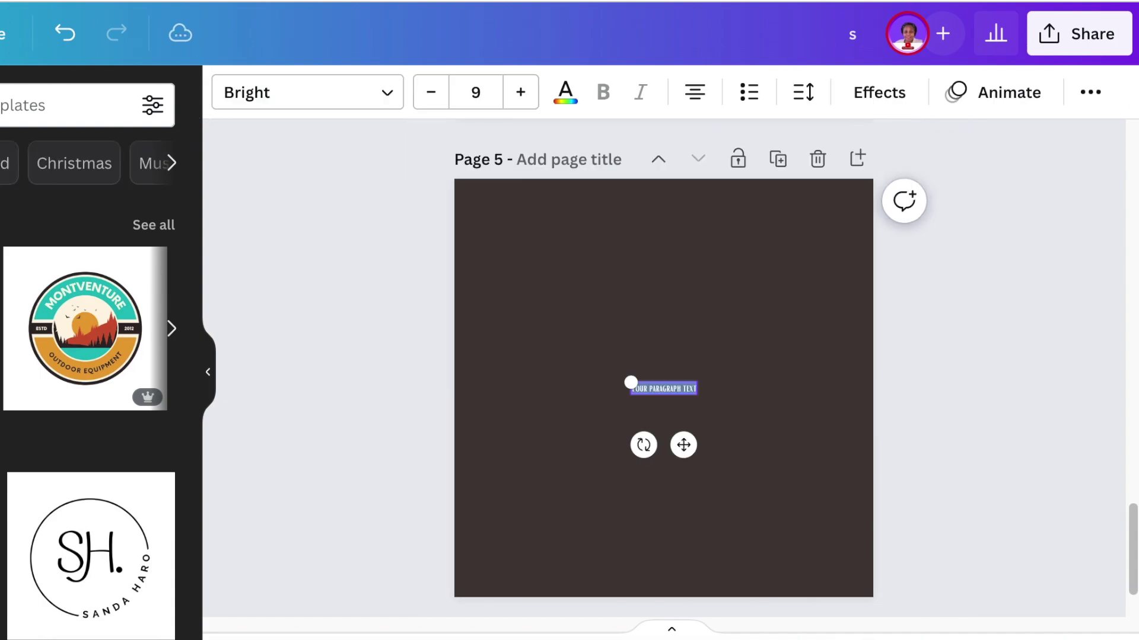
{"action": "left_click", "coordinate": [347, 101]}
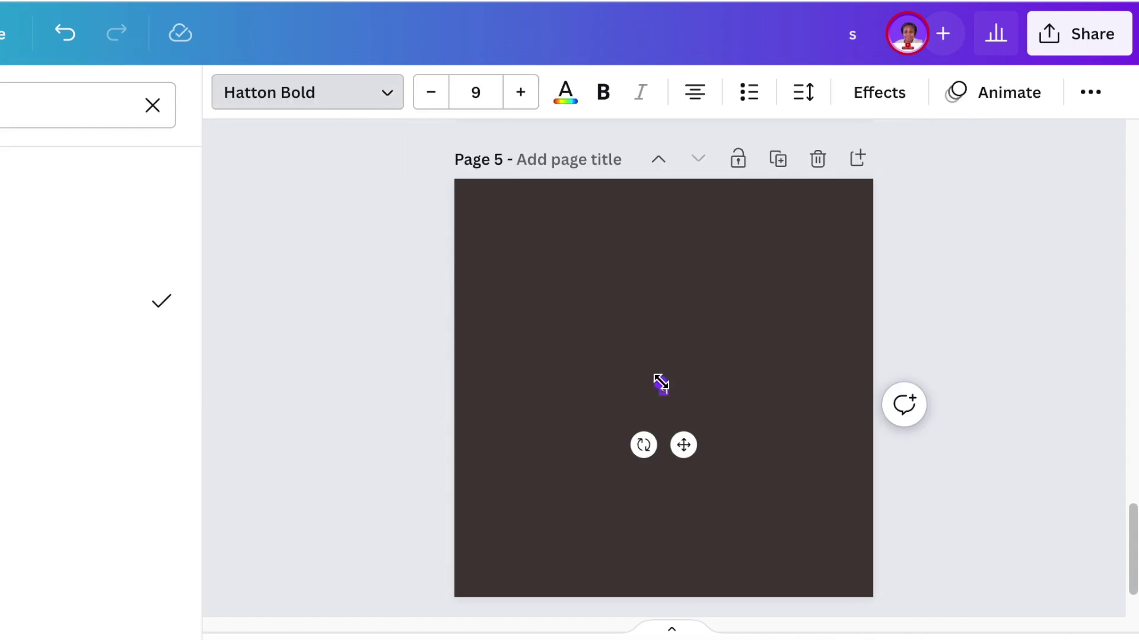
{"action": "left_click_drag", "start_coordinate": [661, 384], "coordinate": [455, 305]}
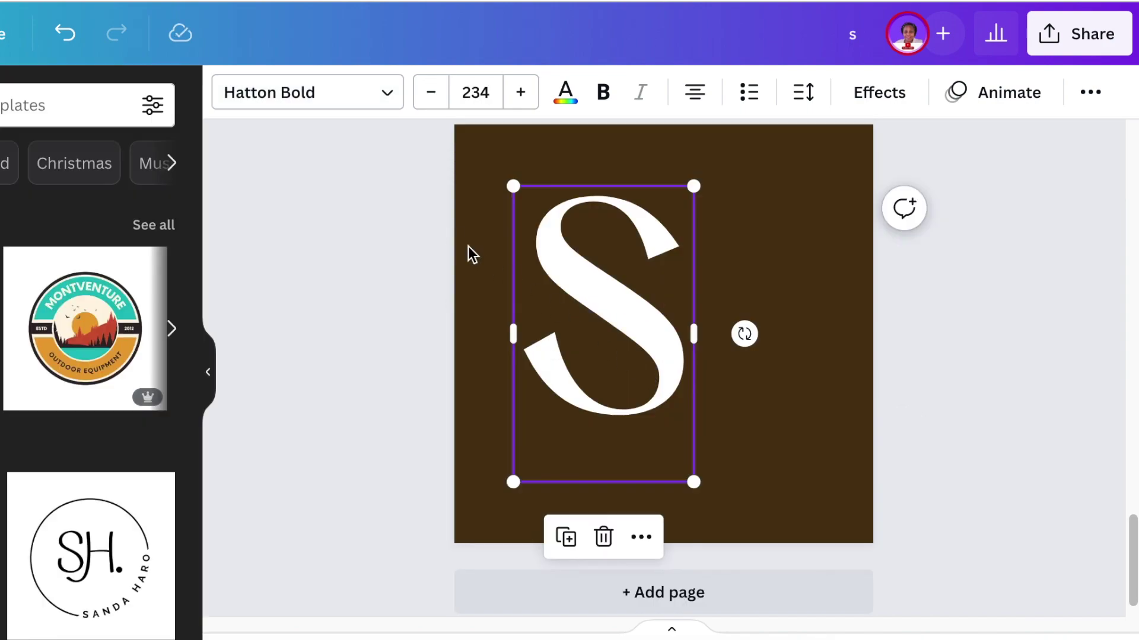
Duplicate the S as a K and arrange the overlapping pair on the page with the K set lower beside the S.
{"action": "left_click", "coordinate": [568, 538]}
{"action": "double_click", "coordinate": [635, 406]}
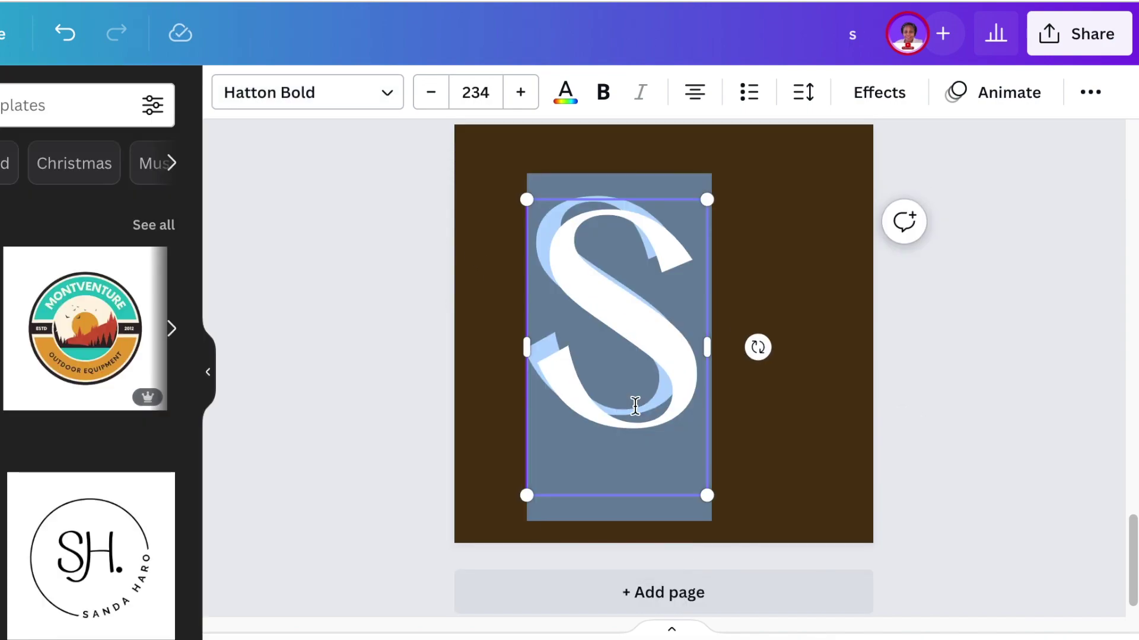
{"action": "type", "text": "K"}
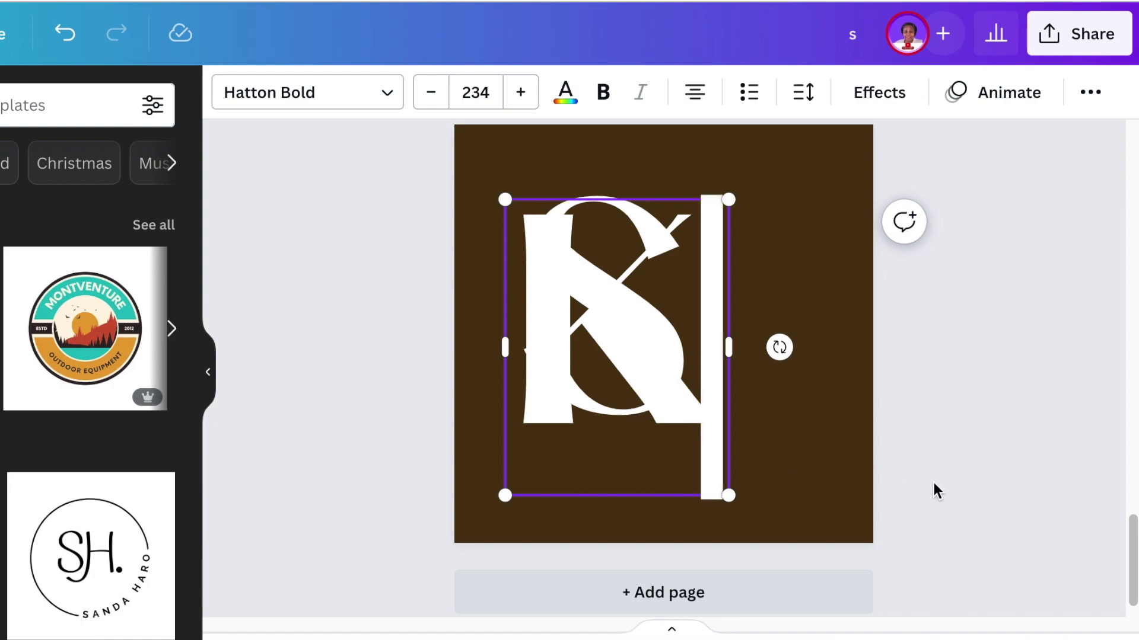
{"action": "left_click", "coordinate": [935, 491]}
{"action": "left_click_drag", "start_coordinate": [660, 430], "coordinate": [783, 463]}
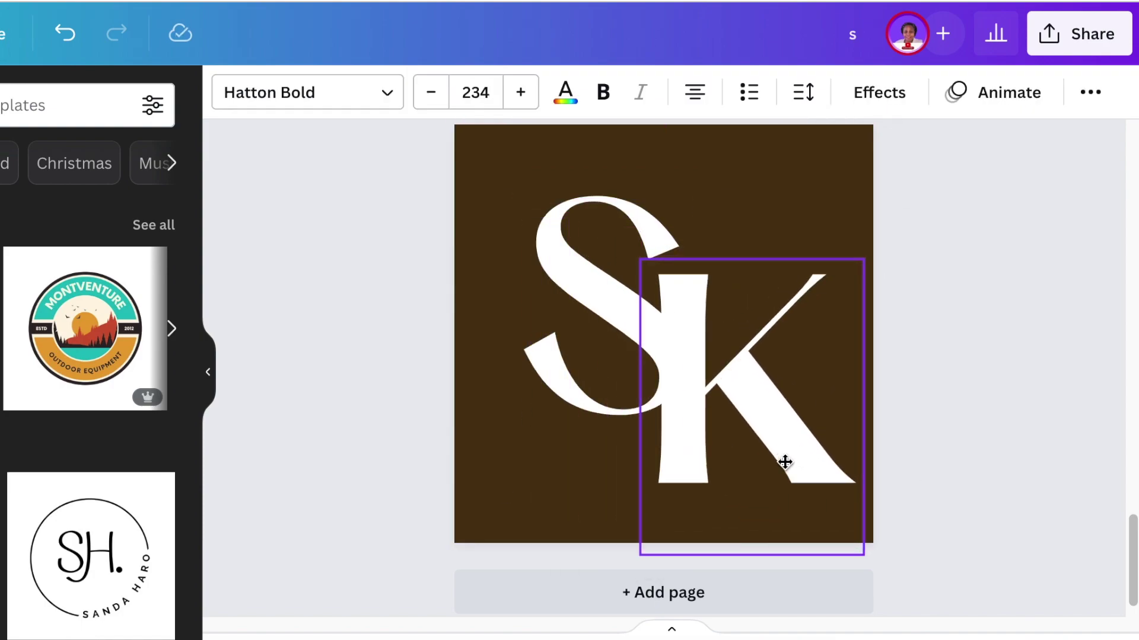
{"action": "left_click_drag", "start_coordinate": [326, 337], "coordinate": [762, 418]}
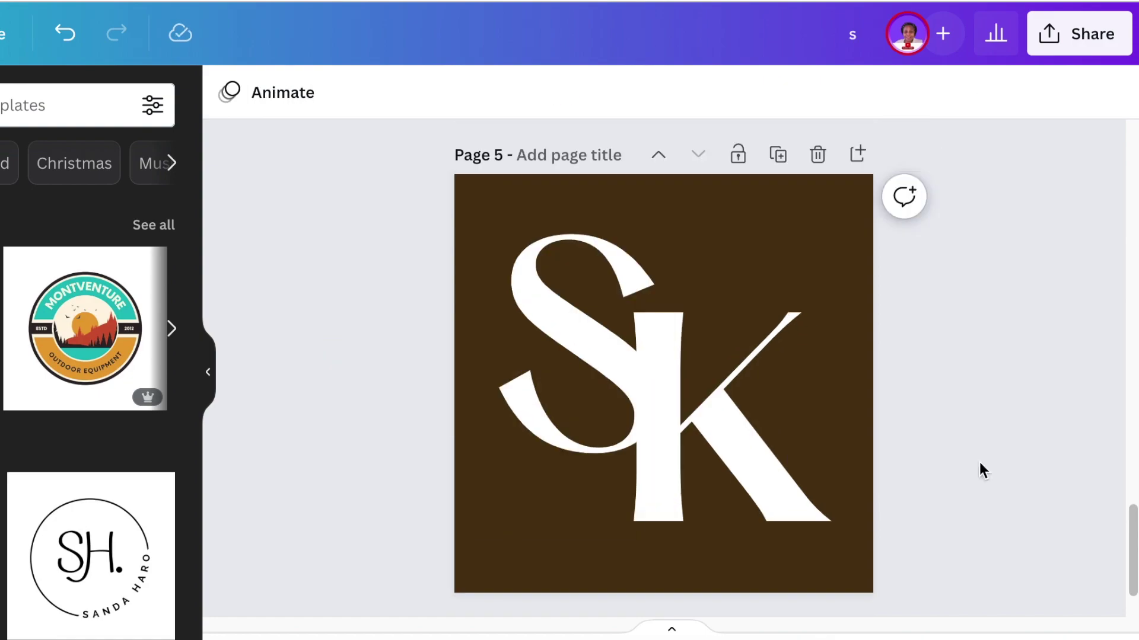
Add white MENTOR text in the Hatton font to the brown page and enlarge it to size 26.5.
{"action": "key", "text": "t"}
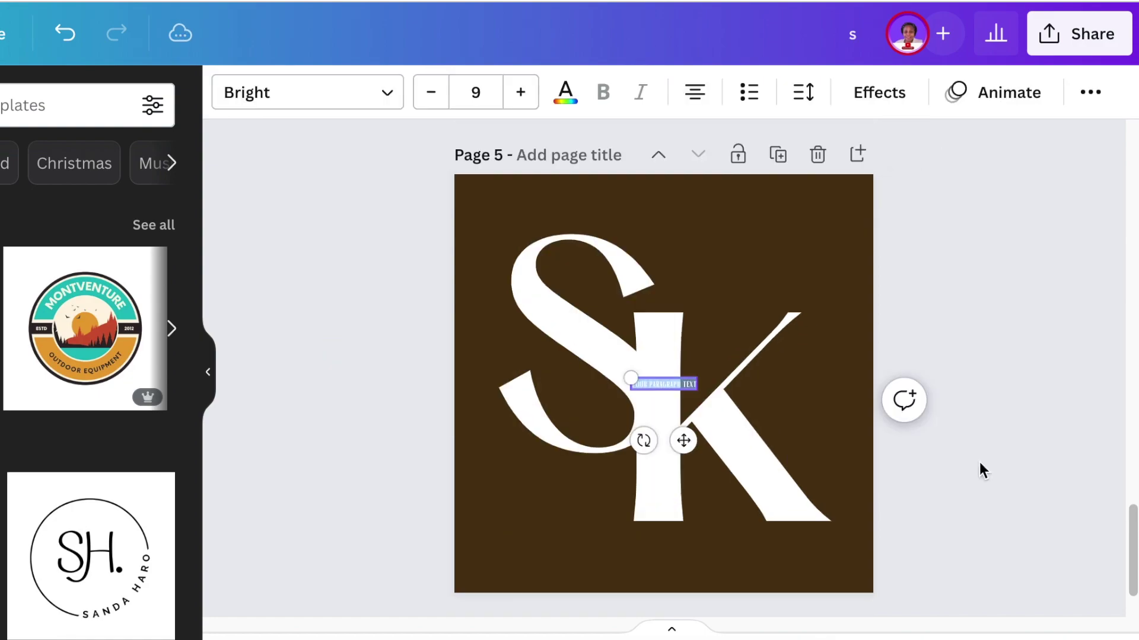
{"action": "left_click", "coordinate": [385, 104]}
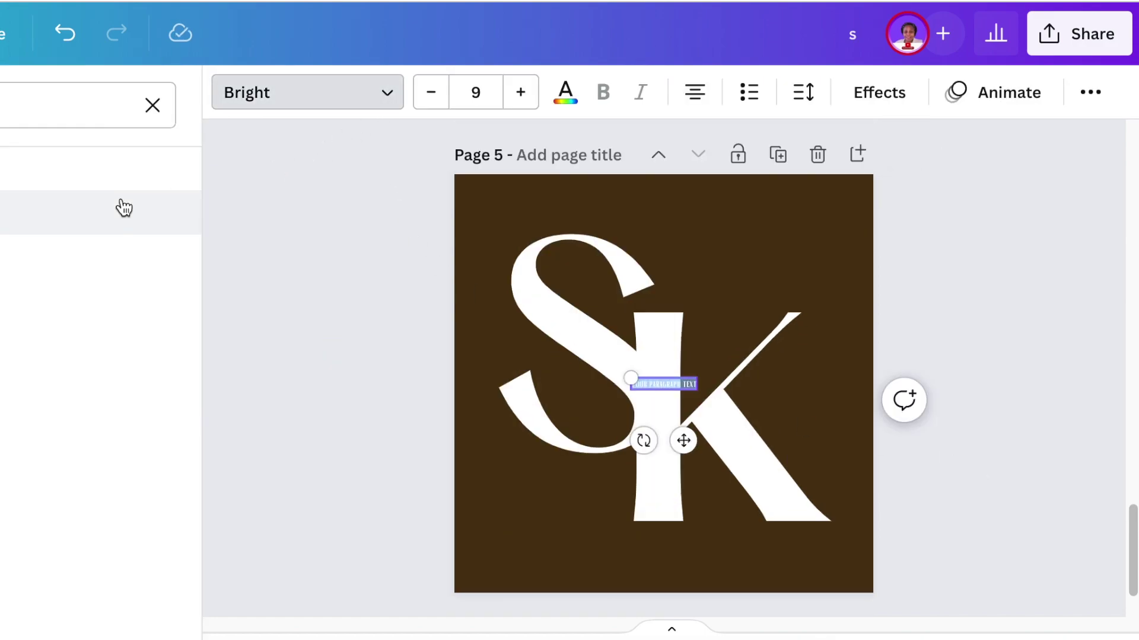
{"action": "left_click", "coordinate": [89, 212]}
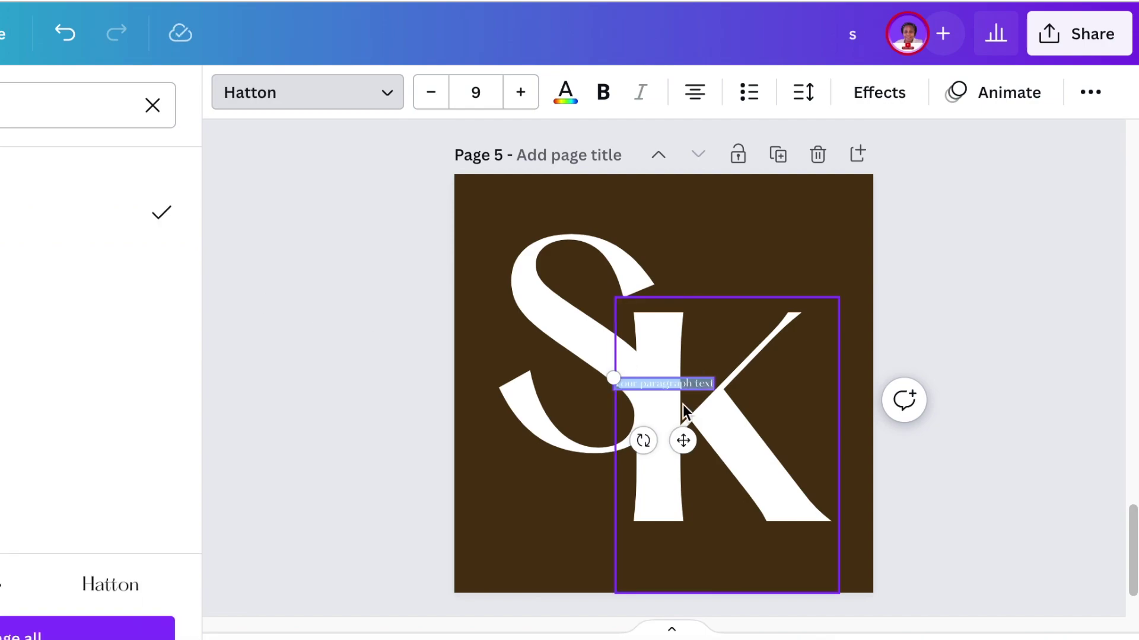
{"action": "key", "text": "BackSpace"}
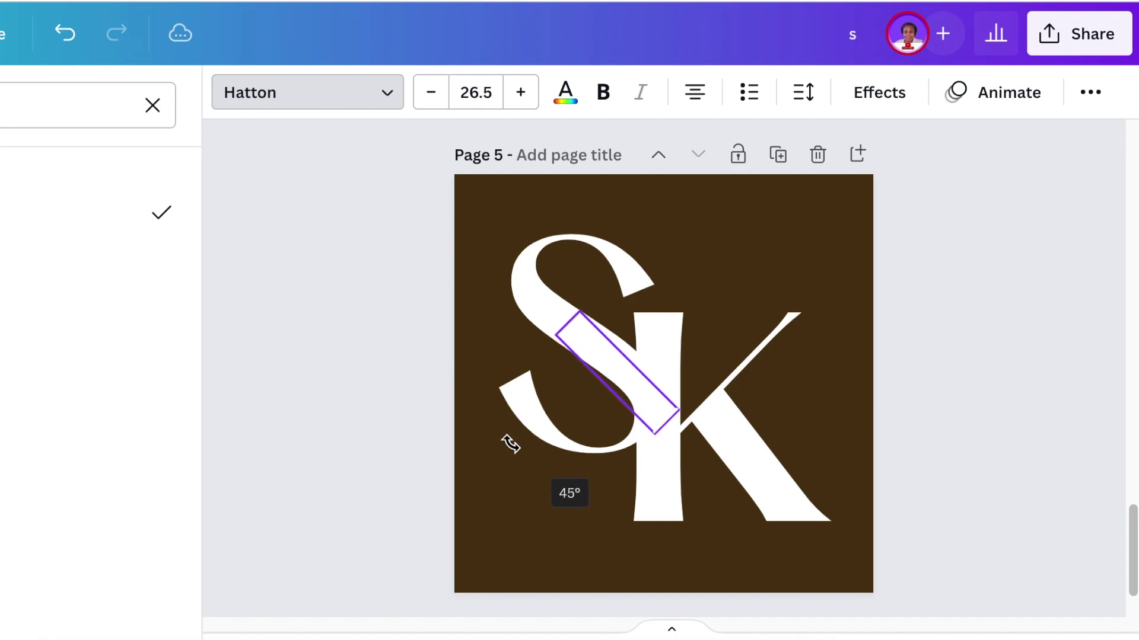
Rotate MENTOR to match the slope of the K's lower diagonal leg and place it along the leg's outer edge.
{"action": "left_click_drag", "start_coordinate": [509, 445], "coordinate": [521, 450]}
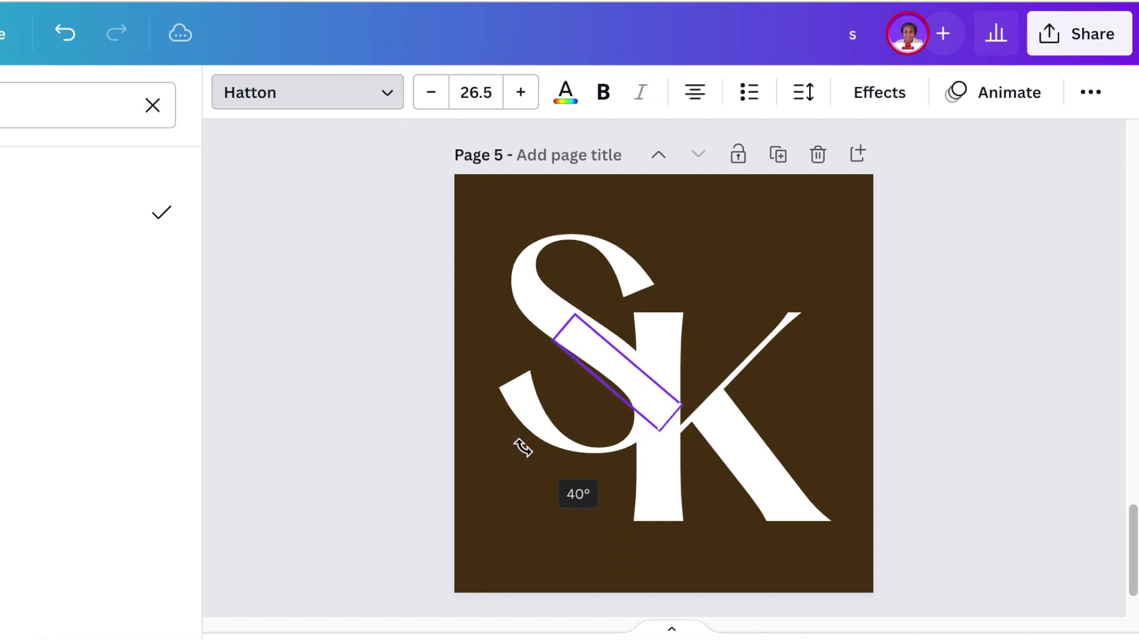
{"action": "left_click_drag", "start_coordinate": [615, 441], "coordinate": [749, 494]}
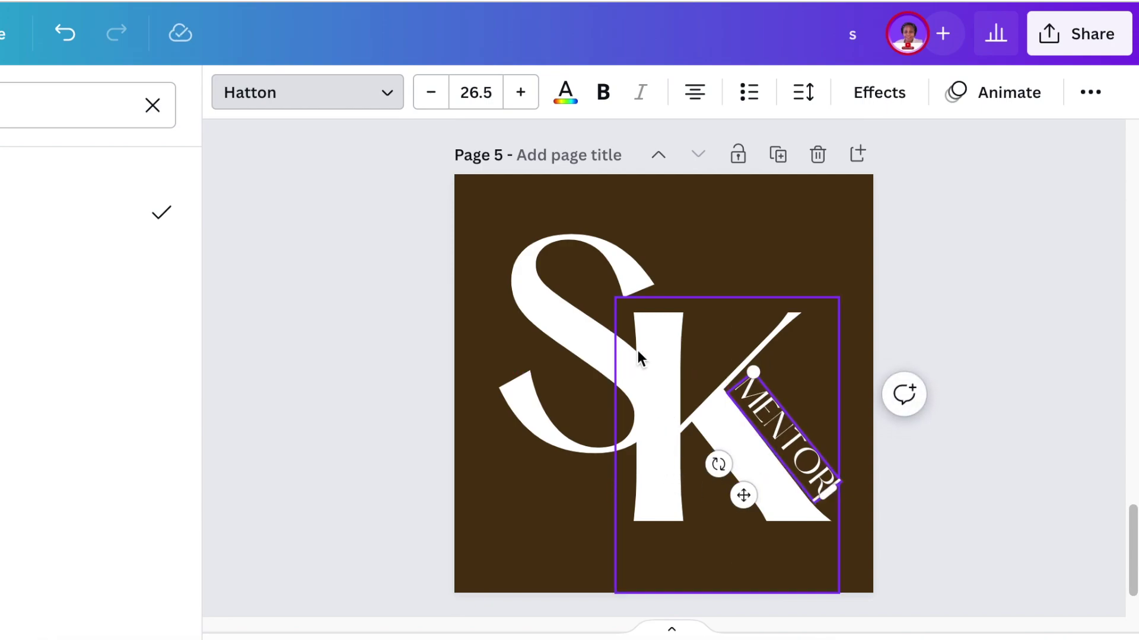
{"action": "left_click", "coordinate": [911, 520]}
Add another page after the brown SK logo and set its background to black.
{"action": "scroll", "coordinate": [911, 521], "scroll_direction": "down", "scroll_amount": 2}
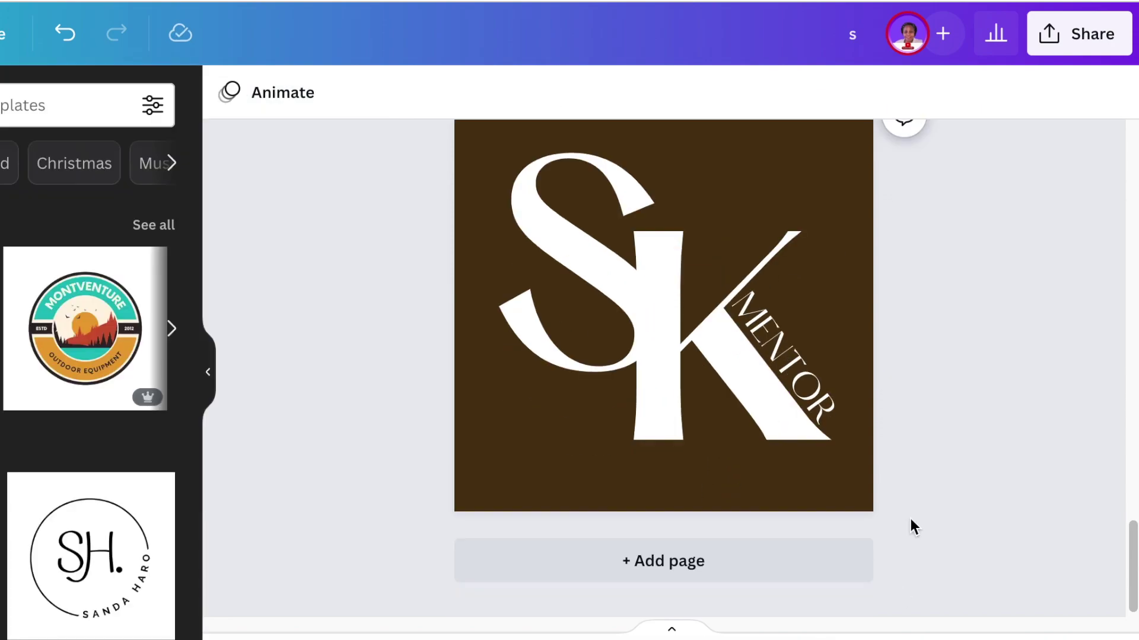
{"action": "left_click", "coordinate": [648, 563]}
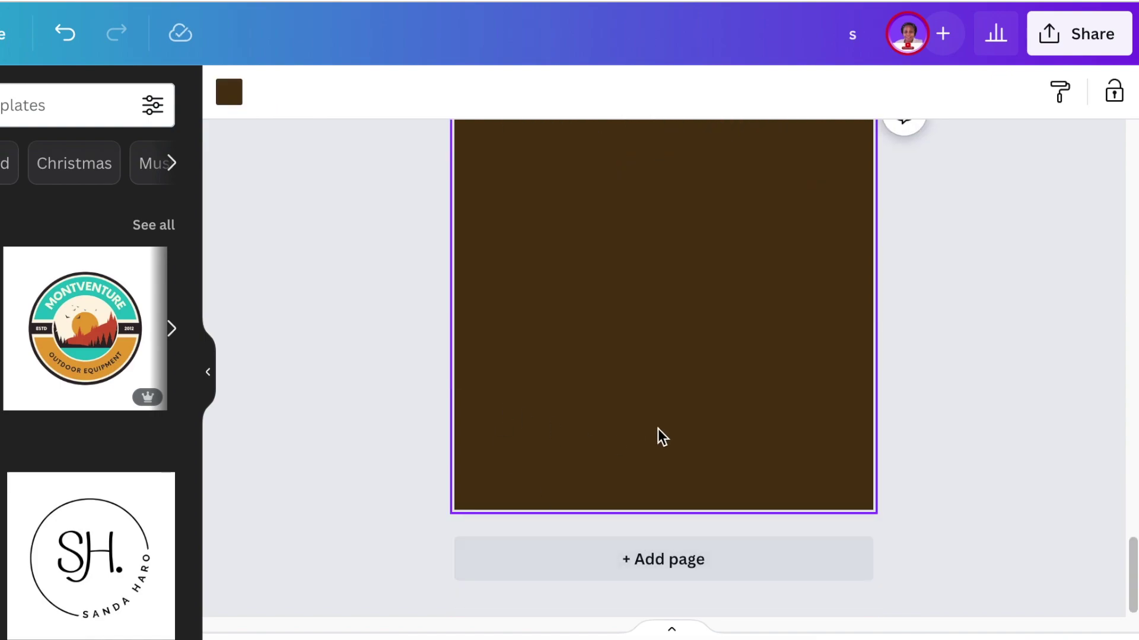
{"action": "left_click", "coordinate": [231, 97]}
{"action": "left_click", "coordinate": [151, 632]}
Search the elements for "leaf SHAPE", insert the tan Abstract Leaf Shape graphic on the black page, and check its details.
{"action": "left_click", "coordinate": [257, 315]}
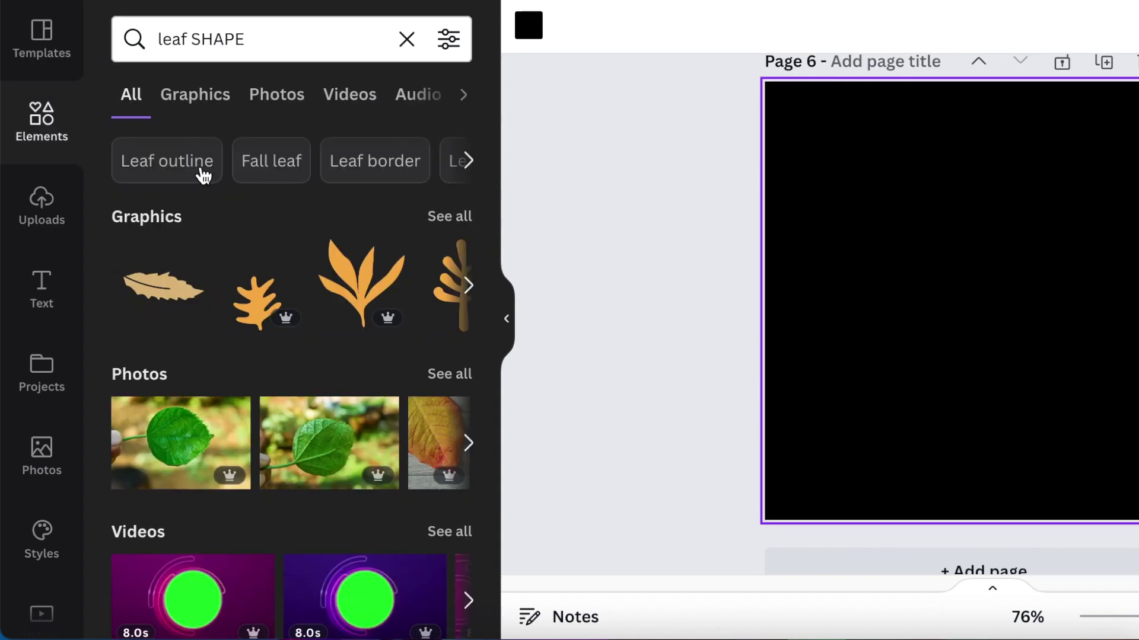
{"action": "left_click", "coordinate": [166, 294]}
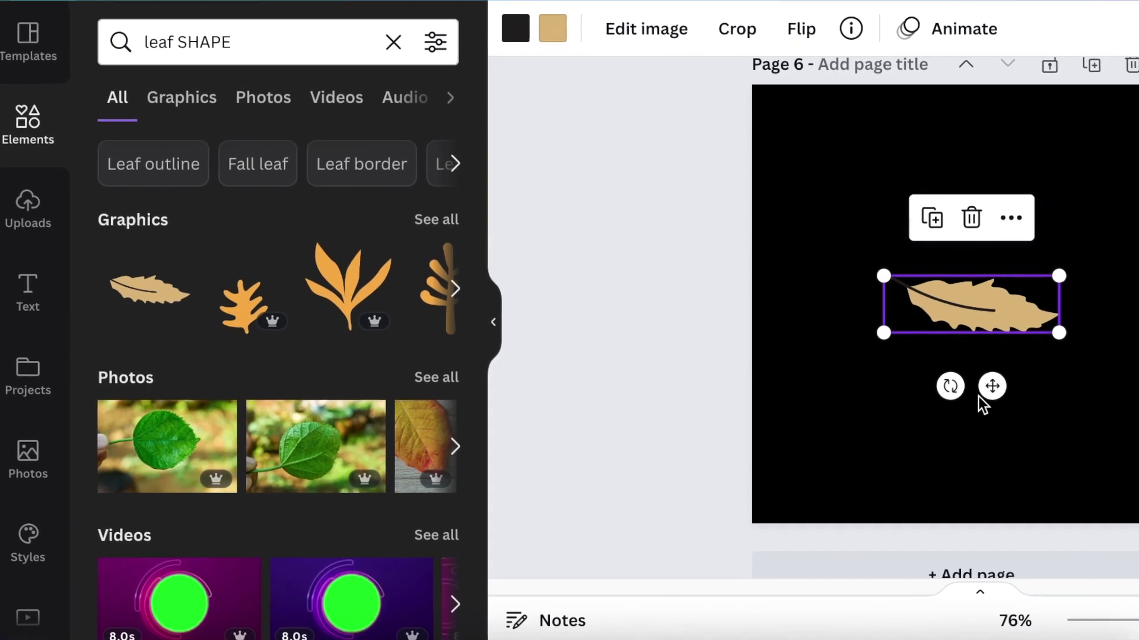
{"action": "left_click", "coordinate": [852, 31]}
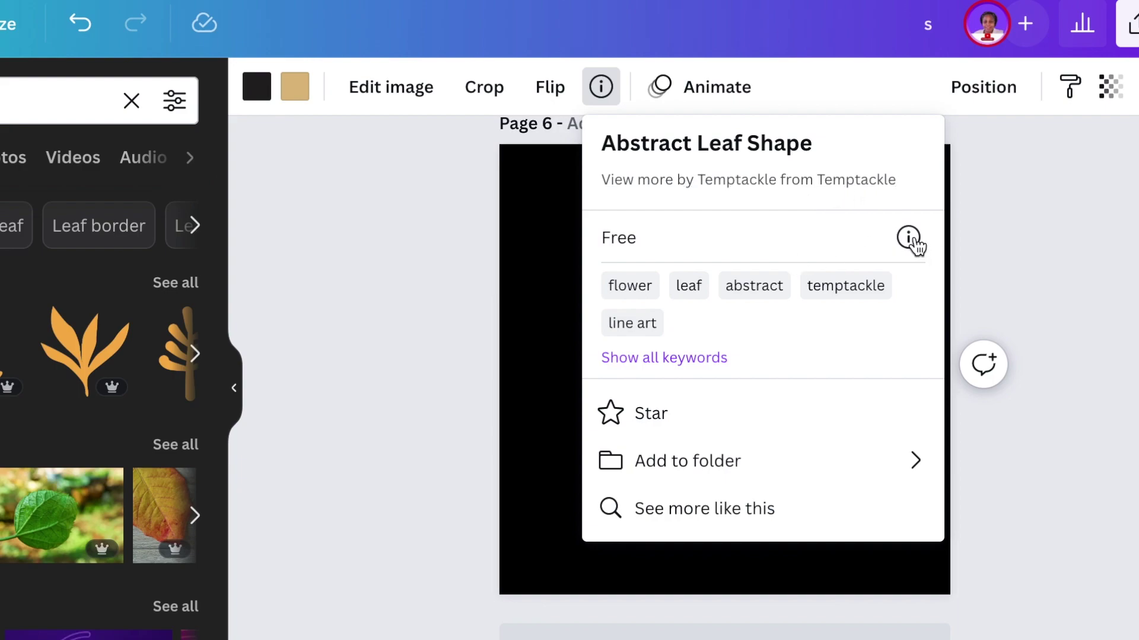
{"action": "left_click", "coordinate": [531, 311]}
{"action": "left_click", "coordinate": [529, 311]}
Duplicate the tan leaf, overlap the copy on the original's upper end in front of it, and tilt it to begin a curved branch.
{"action": "left_click", "coordinate": [639, 358]}
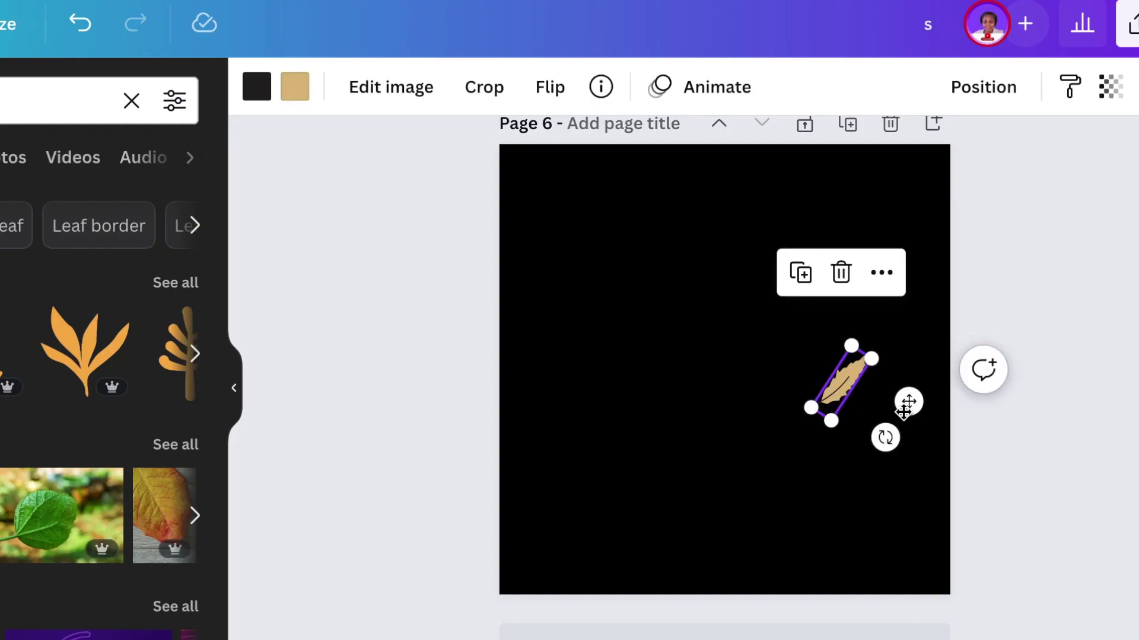
{"action": "left_click_drag", "start_coordinate": [907, 401], "coordinate": [925, 382]}
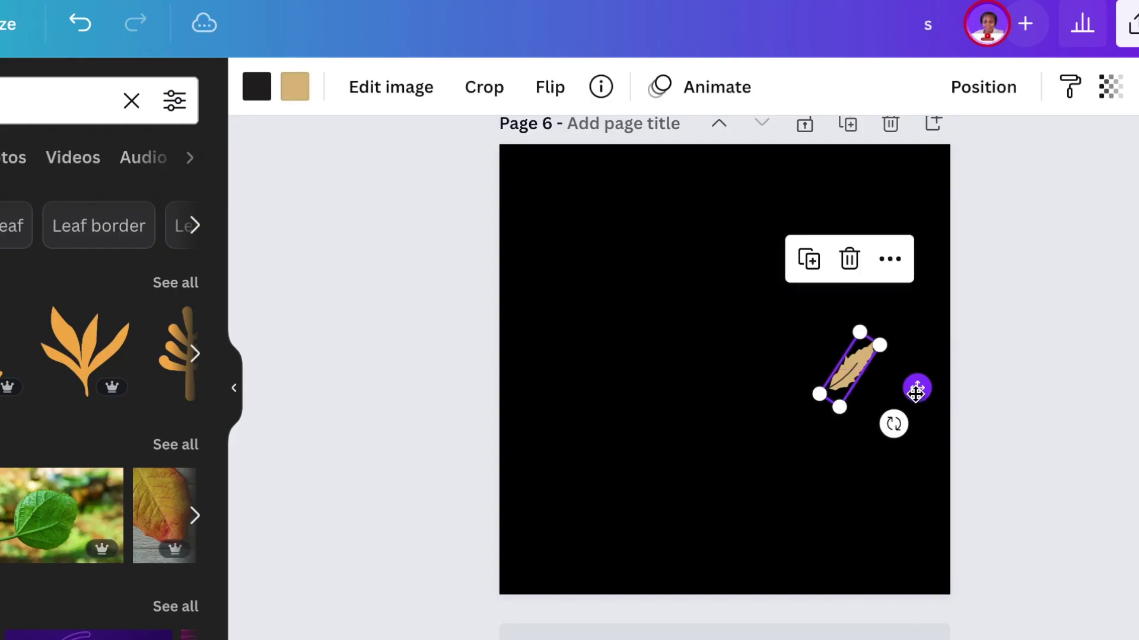
{"action": "left_click", "coordinate": [816, 278]}
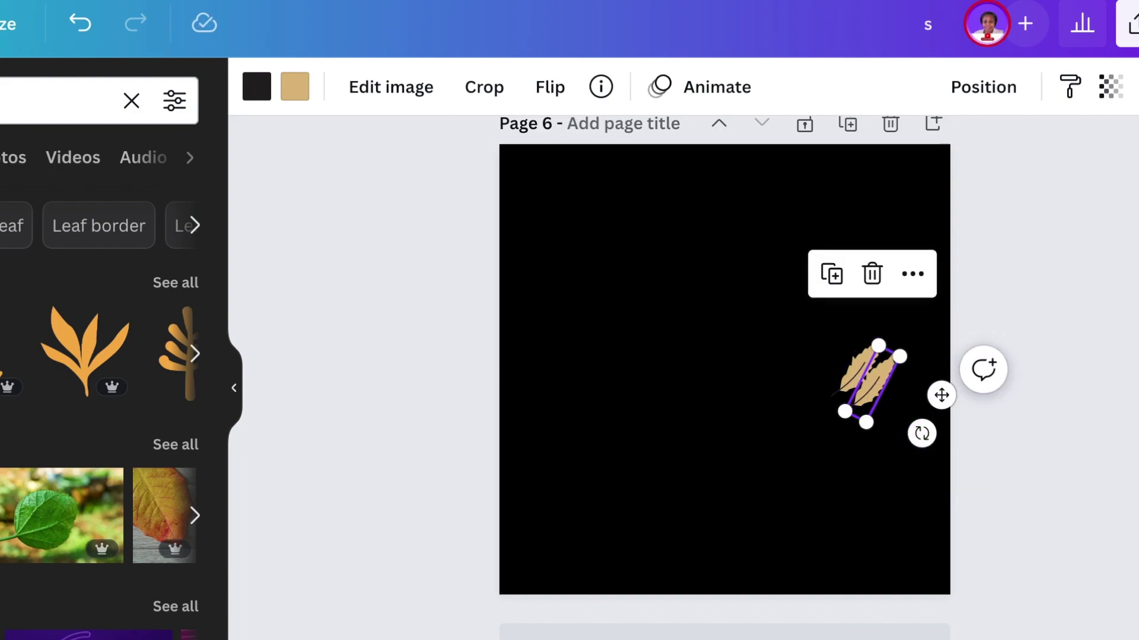
{"action": "scroll", "coordinate": [725, 370], "scroll_direction": "up", "scroll_amount": 3}
{"action": "left_click_drag", "start_coordinate": [951, 499], "coordinate": [939, 499]}
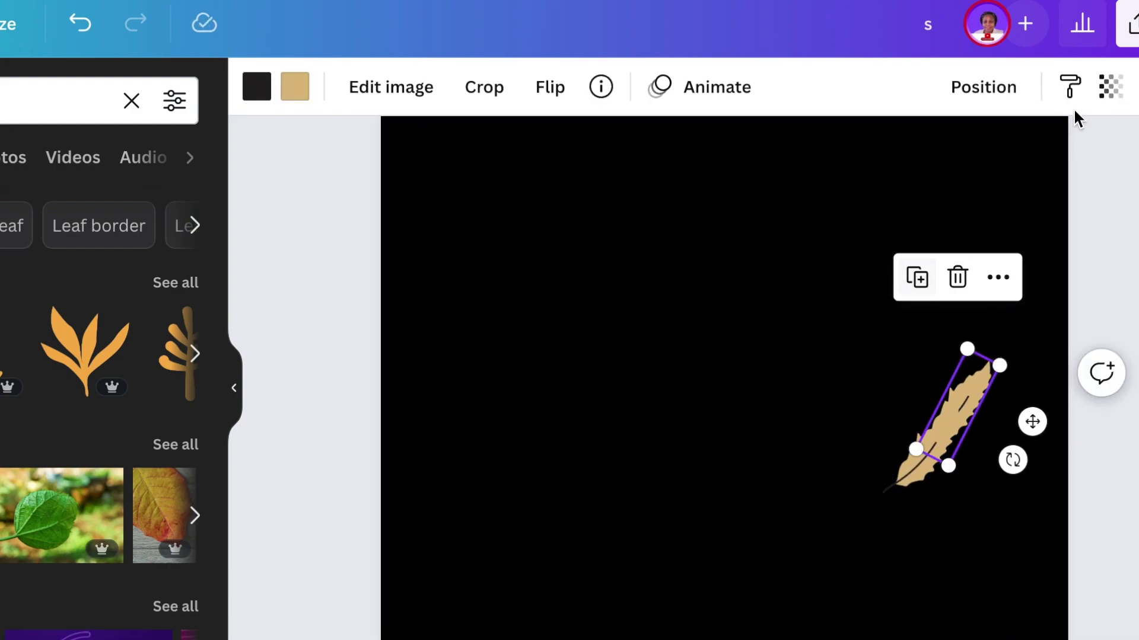
{"action": "left_click", "coordinate": [1009, 90]}
{"action": "left_click", "coordinate": [704, 163]}
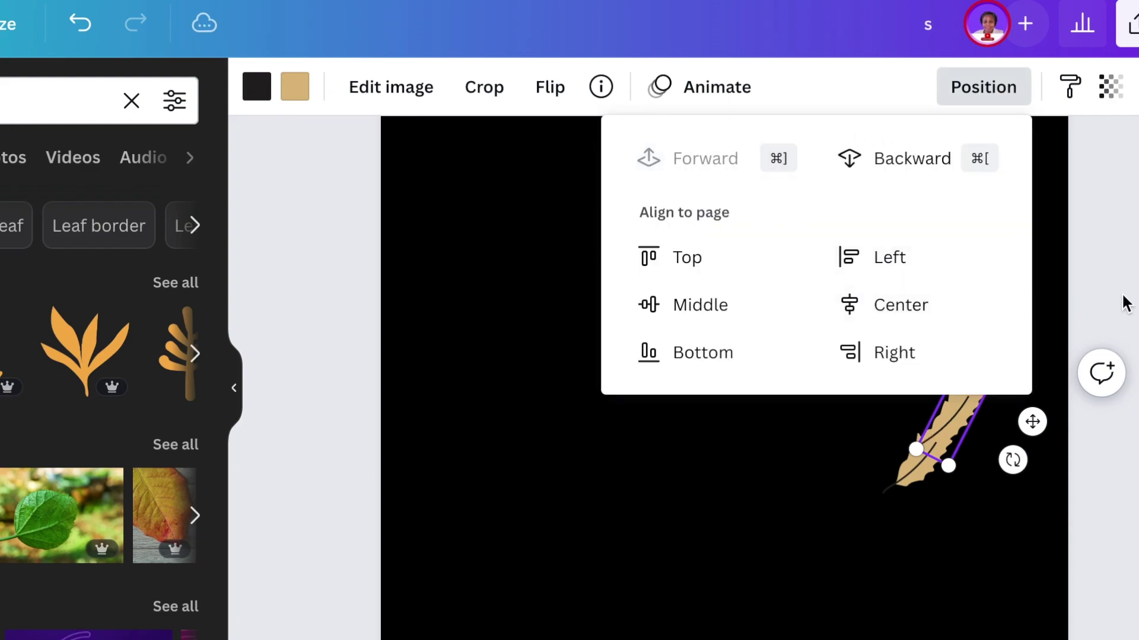
{"action": "left_click_drag", "start_coordinate": [1012, 459], "coordinate": [1022, 447]}
{"action": "left_click", "coordinate": [1052, 539]}
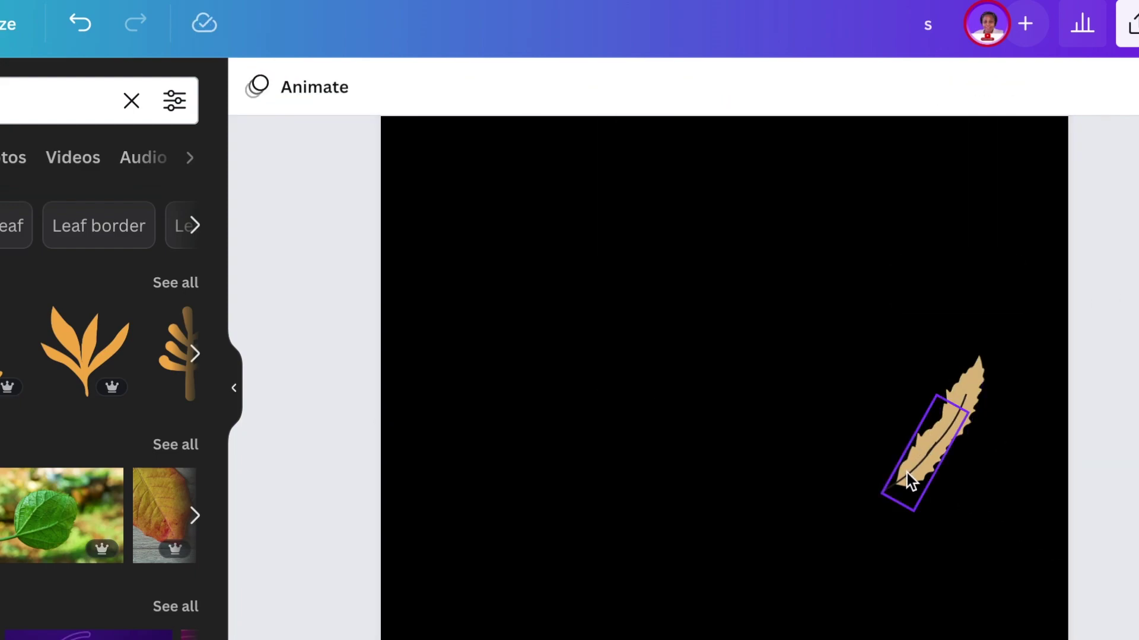
Extend the branch with a third leaf overlapping its lower end, adjust the leaf's stacking order, and rotate it to follow the curve.
{"action": "left_click", "coordinate": [906, 472]}
{"action": "left_click_drag", "start_coordinate": [906, 472], "coordinate": [928, 495]}
{"action": "left_click_drag", "start_coordinate": [1020, 492], "coordinate": [964, 511]}
{"action": "left_click", "coordinate": [983, 87]}
{"action": "left_click", "coordinate": [897, 181]}
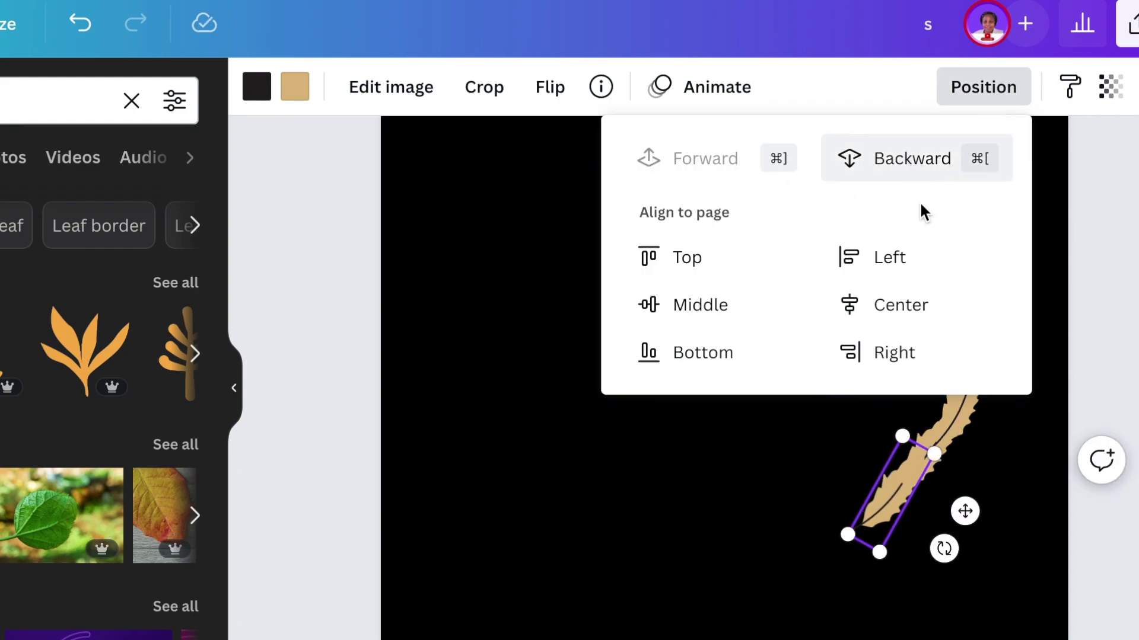
{"action": "left_click_drag", "start_coordinate": [944, 549], "coordinate": [961, 498]}
{"action": "scroll", "coordinate": [961, 498], "scroll_direction": "down", "scroll_amount": 3}
{"action": "left_click", "coordinate": [839, 472]}
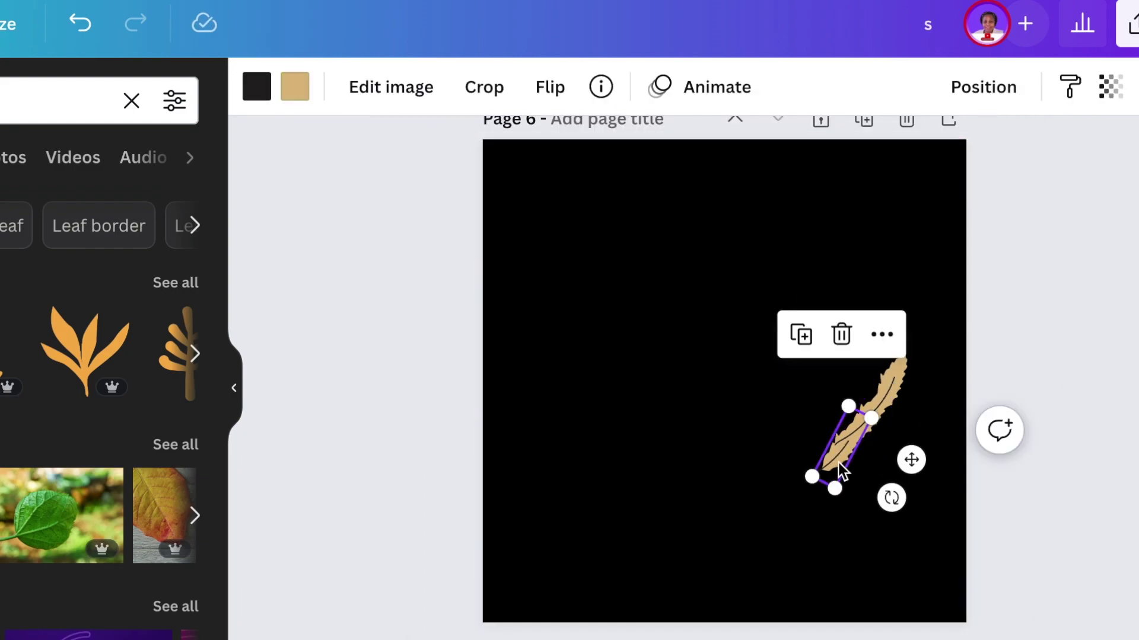
{"action": "scroll", "coordinate": [838, 473], "scroll_direction": "up", "scroll_amount": 3}
{"action": "left_click_drag", "start_coordinate": [923, 542], "coordinate": [909, 562]}
Duplicate the lowest leaf and rotate the copy nearly flat to finish the lower end of the curved branch.
{"action": "key", "text": "ctrl+d"}
{"action": "left_click_drag", "start_coordinate": [887, 478], "coordinate": [818, 490]}
{"action": "left_click", "coordinate": [1050, 564]}
{"action": "left_click", "coordinate": [833, 507]}
{"action": "left_click_drag", "start_coordinate": [861, 574], "coordinate": [852, 578]}
{"action": "left_click_drag", "start_coordinate": [884, 565], "coordinate": [879, 547]}
{"action": "mouse_move", "coordinate": [846, 561]}
{"action": "left_mouse_down"}
{"action": "mouse_move", "coordinate": [826, 569]}
{"action": "mouse_move", "coordinate": [833, 578]}
{"action": "left_mouse_up"}
{"action": "left_click", "coordinate": [1001, 362]}
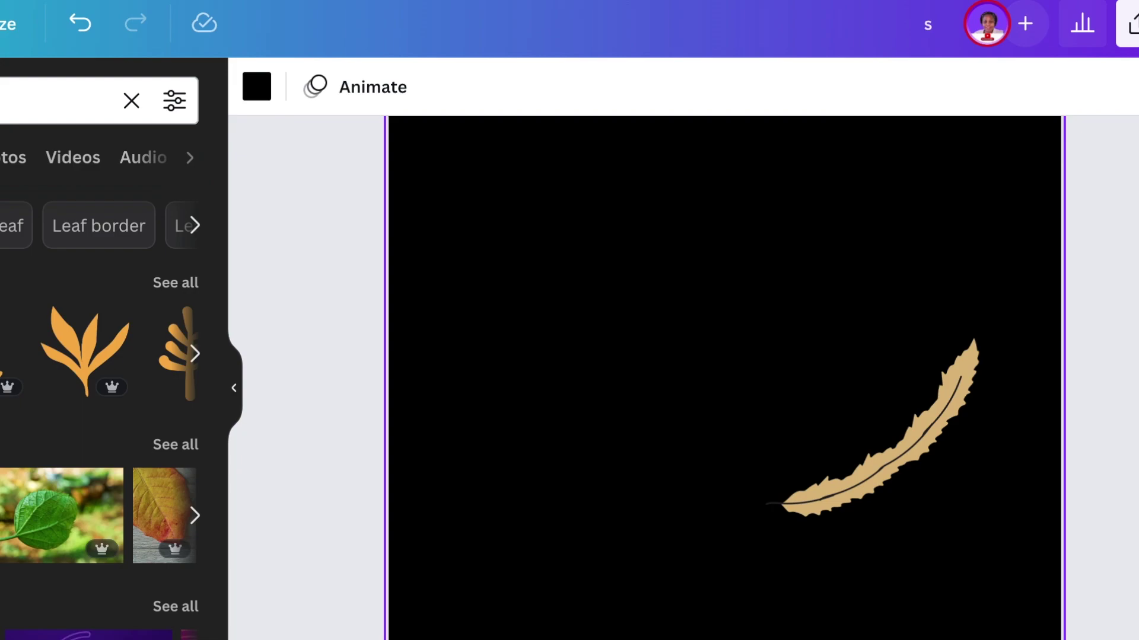
Group the four overlapping leaves into one branch and shift it slightly toward the page's lower right.
{"action": "left_click_drag", "start_coordinate": [1136, 343], "coordinate": [741, 536]}
{"action": "left_click", "coordinate": [922, 87]}
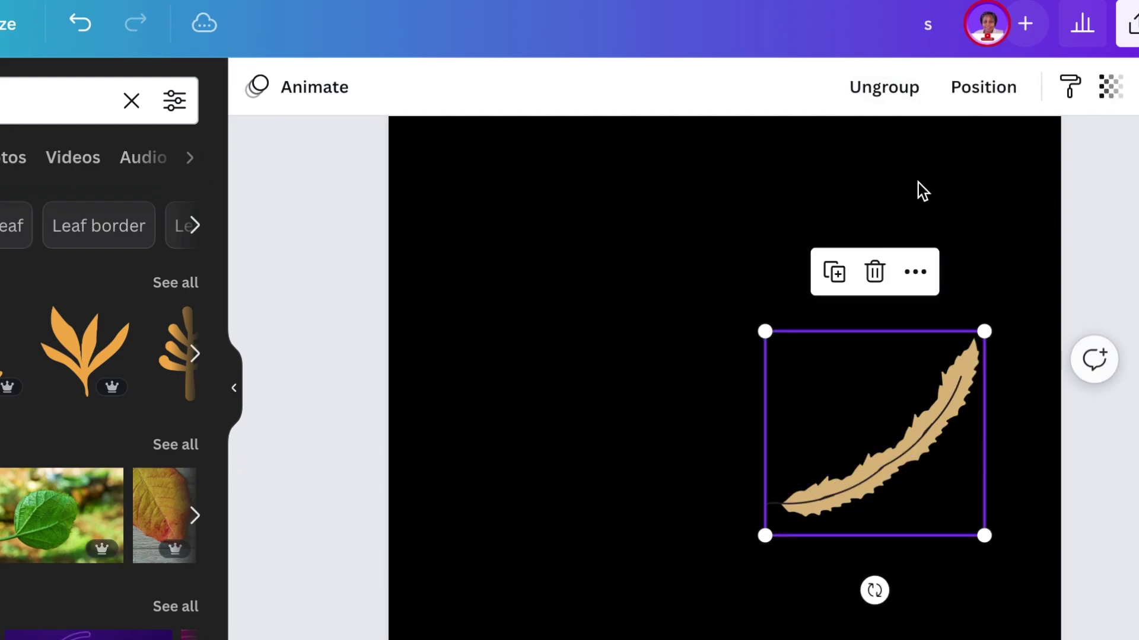
{"action": "left_click", "coordinate": [629, 380]}
{"action": "left_click", "coordinate": [875, 497]}
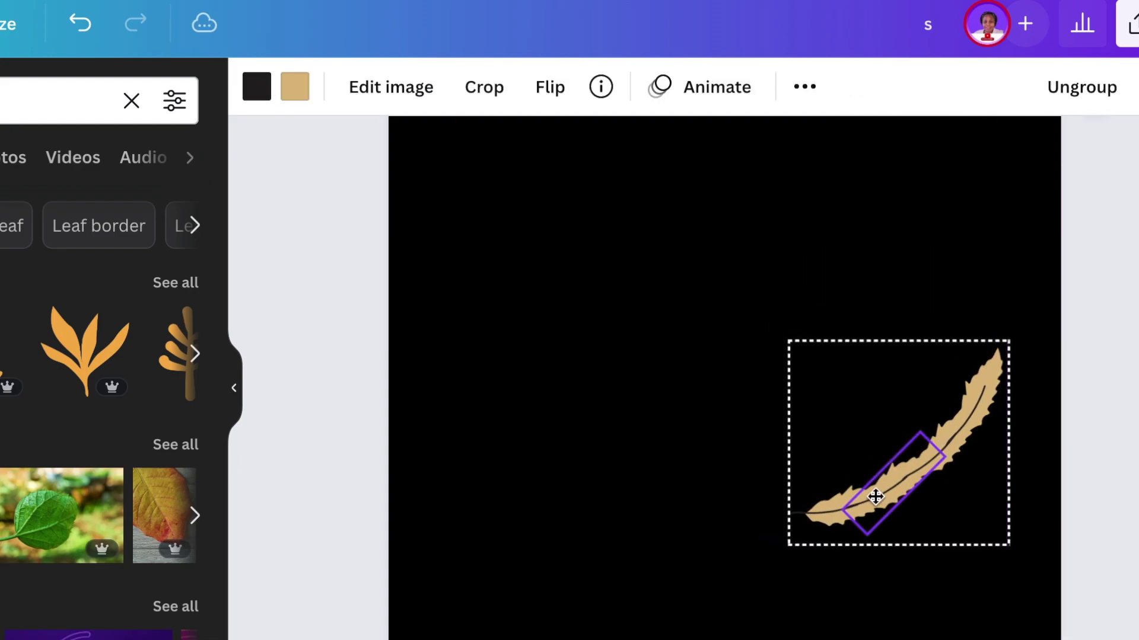
{"action": "left_click_drag", "start_coordinate": [875, 497], "coordinate": [886, 504]}
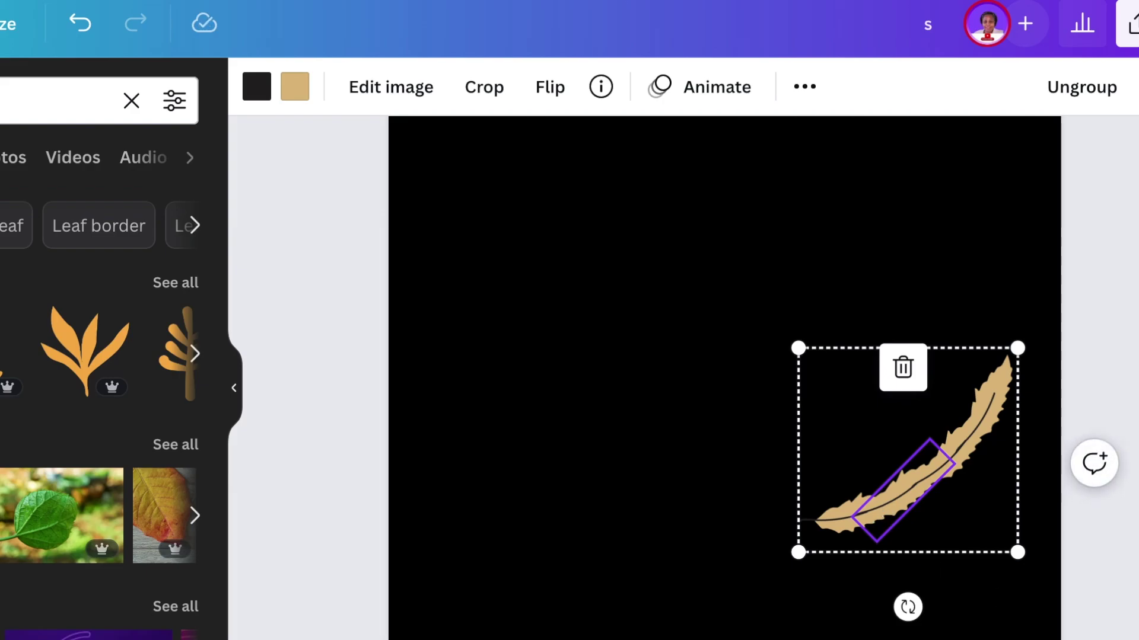
Rotate the grouped leaf branch so it stands steeper and place it near the right edge of the black page.
{"action": "scroll", "coordinate": [724, 378], "scroll_direction": "down", "scroll_amount": 5}
{"action": "scroll", "coordinate": [725, 378], "scroll_direction": "up", "scroll_amount": 2}
{"action": "left_click_drag", "start_coordinate": [827, 542], "coordinate": [854, 538]}
{"action": "left_click_drag", "start_coordinate": [862, 462], "coordinate": [862, 455]}
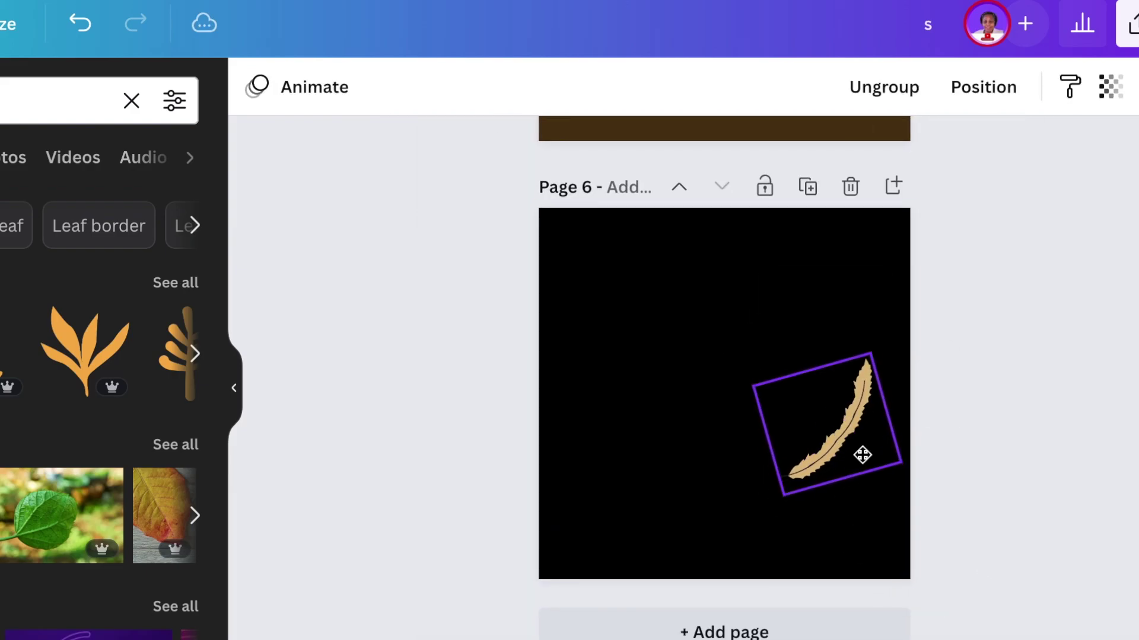
{"action": "left_click", "coordinate": [926, 541]}
{"action": "left_click", "coordinate": [885, 465]}
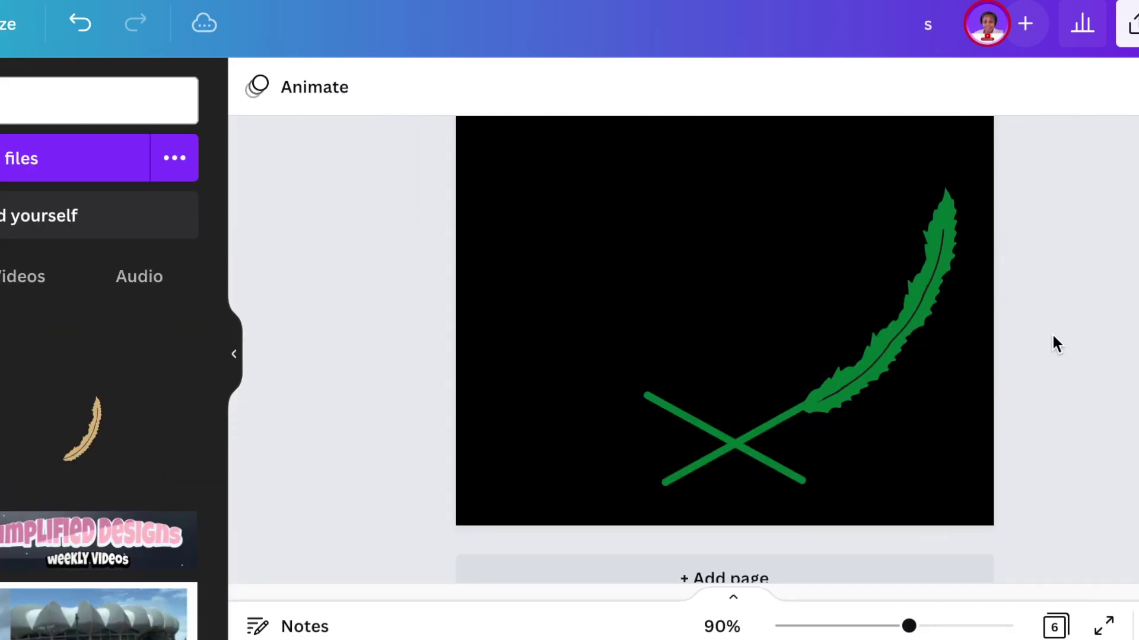
Flip green leaf copies horizontally, layer and rotate them into a mirrored branch, and join it to the left end of the crossed stems.
{"action": "left_click", "coordinate": [550, 87]}
{"action": "left_click", "coordinate": [589, 148]}
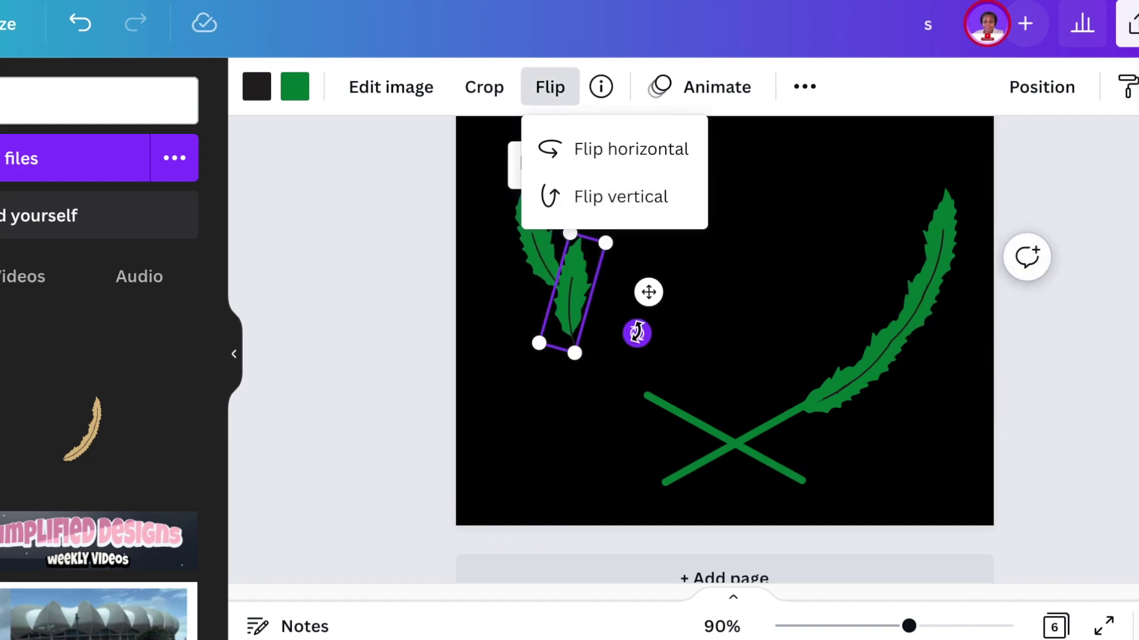
{"action": "left_click", "coordinate": [1042, 86]}
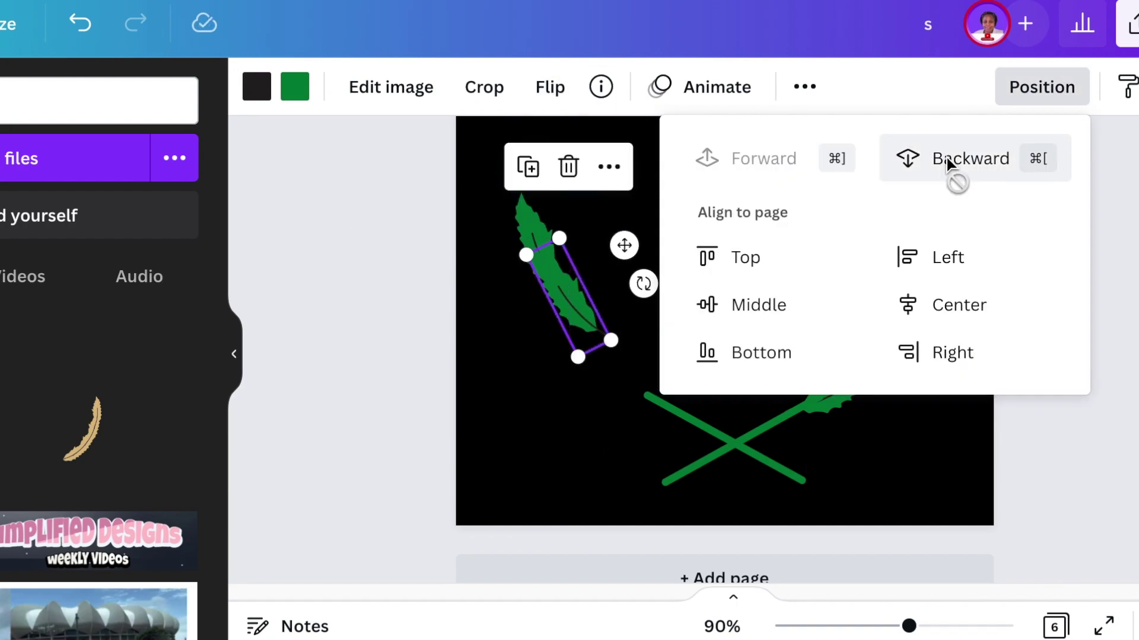
{"action": "left_click", "coordinate": [393, 254]}
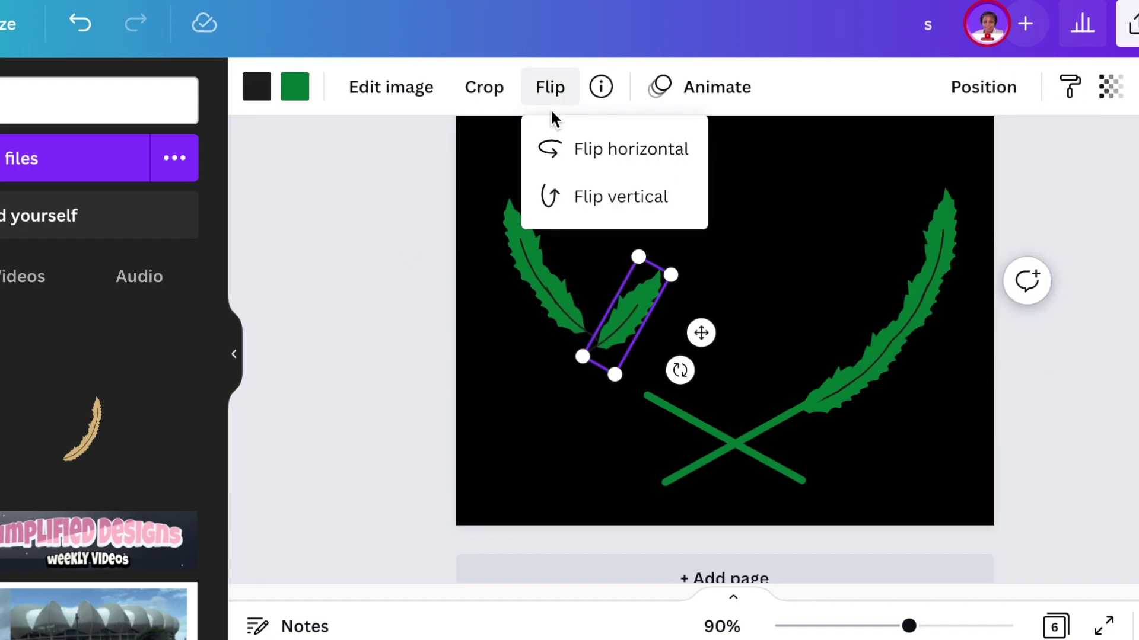
{"action": "left_click", "coordinate": [593, 149]}
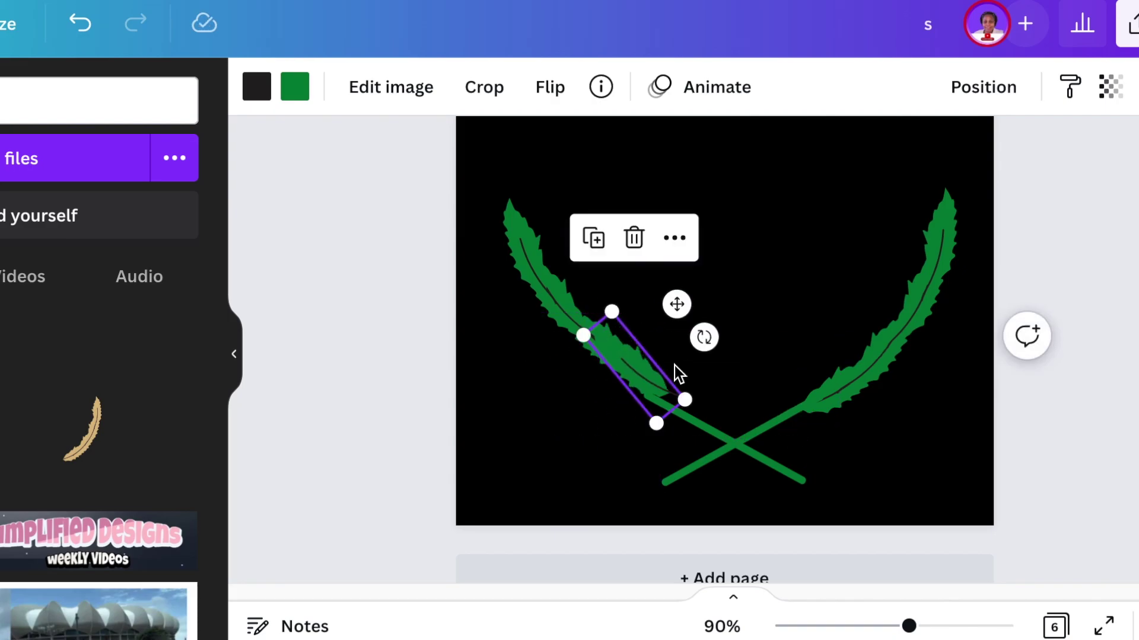
{"action": "left_click", "coordinate": [960, 94]}
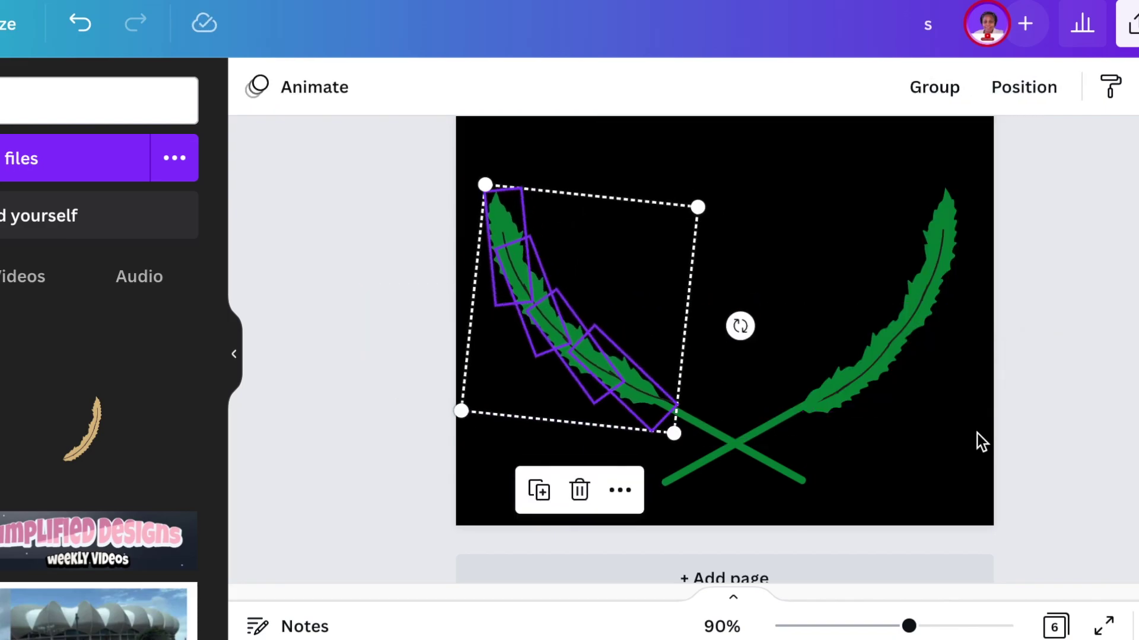
{"action": "left_click", "coordinate": [400, 323]}
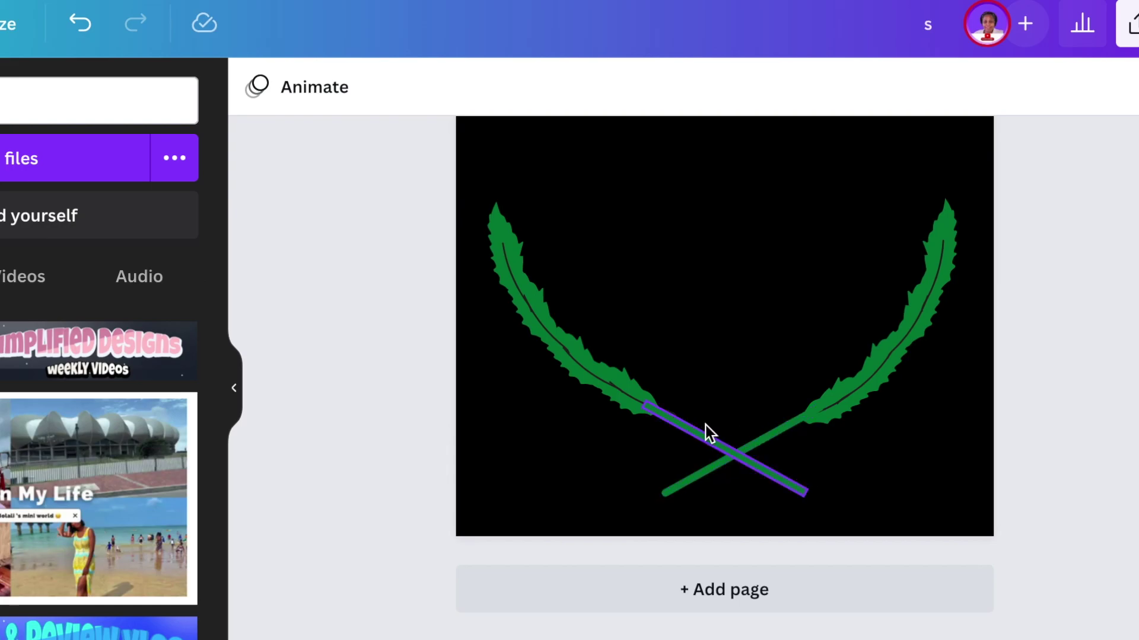
Select both green branches with their crossed stems and nudge them slightly to the right on the page.
{"action": "left_click_drag", "start_coordinate": [386, 204], "coordinate": [983, 516]}
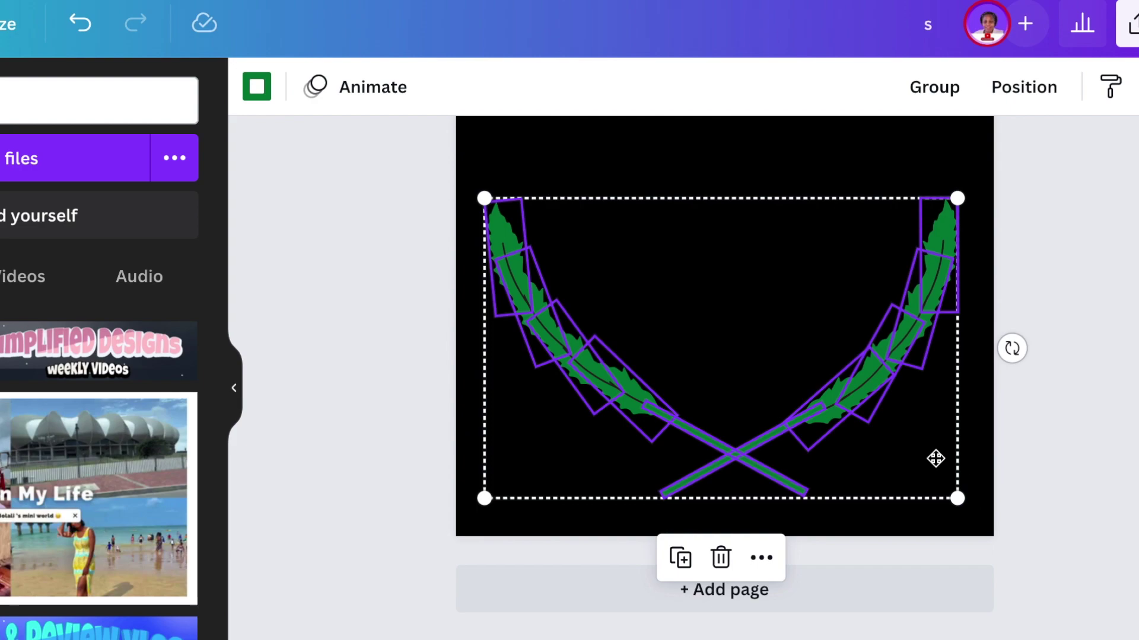
{"action": "left_click_drag", "start_coordinate": [931, 458], "coordinate": [939, 458]}
{"action": "left_click", "coordinate": [1080, 483]}
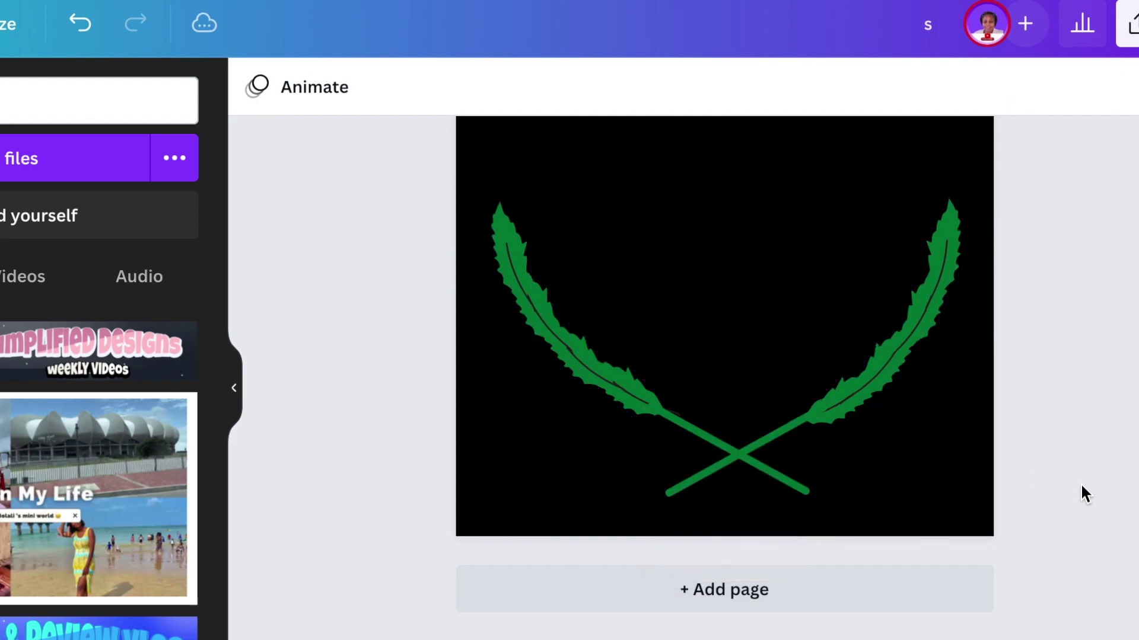
Add a text box inside the wreath, set its font to Hatton Bold, and replace the placeholder with Sk.
{"action": "left_click", "coordinate": [707, 271]}
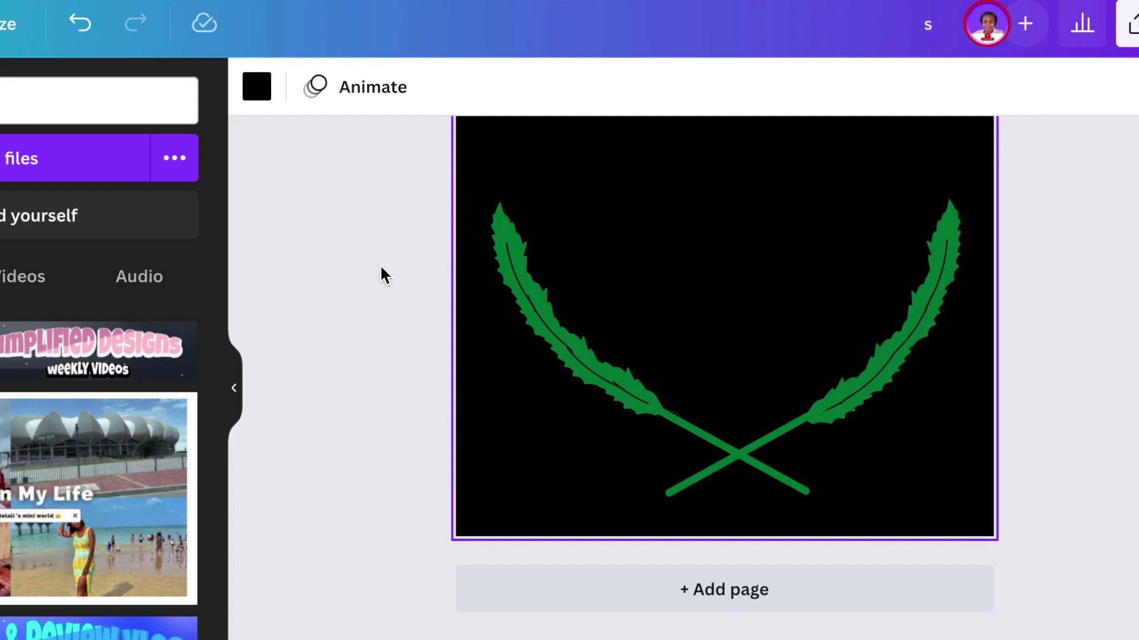
{"action": "key", "text": "t"}
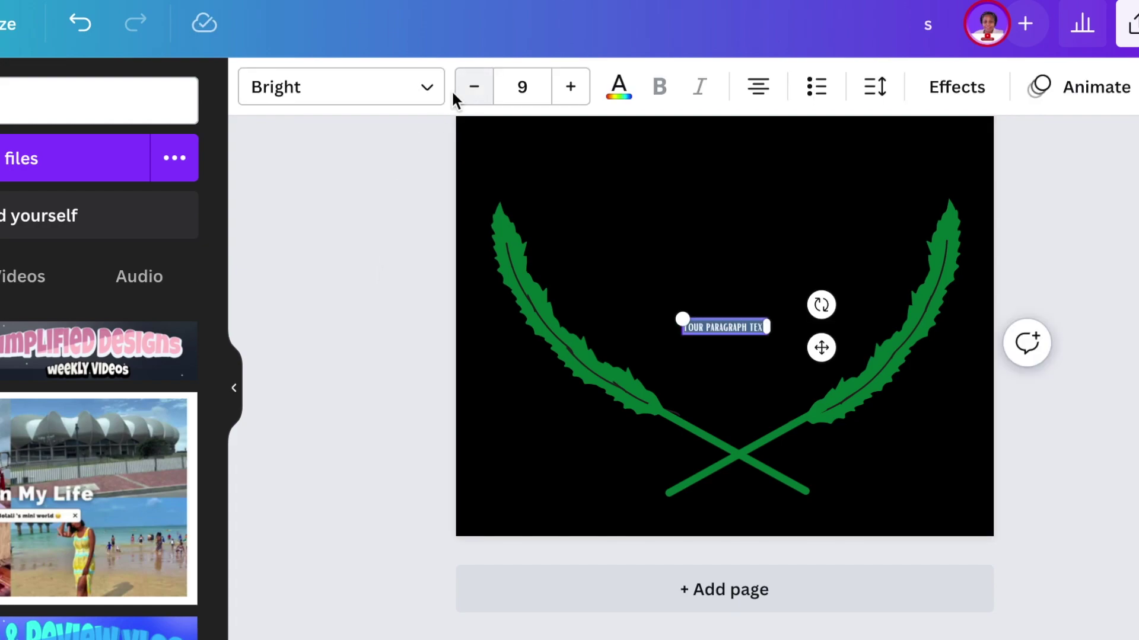
{"action": "left_click", "coordinate": [426, 103]}
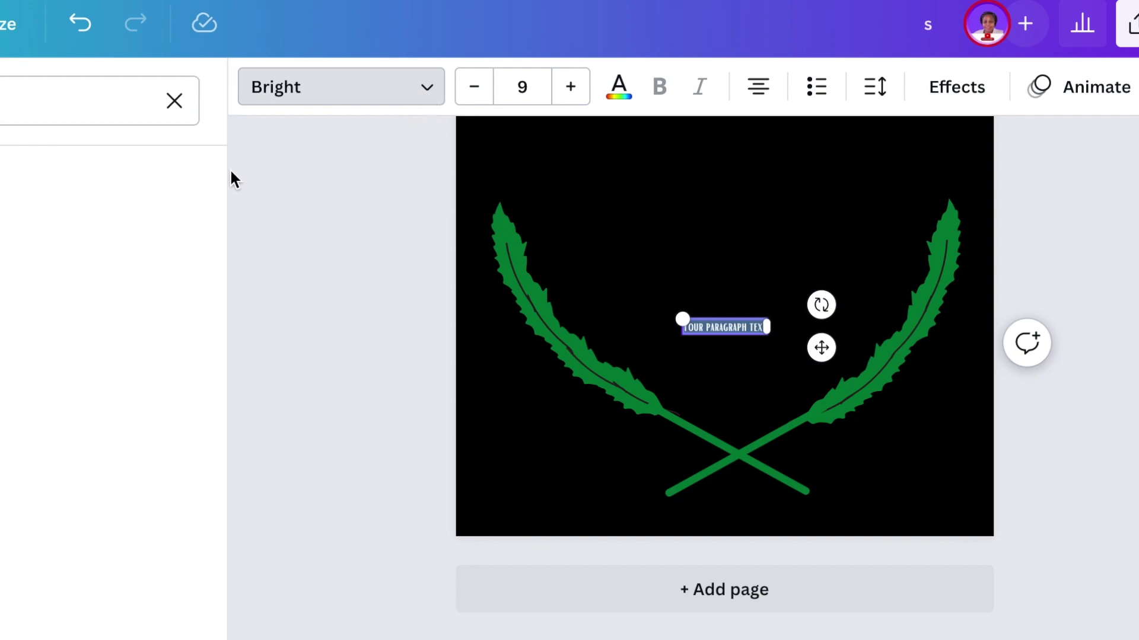
{"action": "left_click", "coordinate": [113, 217]}
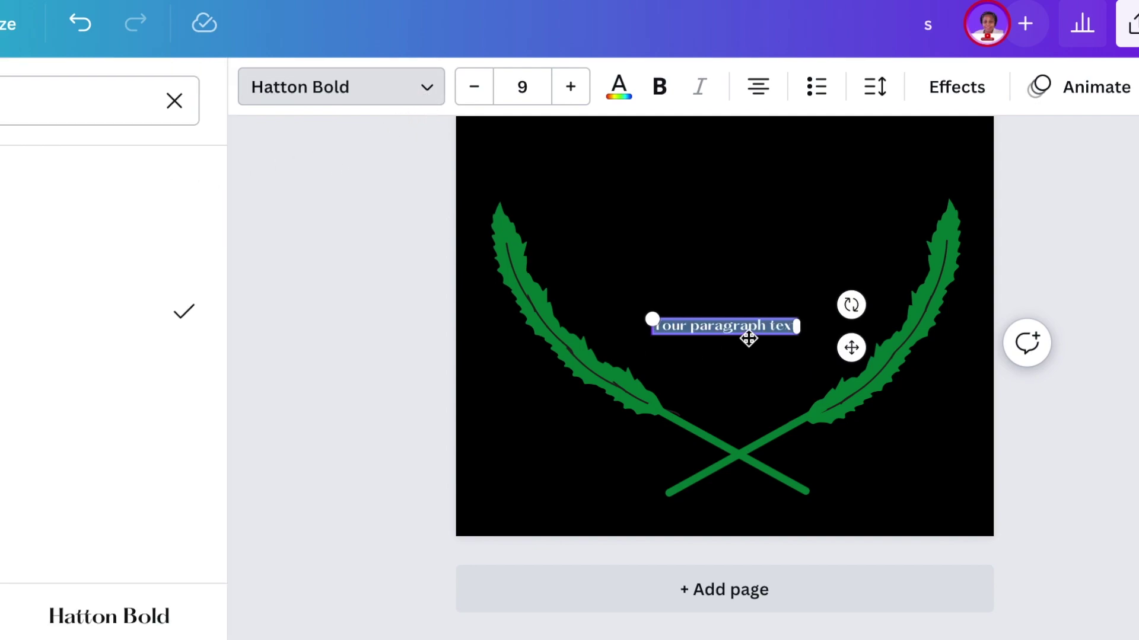
{"action": "key", "text": "BackSpace"}
{"action": "key", "text": "BackSpace"}
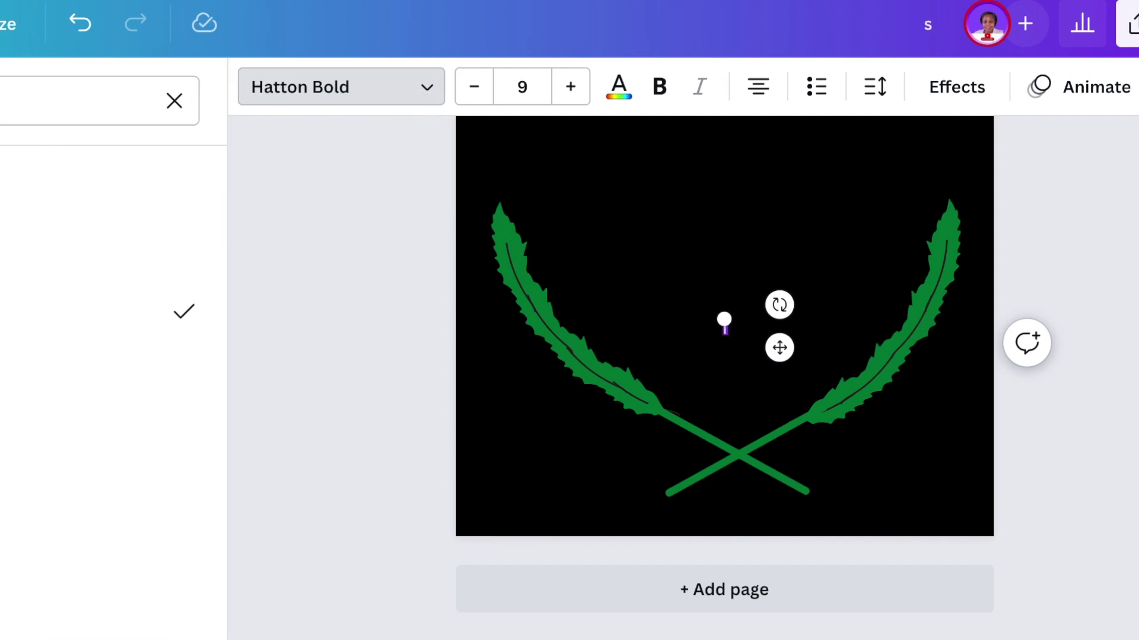
{"action": "type", "text": "Sk"}
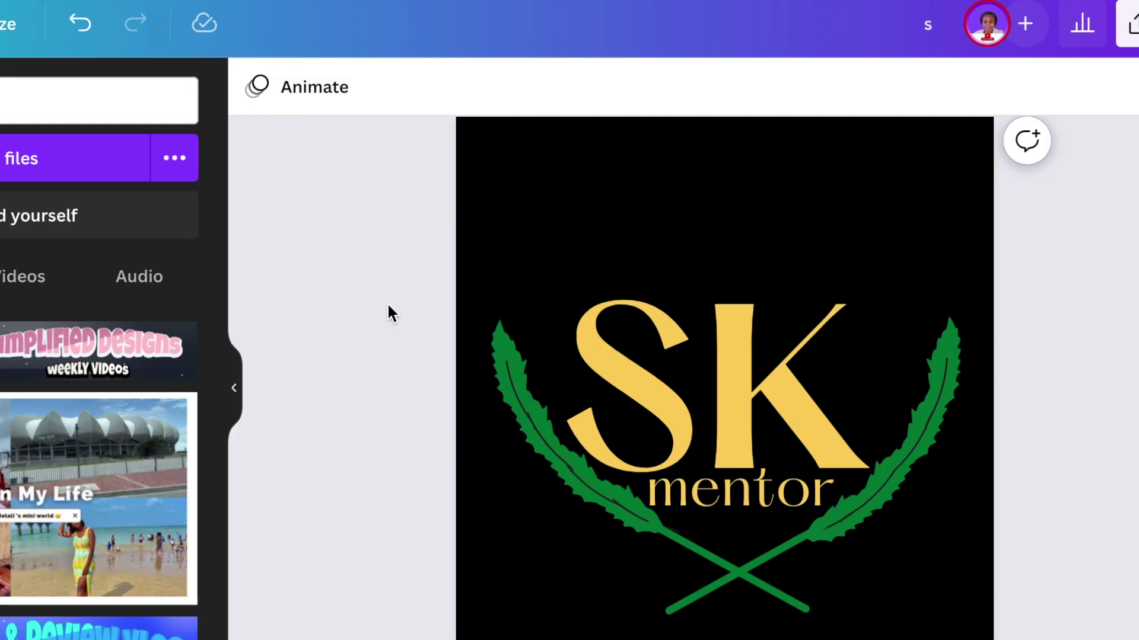
Select the gold SK mentor lettering together with the wreath and move the whole logo up on the black page.
{"action": "left_click_drag", "start_coordinate": [346, 246], "coordinate": [1041, 592]}
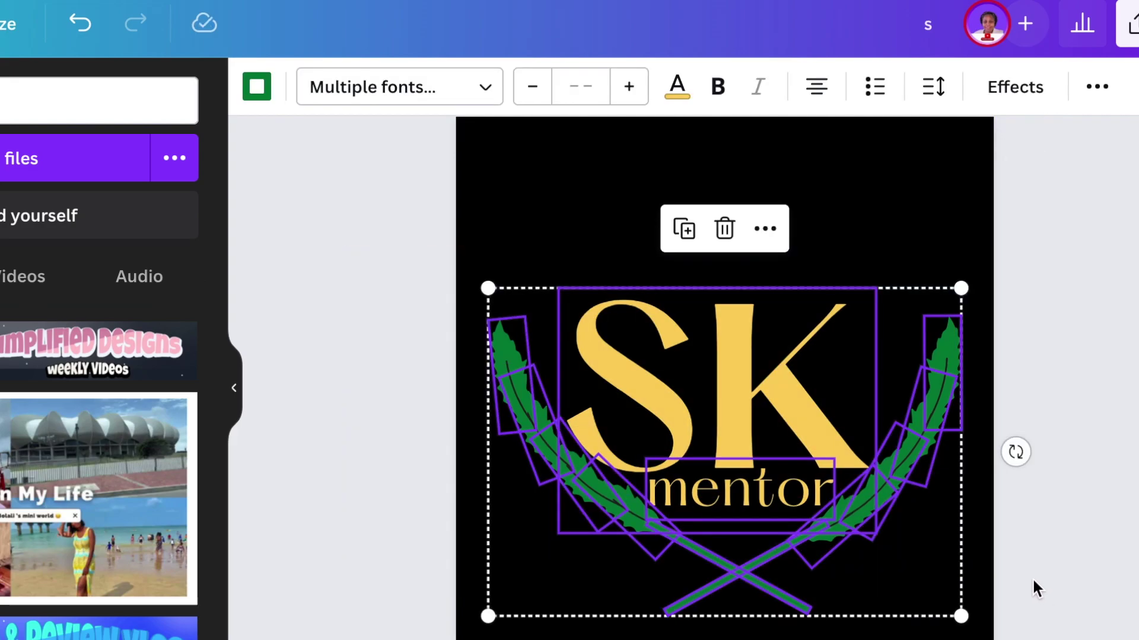
{"action": "left_click_drag", "start_coordinate": [928, 557], "coordinate": [934, 505]}
{"action": "scroll", "coordinate": [1080, 577], "scroll_direction": "down", "scroll_amount": 2}
{"action": "scroll", "coordinate": [1080, 577], "scroll_direction": "up", "scroll_amount": 6}
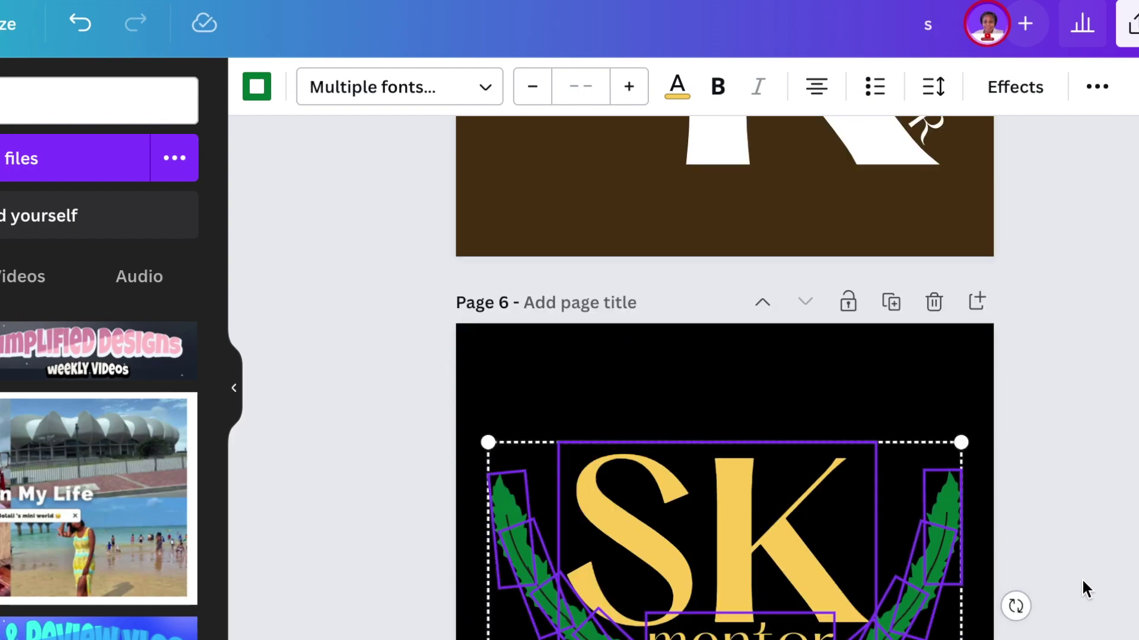
{"action": "scroll", "coordinate": [1080, 578], "scroll_direction": "down", "scroll_amount": 3}
{"action": "left_click", "coordinate": [1083, 588]}
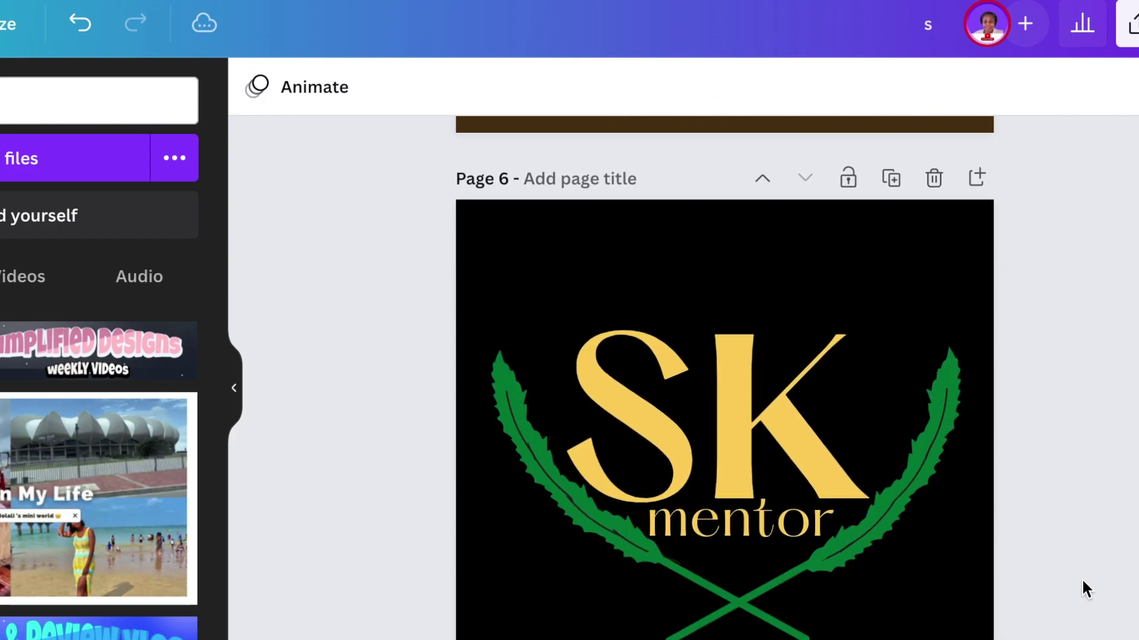
{"action": "scroll", "coordinate": [1082, 560], "scroll_direction": "down", "scroll_amount": 3}
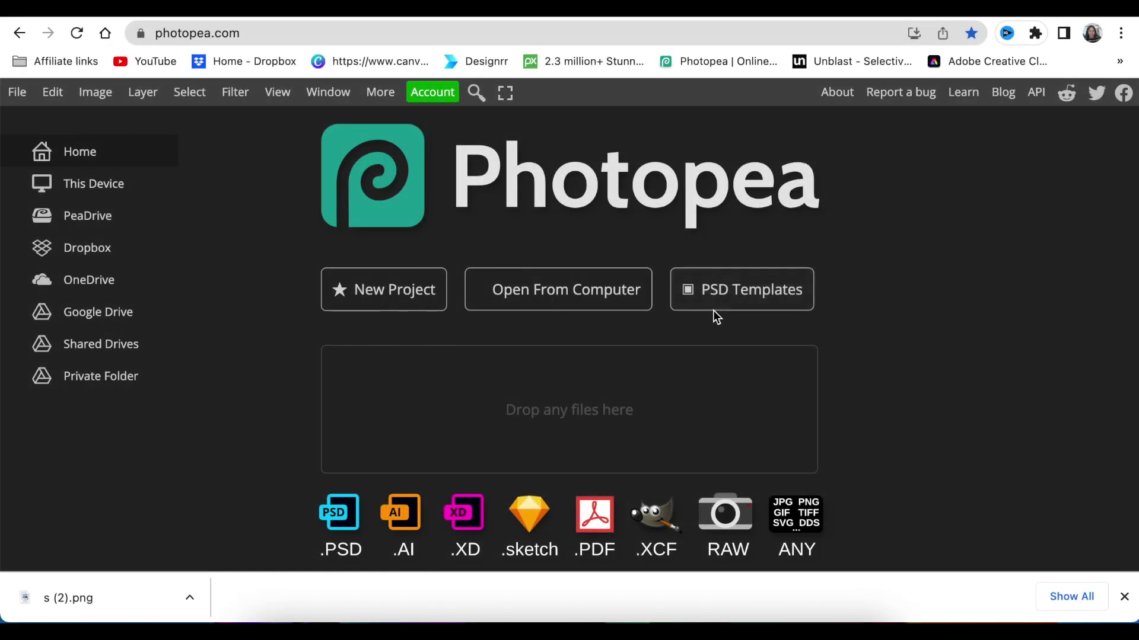
Place the SK_Mentor_Logos__2_ image from Downloads into the office logo mockup's Group 3 copy.psd artwork.
{"action": "left_click", "coordinate": [744, 291]}
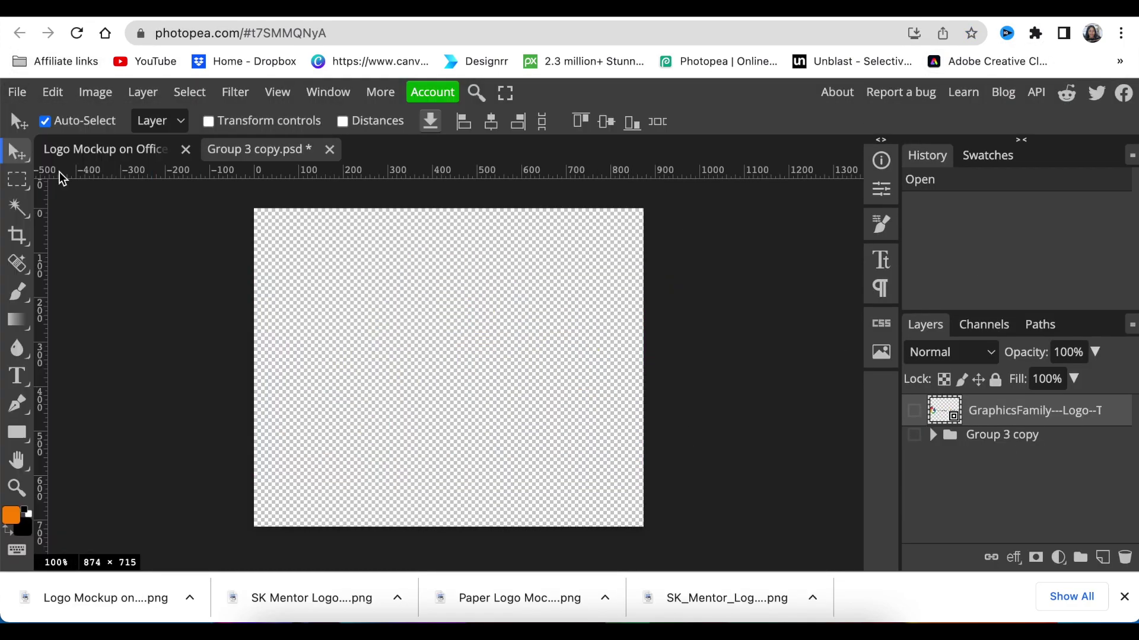
{"action": "key", "text": "super+o"}
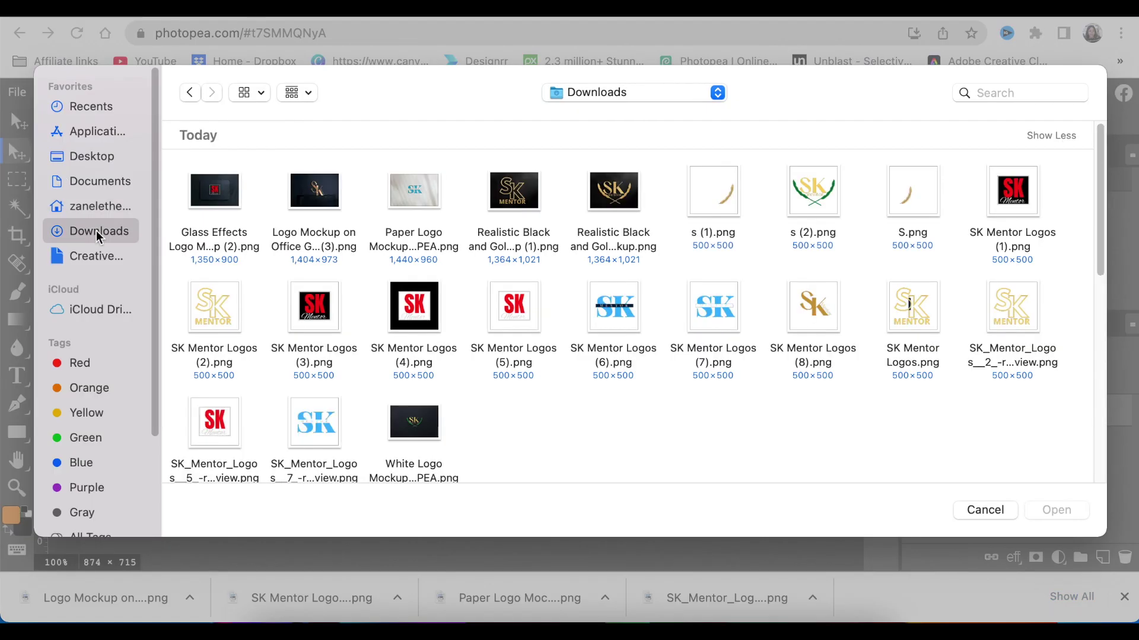
{"action": "left_click", "coordinate": [1000, 363]}
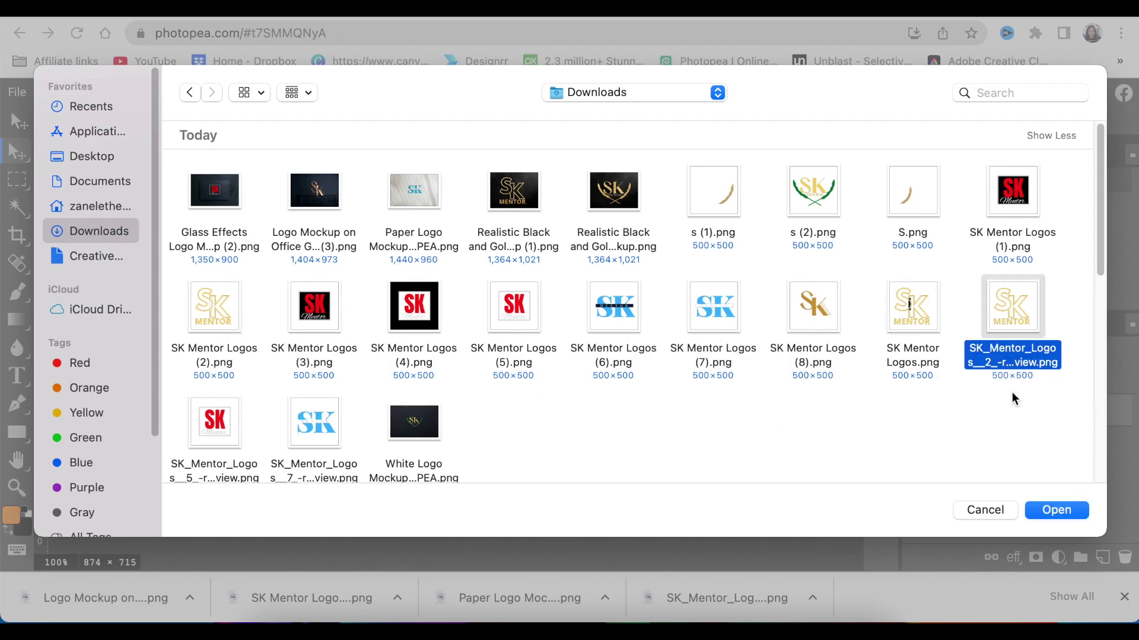
{"action": "left_click", "coordinate": [1043, 510]}
Enlarge the gold outlined SK Mentor logo to fill the artwork canvas, position it centrally, and save the smart object.
{"action": "left_click_drag", "start_coordinate": [559, 478], "coordinate": [700, 617]}
{"action": "left_click_drag", "start_coordinate": [572, 444], "coordinate": [501, 376]}
{"action": "key", "text": "Return"}
{"action": "key", "text": "super+s"}
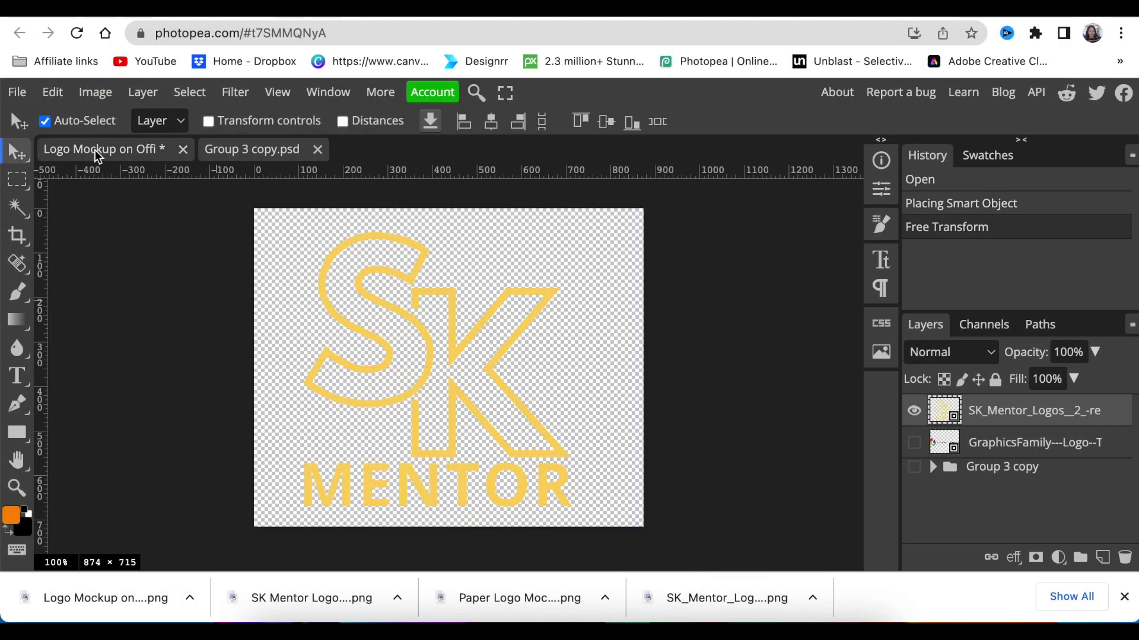
Return to the office logo mockup and export it as a PNG.
{"action": "left_click", "coordinate": [96, 153]}
{"action": "left_click", "coordinate": [17, 92]}
{"action": "mouse_move", "coordinate": [51, 352]}
{"action": "left_click", "coordinate": [209, 355]}
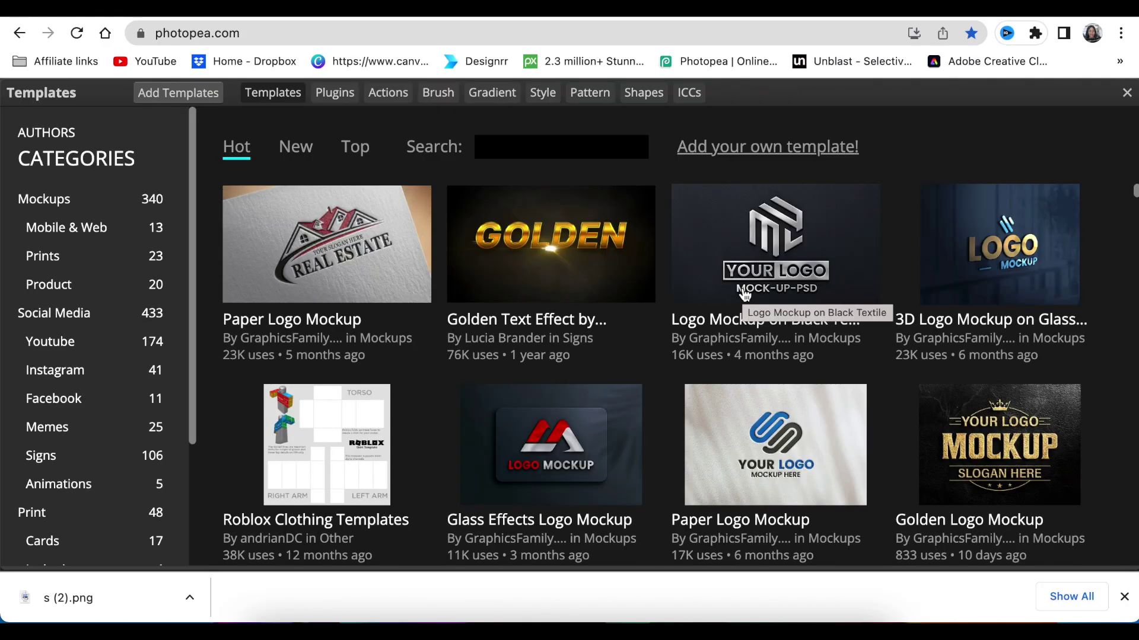
Find the Golden Logo Mockup in the template library and open it for editing.
{"action": "scroll", "coordinate": [742, 305], "scroll_direction": "down", "scroll_amount": 5}
{"action": "left_click", "coordinate": [520, 441]}
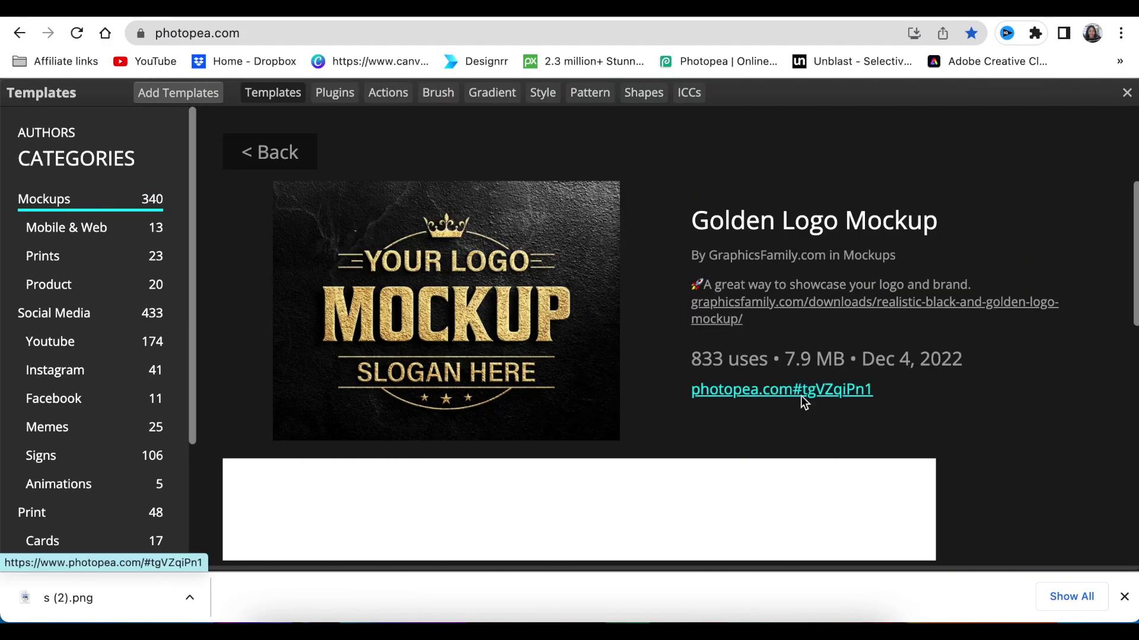
{"action": "left_click", "coordinate": [800, 394]}
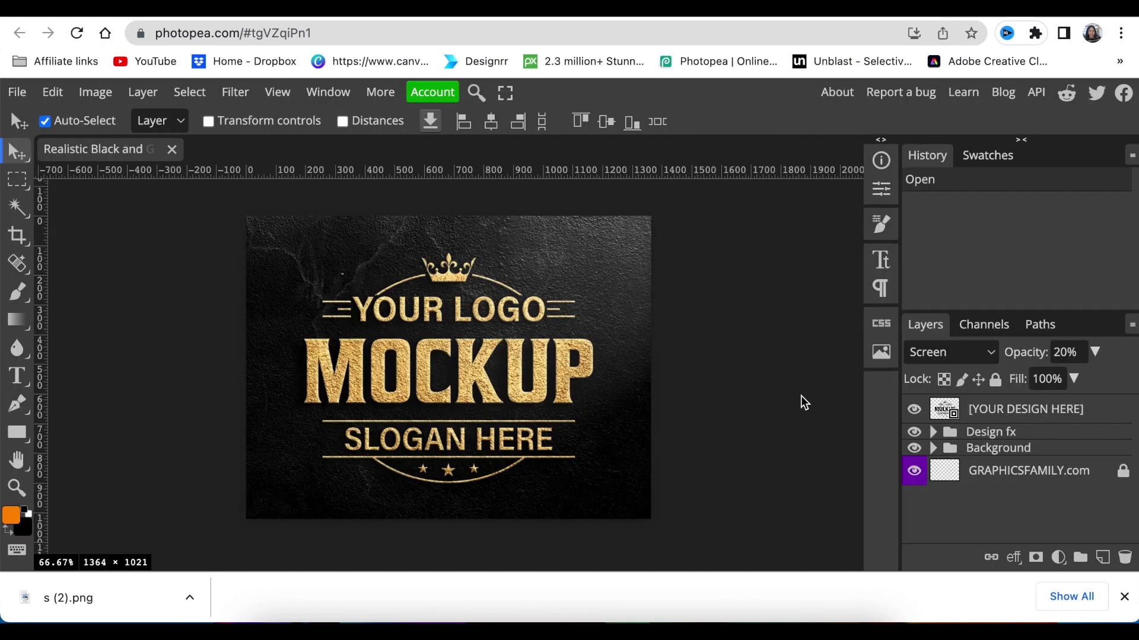
Open the [YOUR DESIGN HERE] smart object, hide its Graphicsfamily placeholder, and place the downloaded s (2).png wreath logo.
{"action": "double_click", "coordinate": [944, 409]}
{"action": "left_click", "coordinate": [914, 410]}
{"action": "left_click_drag", "start_coordinate": [75, 611], "coordinate": [448, 368]}
Enlarge the wreath logo to about 505%, center it on the artwork canvas, and save the smart object.
{"action": "left_click_drag", "start_coordinate": [486, 405], "coordinate": [793, 563]}
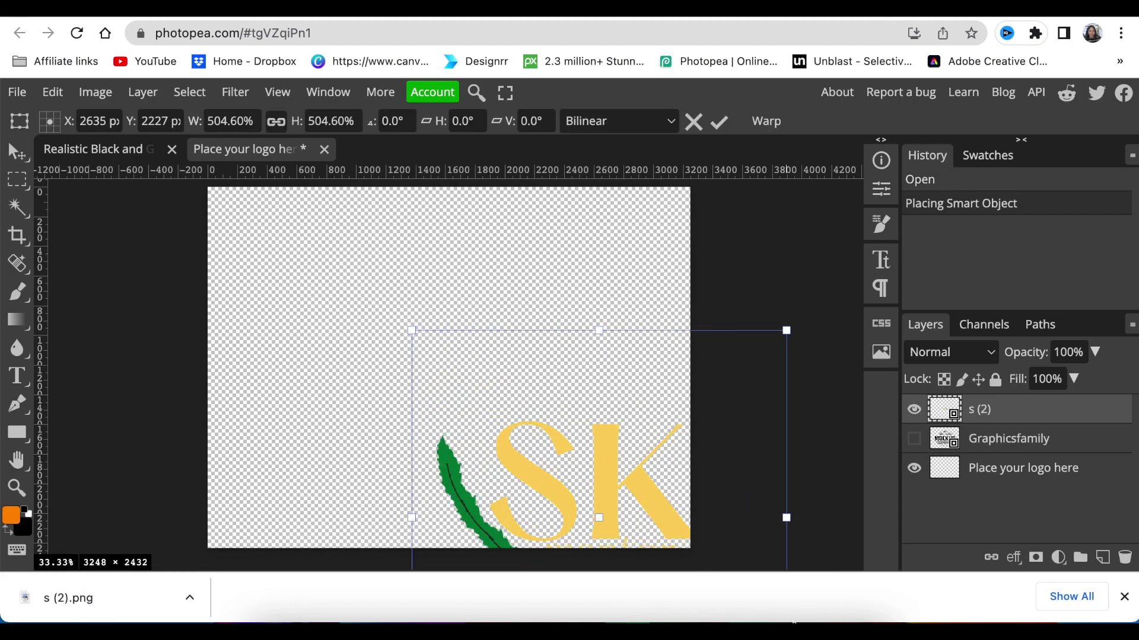
{"action": "left_click_drag", "start_coordinate": [671, 516], "coordinate": [513, 367]}
{"action": "left_click", "coordinate": [723, 122]}
{"action": "key", "text": "ctrl+s"}
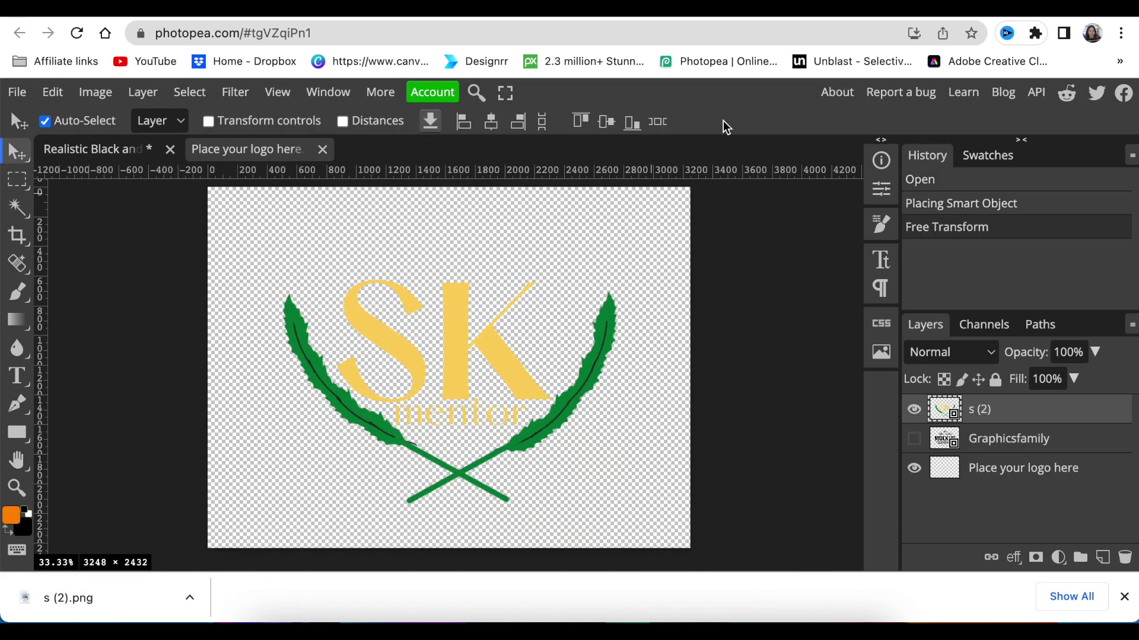
Return to the golden logo mockup, close the placed logo artwork, and export the mockup as a PNG.
{"action": "left_click", "coordinate": [101, 150]}
{"action": "left_click", "coordinate": [322, 151]}
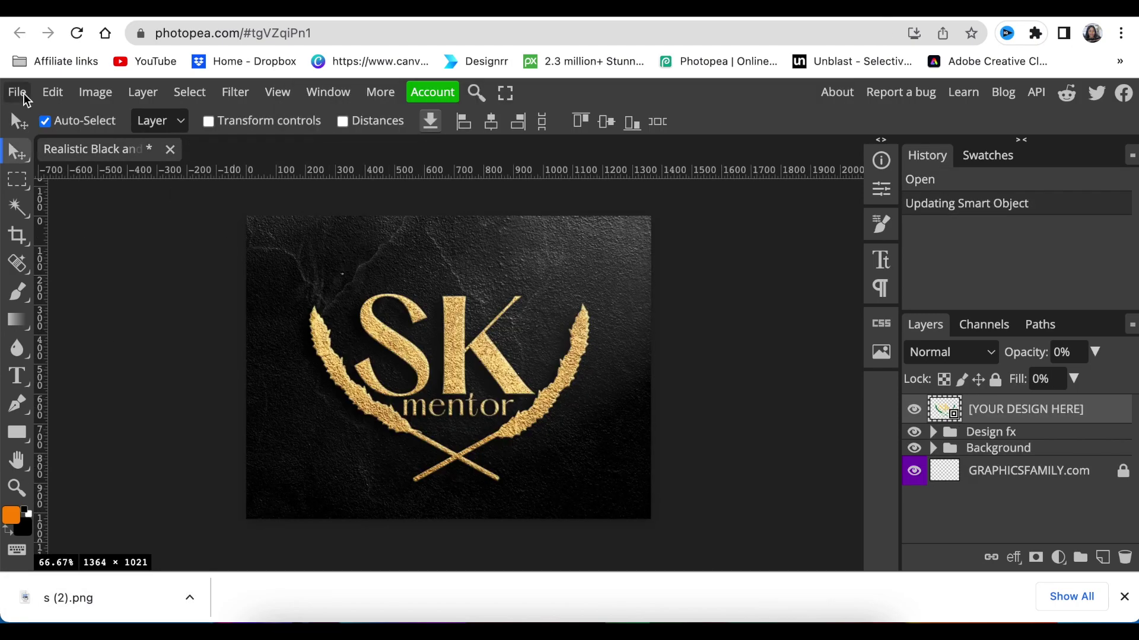
{"action": "left_click", "coordinate": [17, 92]}
{"action": "mouse_move", "coordinate": [84, 354]}
{"action": "left_click", "coordinate": [192, 352]}
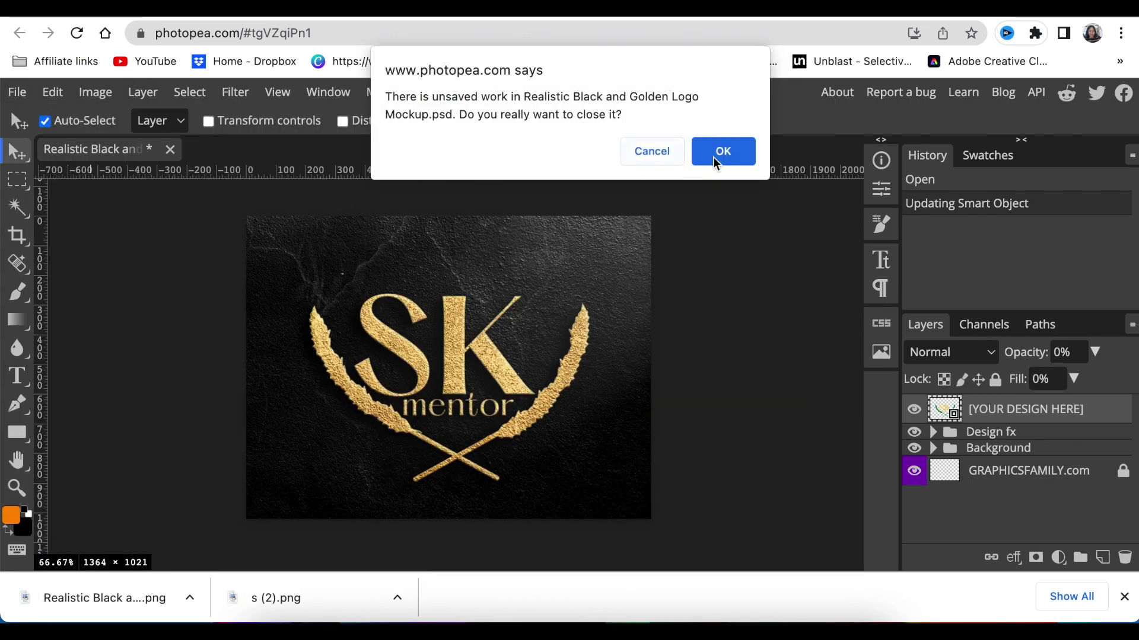
Close the golden mockup without saving and open the White Logo Mockup template.
{"action": "left_click", "coordinate": [723, 152]}
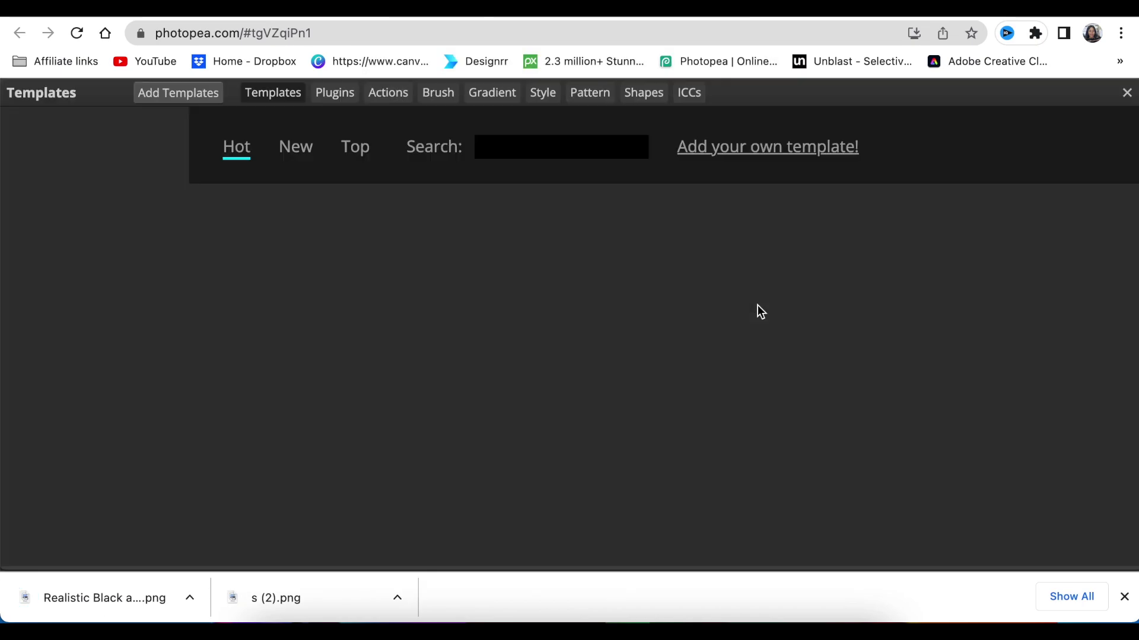
{"action": "left_click", "coordinate": [742, 321]}
{"action": "left_click", "coordinate": [743, 375]}
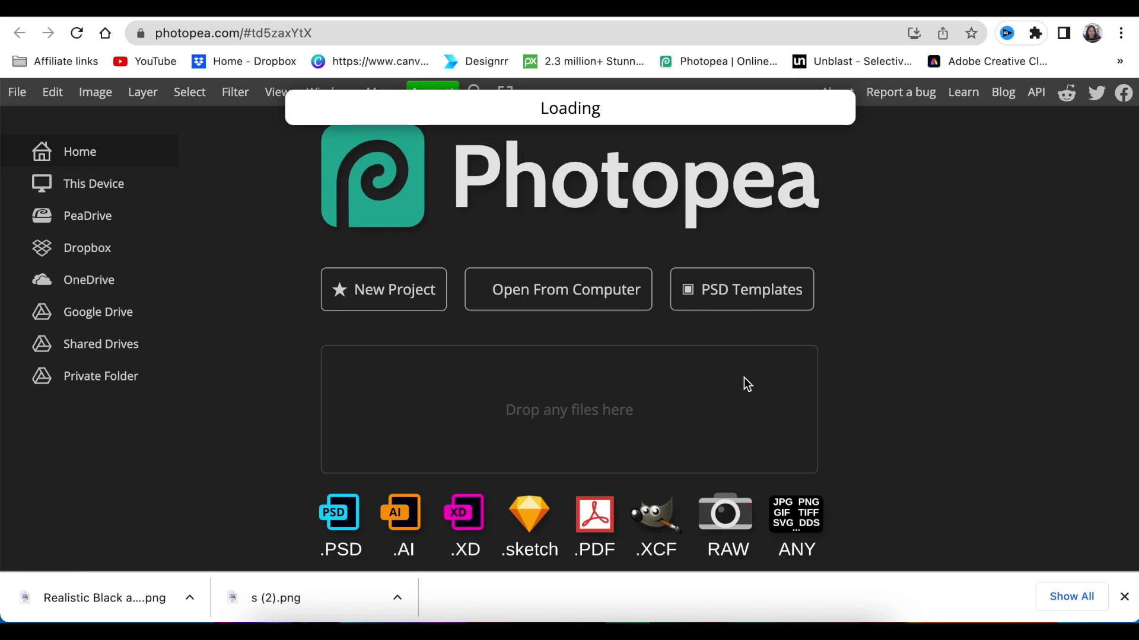
Replace the White Logo Mockup's placeholder artwork with the enlarged s (2).png wreath logo and return to the mockup.
{"action": "double_click", "coordinate": [941, 411]}
{"action": "left_click", "coordinate": [915, 413]}
{"action": "left_click_drag", "start_coordinate": [523, 441], "coordinate": [695, 599]}
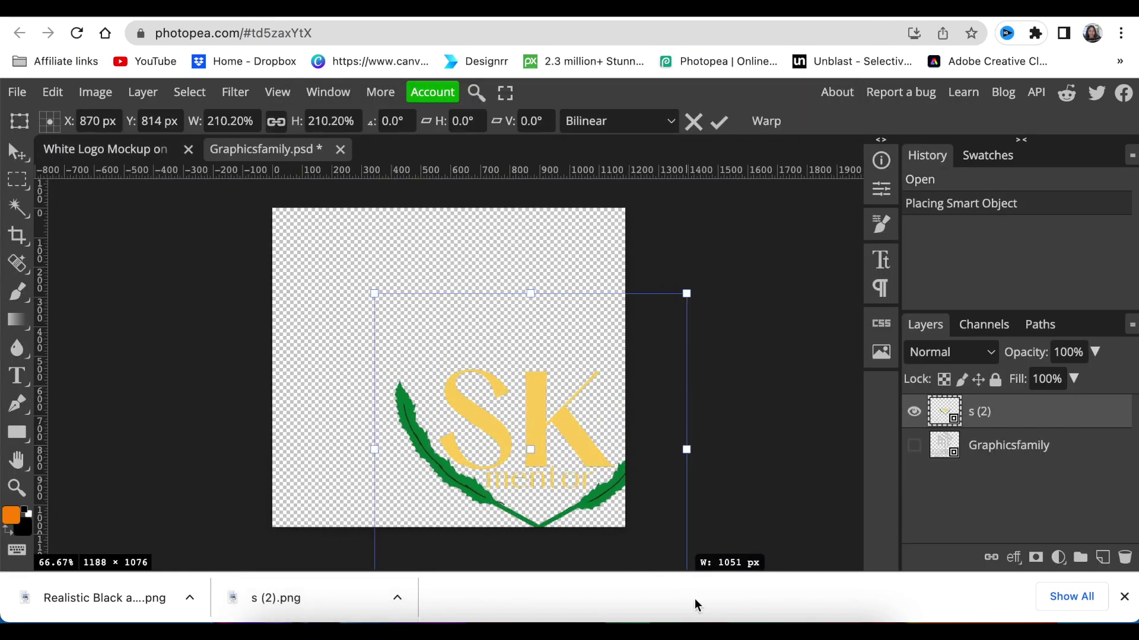
{"action": "key", "text": "Return"}
{"action": "left_click", "coordinate": [94, 148]}
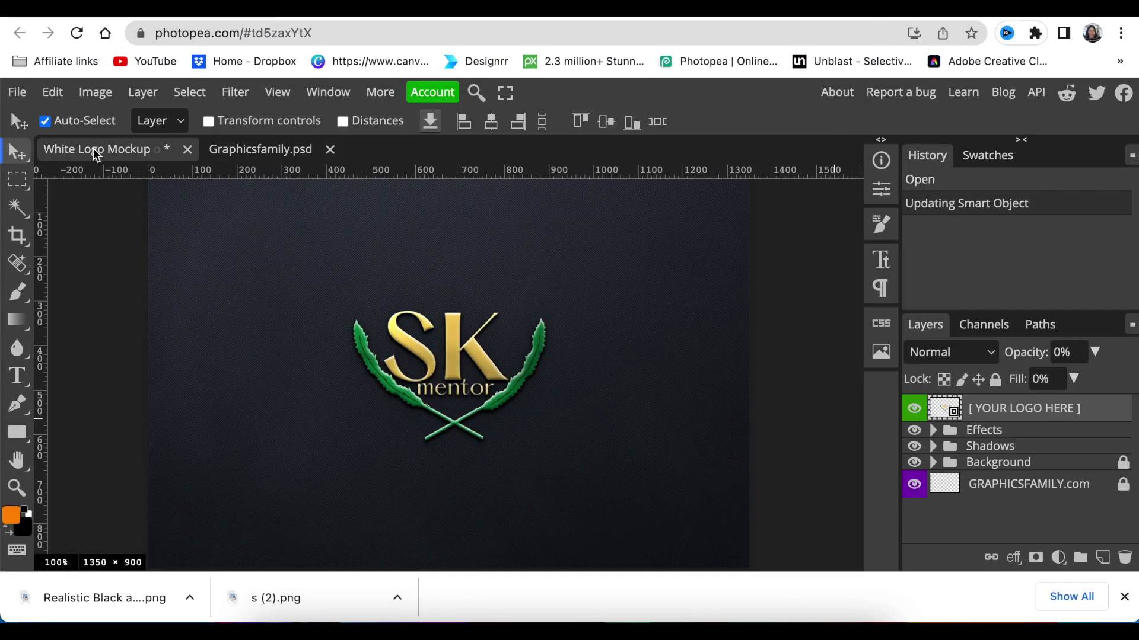